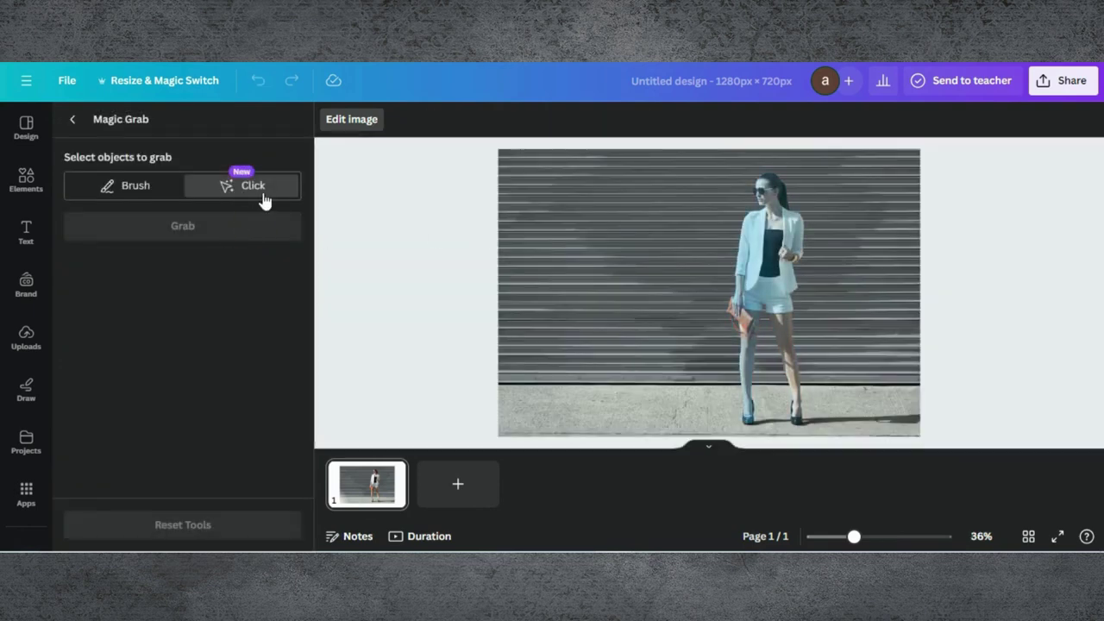
- Grab the woman together with her orange handbag out of the photo using Magic Grab's object selection
left_click(760, 287)
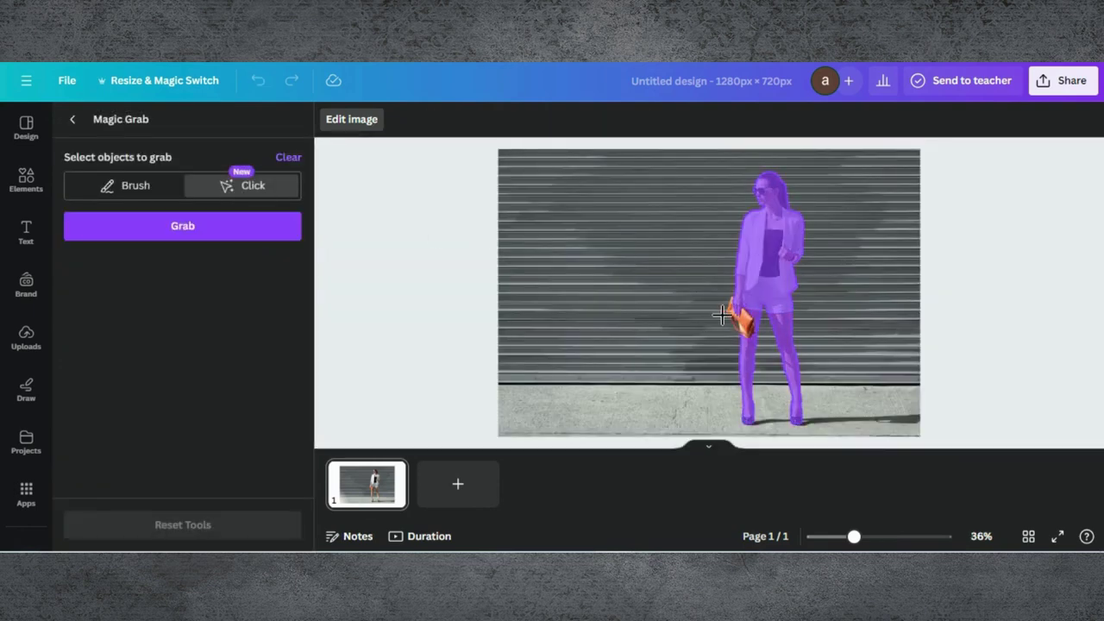
left_click(739, 316)
left_click(200, 235)
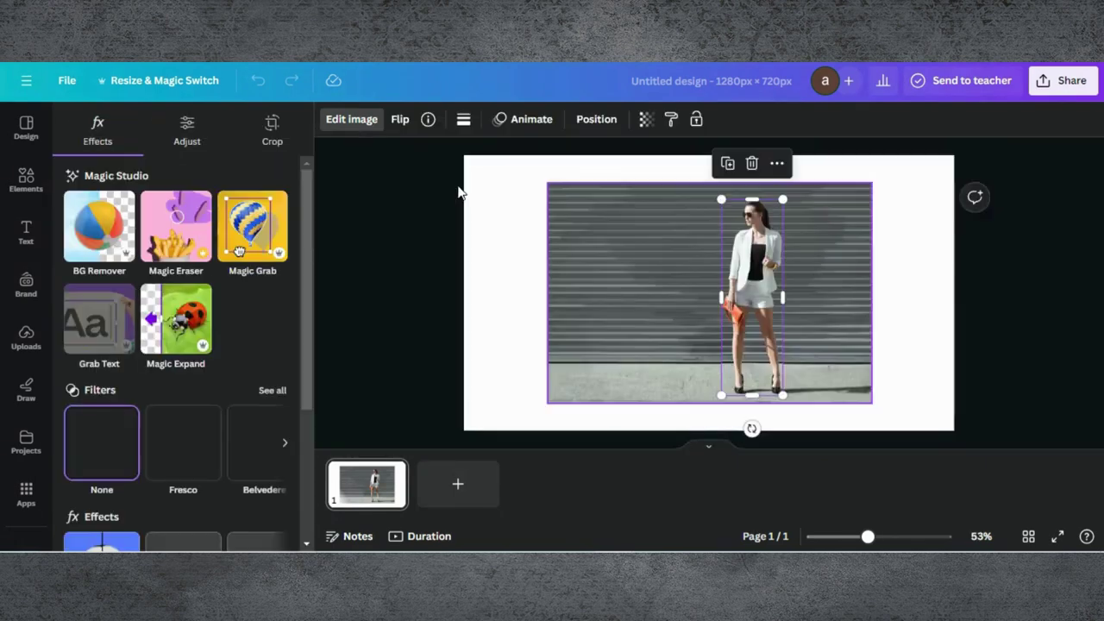
- Delete the leftover shutter background photo and move the woman cutout to the left side of the design
left_click(611, 244)
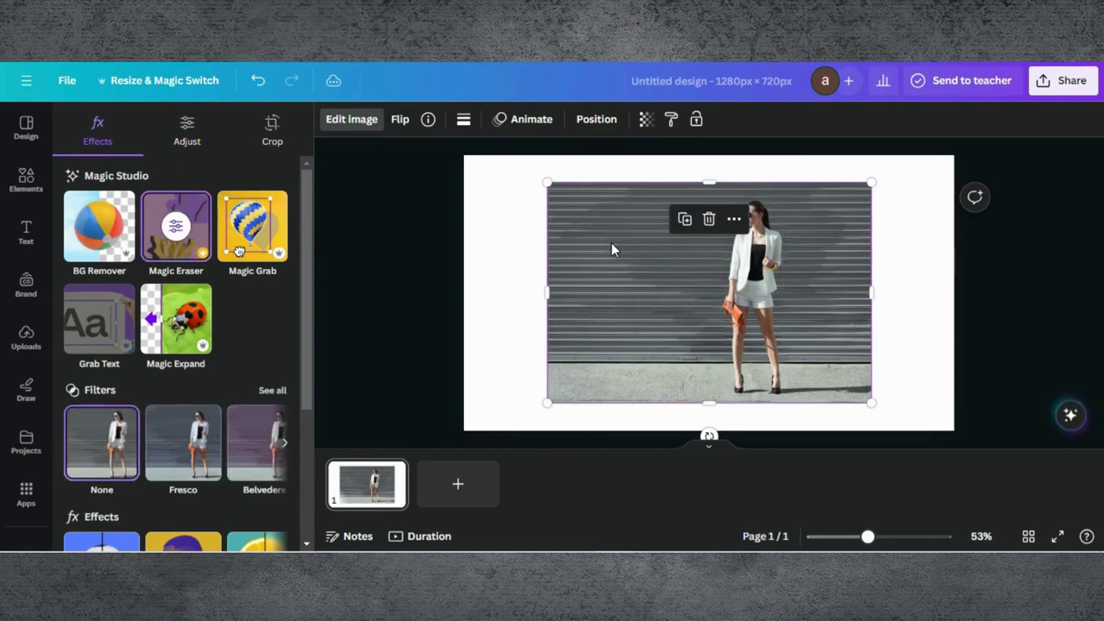
key("Delete")
left_click_drag(764, 270, 572, 268)
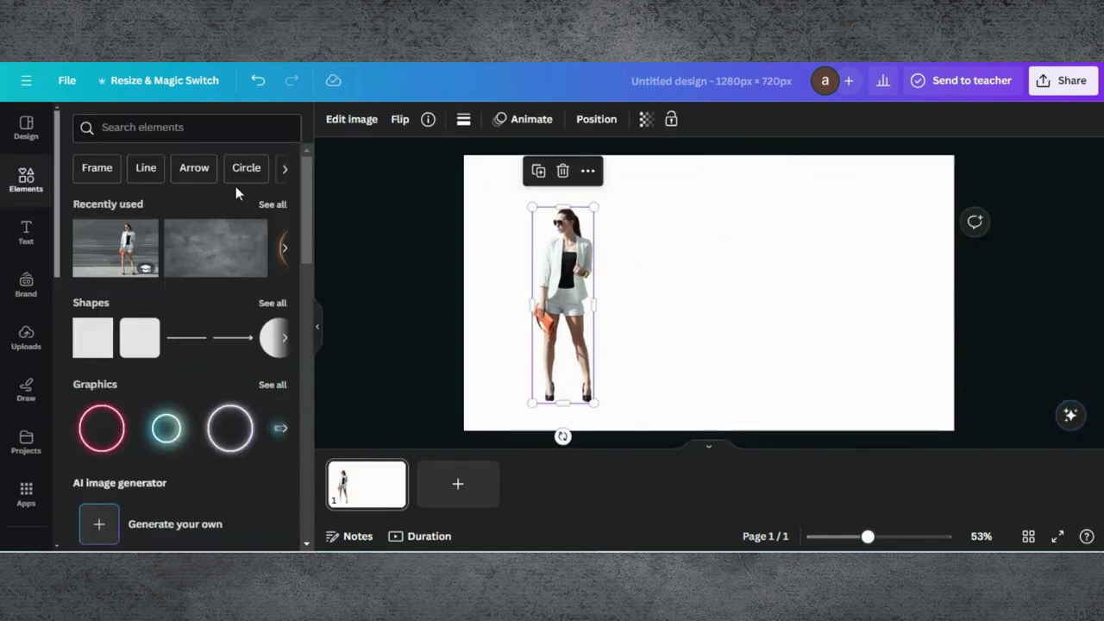
- Add the recently used photo of the man in a white T-shirt against the blue door and flip it horizontally
left_click(281, 207)
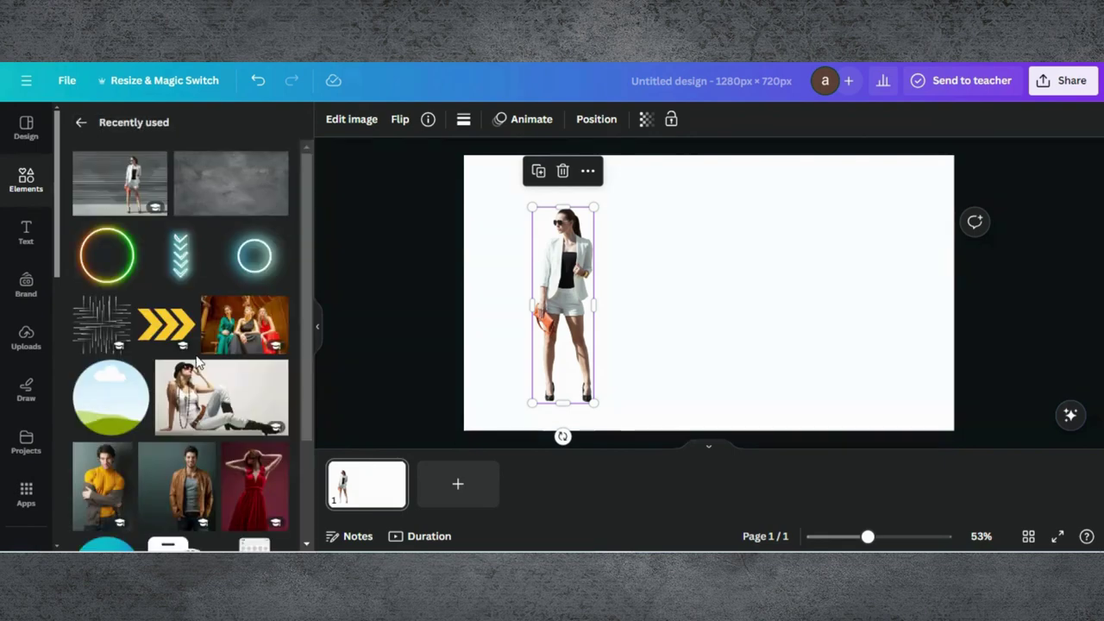
scroll(197, 363, "down", 2)
scroll(197, 362, "down", 3)
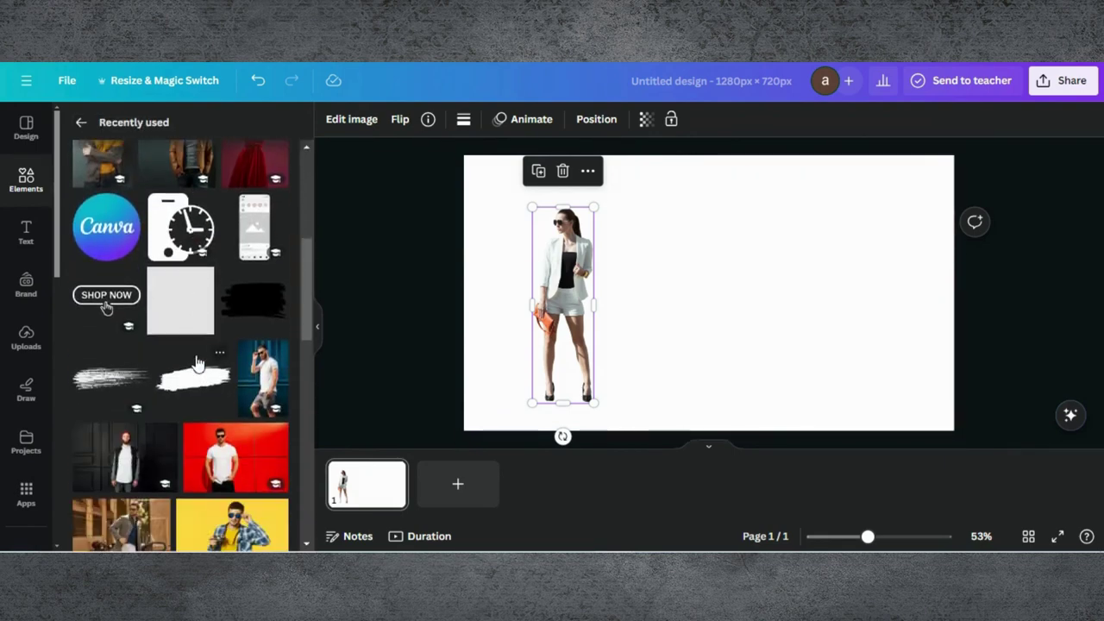
left_click(250, 362)
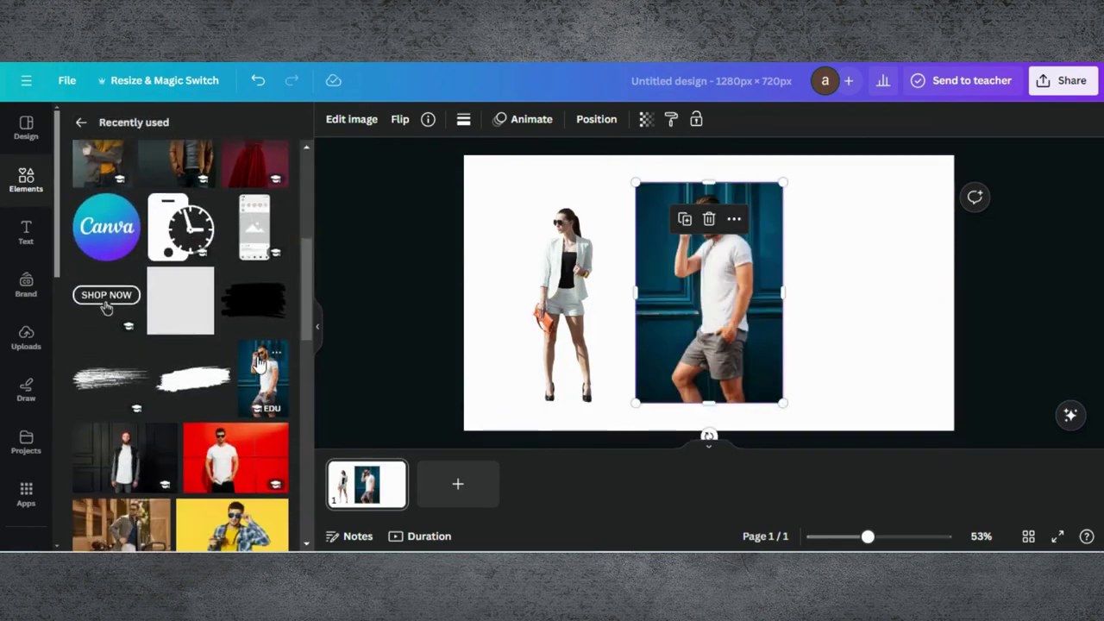
left_click(404, 120)
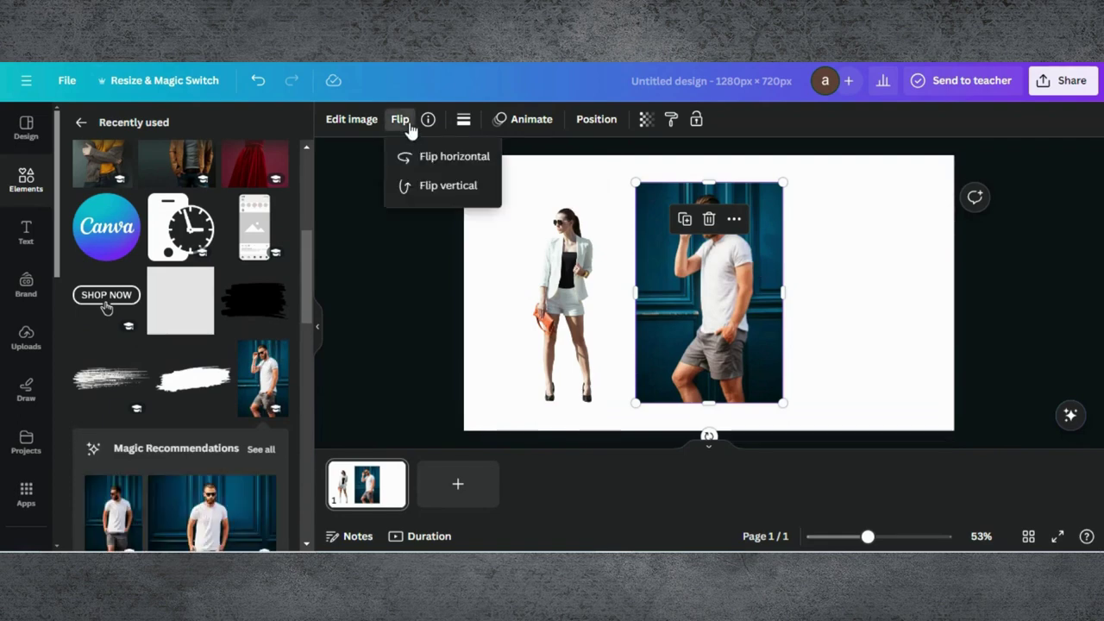
left_click(427, 158)
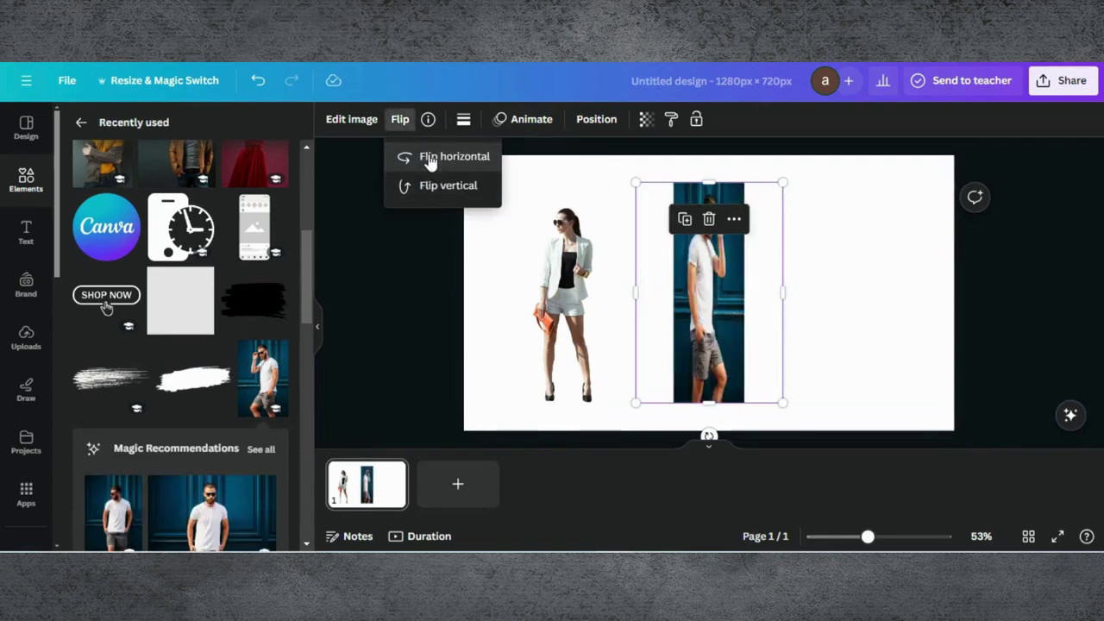
- Remove the background from the man's photo and move him to the lower right corner of the design
left_click(336, 123)
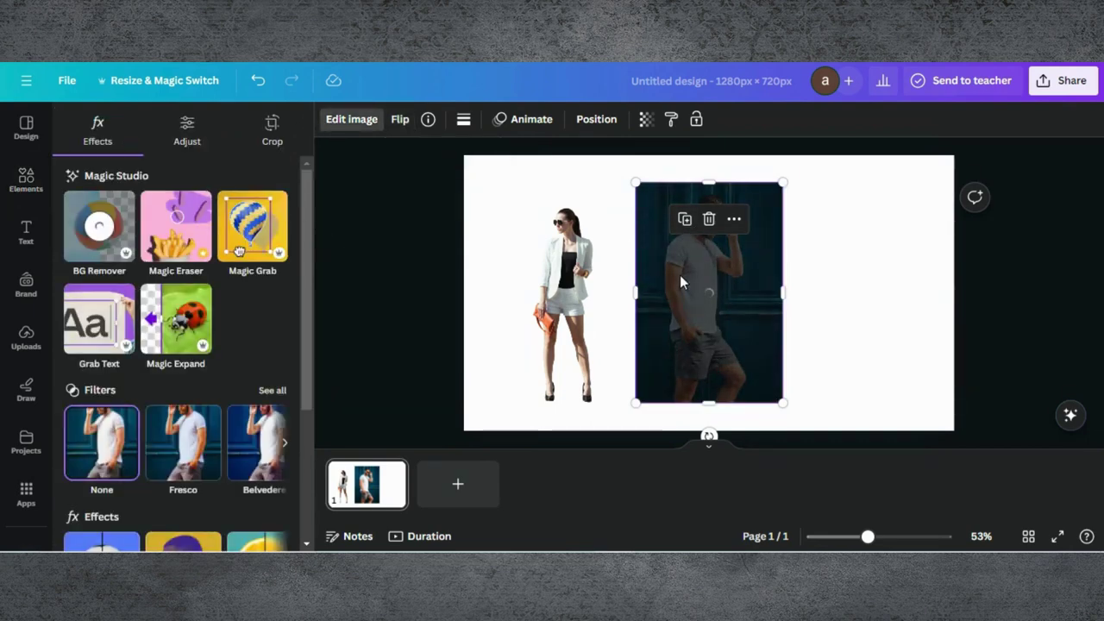
left_click_drag(682, 282, 824, 303)
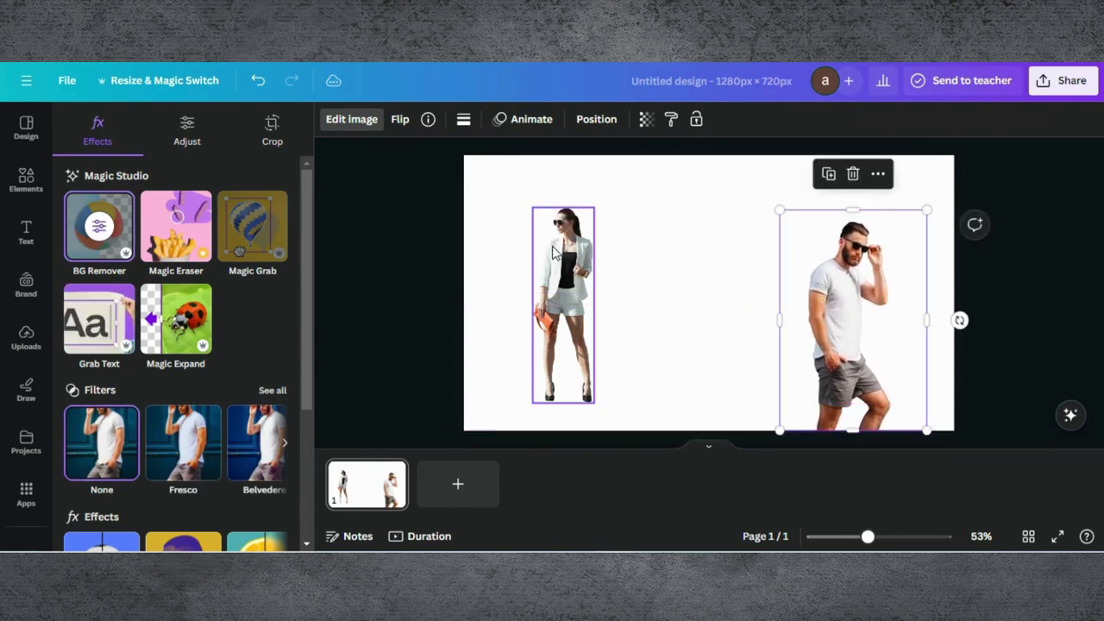
- Move the woman down to the page's bottom edge and enlarge both the woman and man cutouts slightly
left_click(557, 259)
left_click_drag(558, 259, 555, 272)
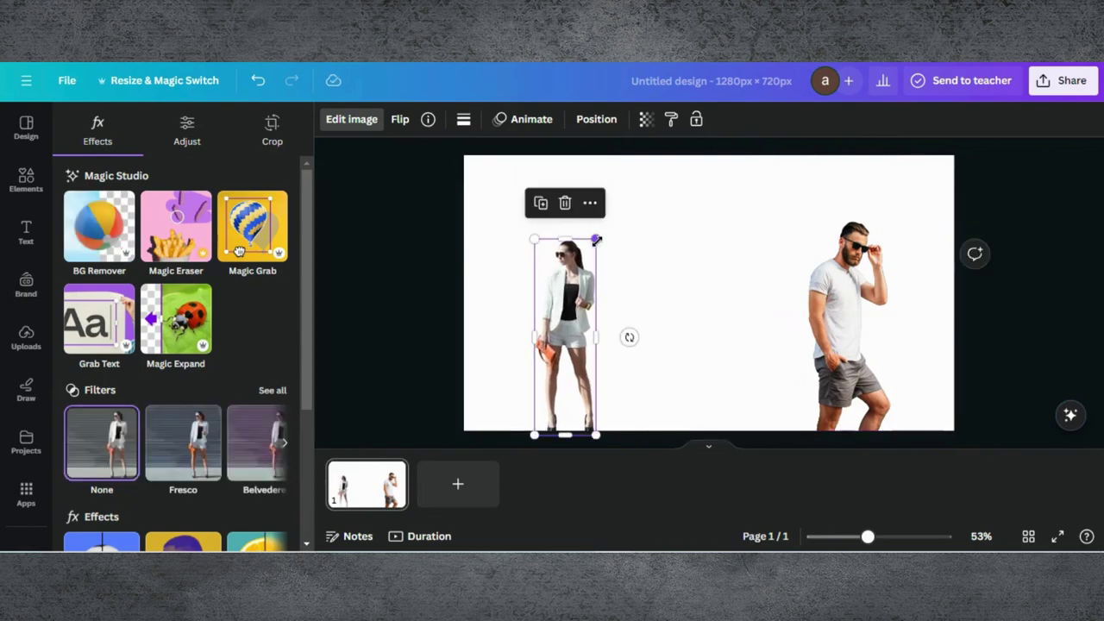
mouse_move(620, 221)
left_mouse_down()
mouse_move(626, 212)
mouse_move(626, 226)
left_mouse_up()
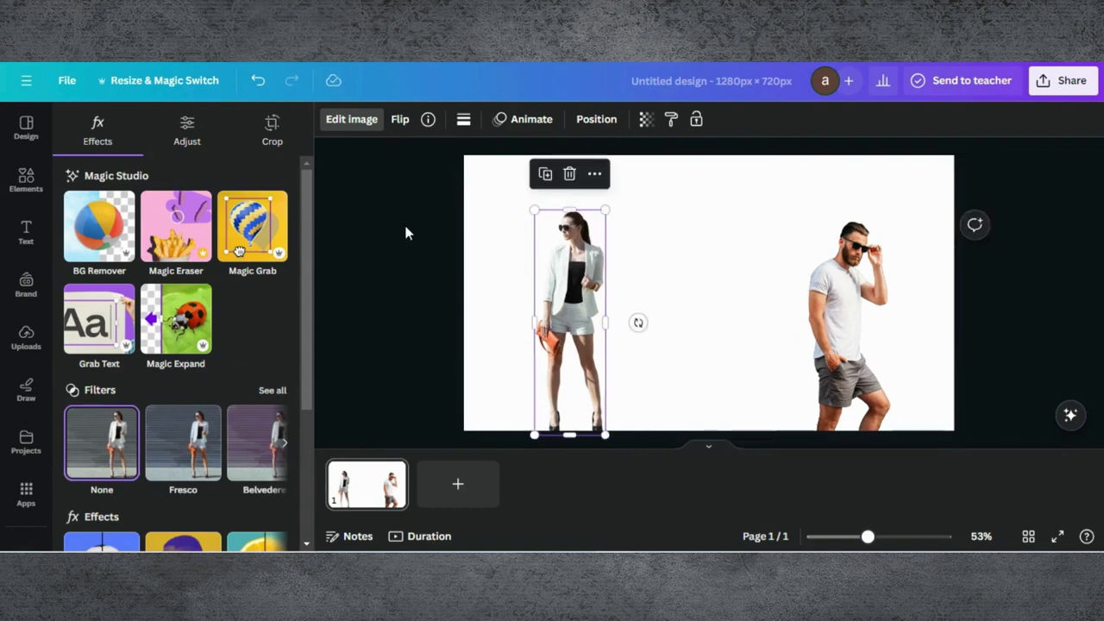
left_click(821, 266)
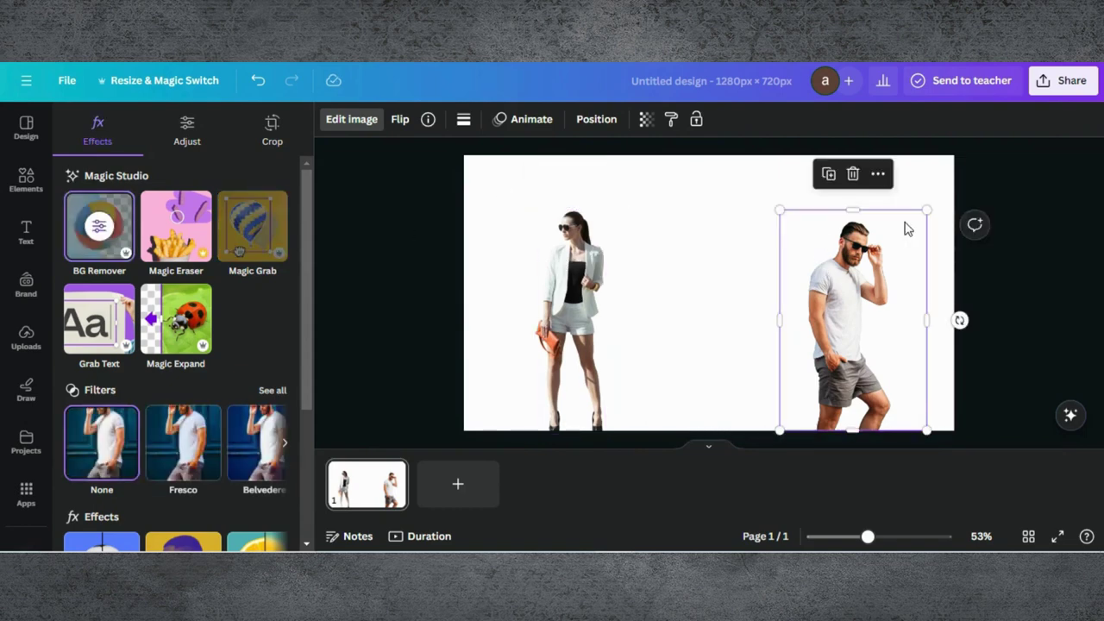
left_click_drag(926, 210, 857, 210)
- Fill the page background with the 90° linear gradient from #5de0e6 to #004aad
left_click(730, 219)
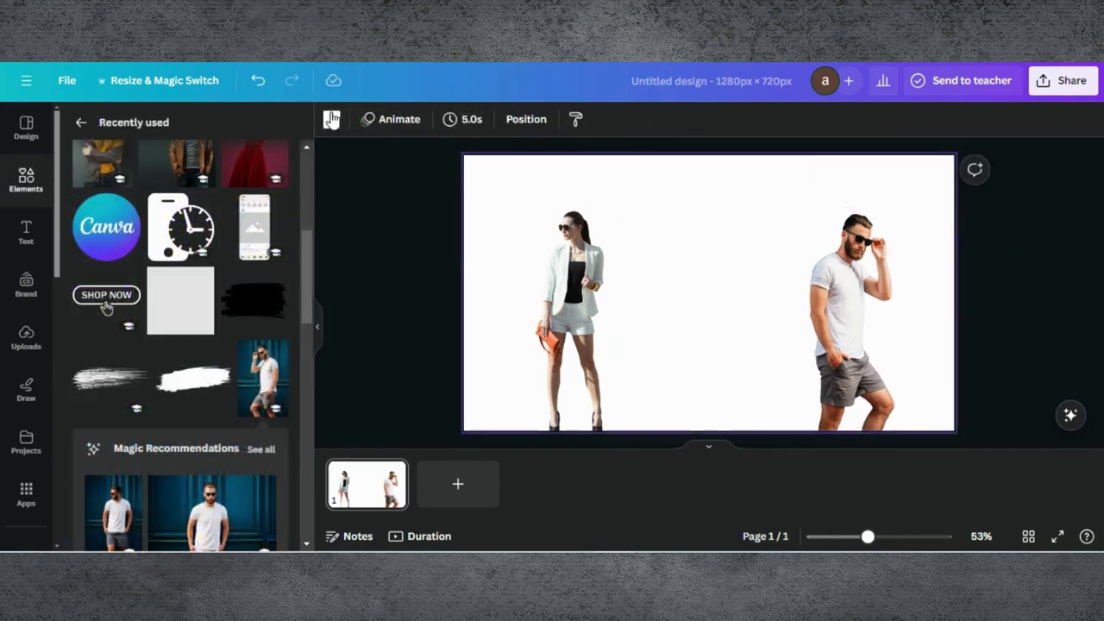
left_click(332, 121)
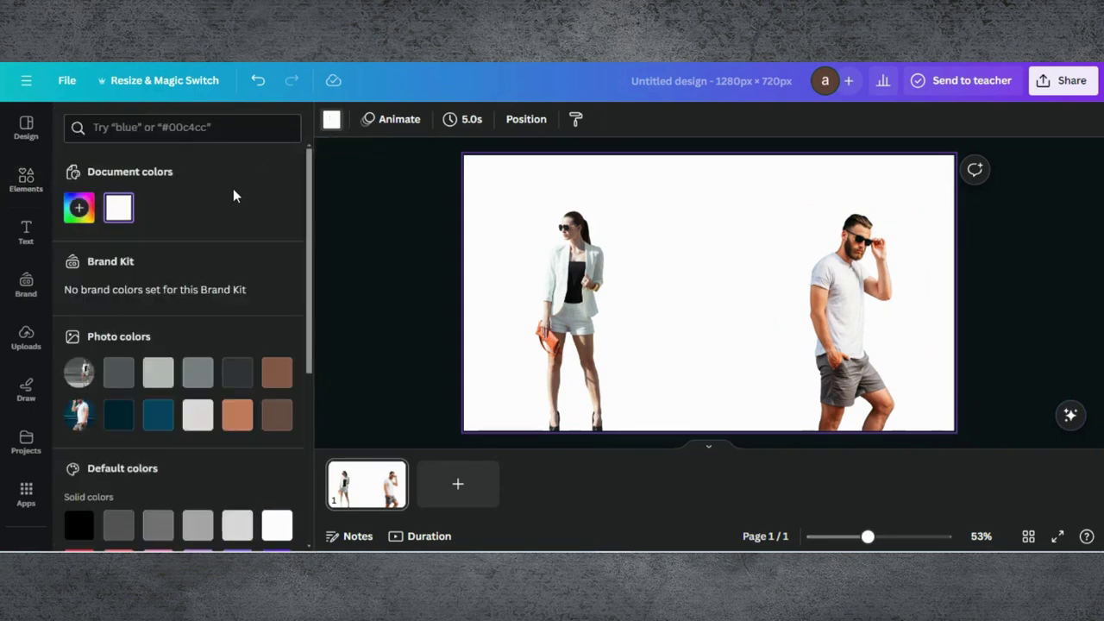
scroll(233, 189, "down", 4)
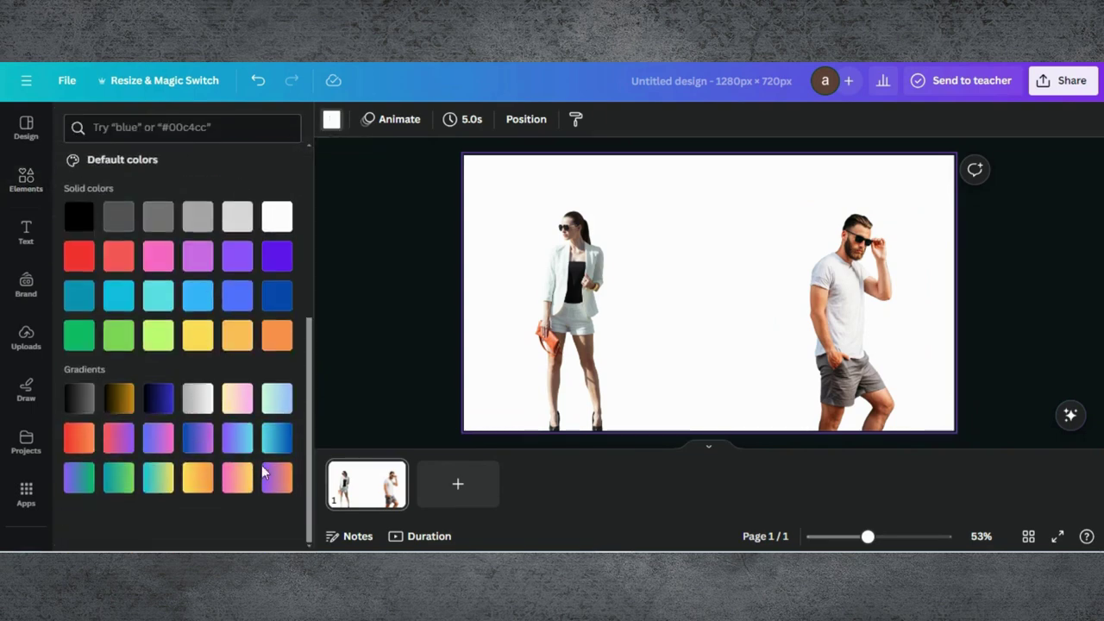
left_click(270, 481)
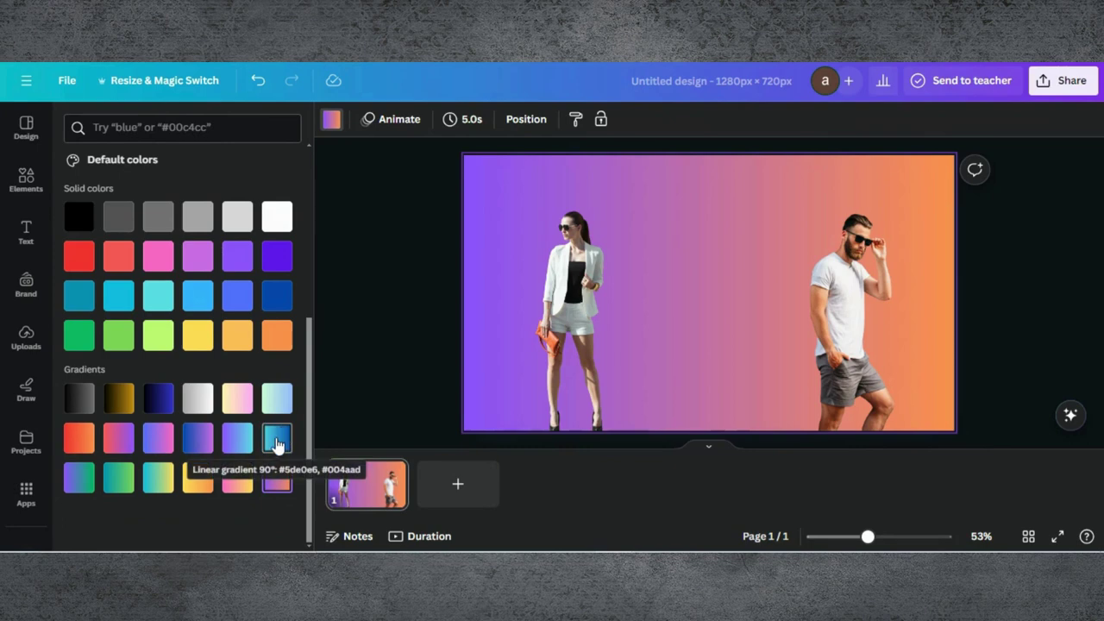
left_click(277, 441)
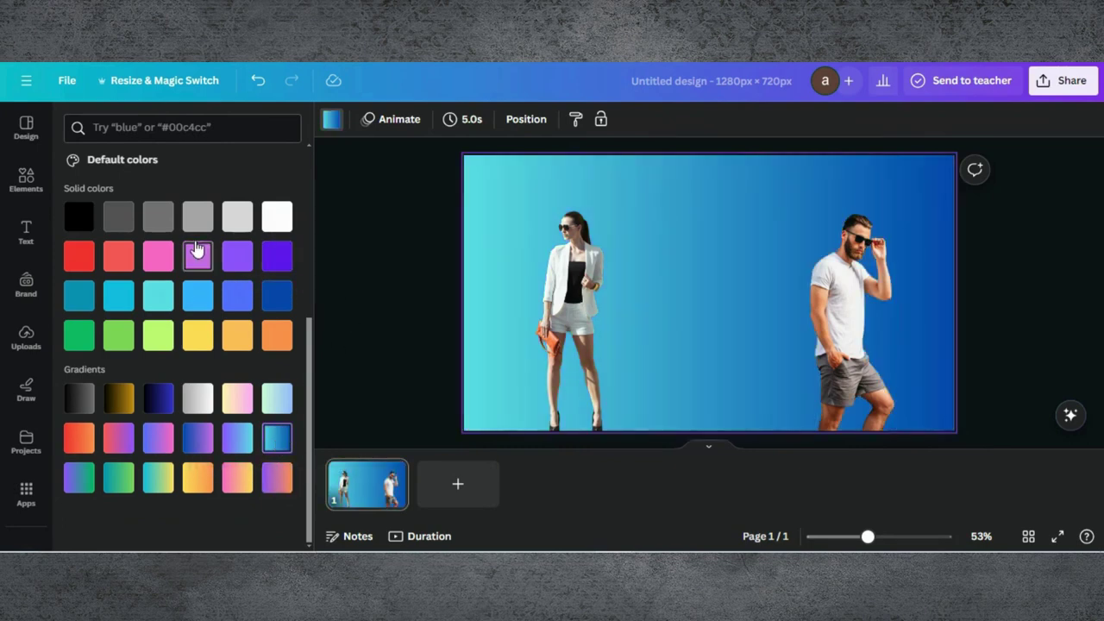
- Change the gradient's dark blue colour to the orange #FB7C4C sampled from the woman's handbag
scroll(196, 248, "up", 5)
left_click(78, 207)
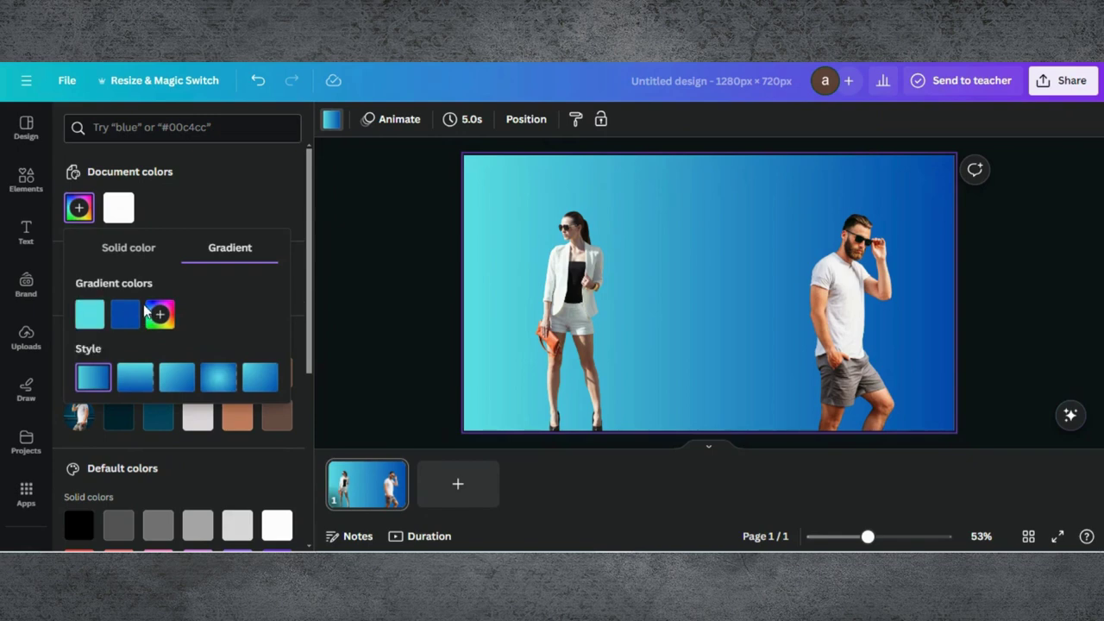
left_click(125, 315)
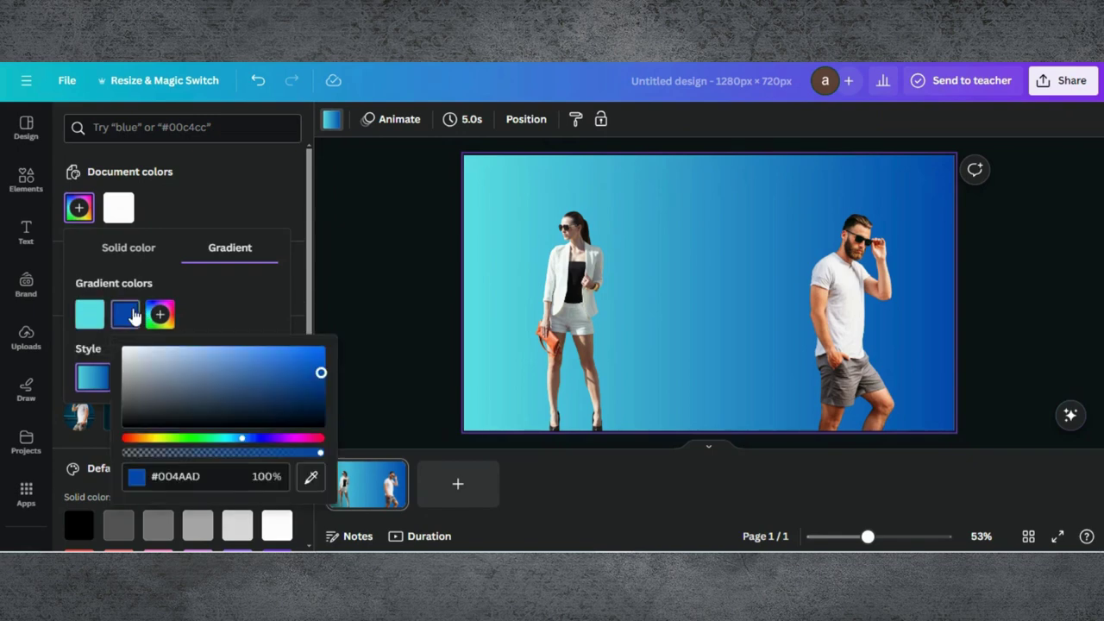
left_click(310, 478)
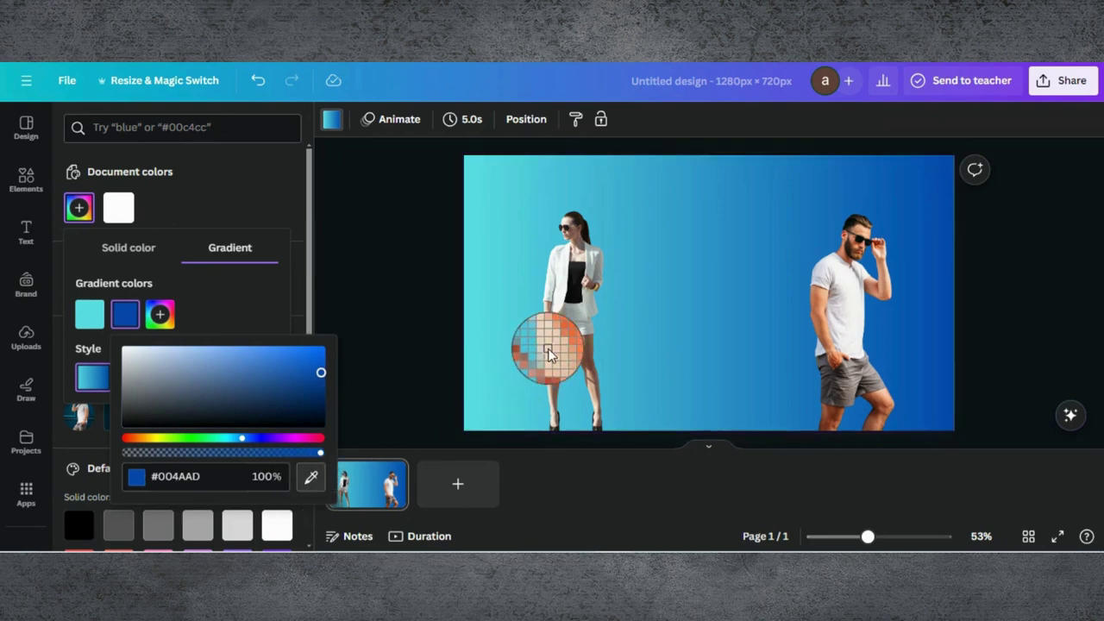
left_click(550, 350)
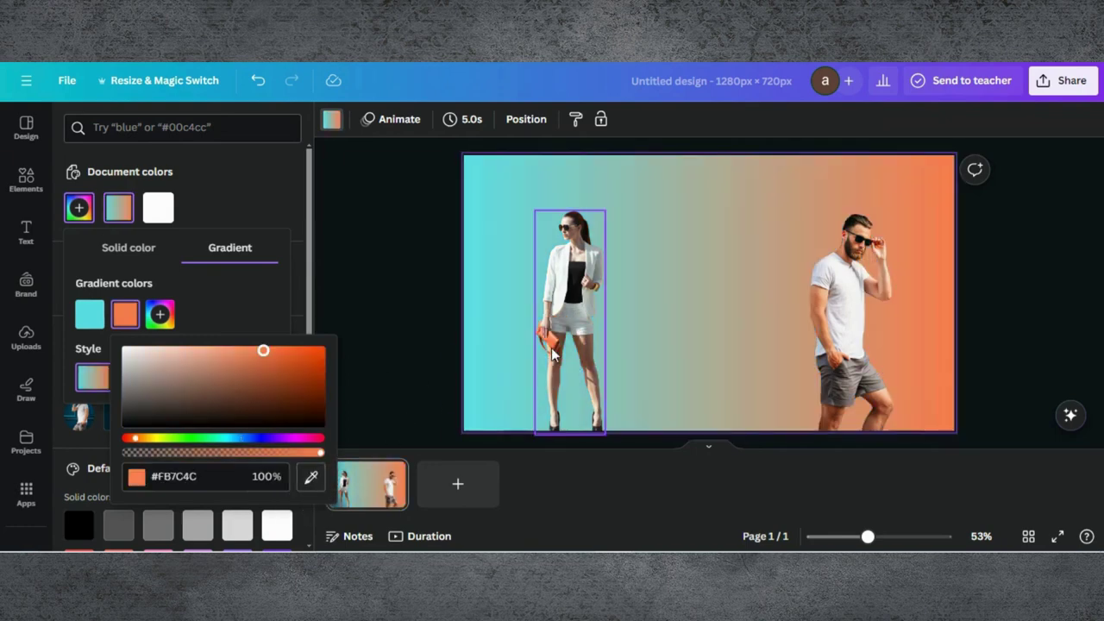
left_click(357, 244)
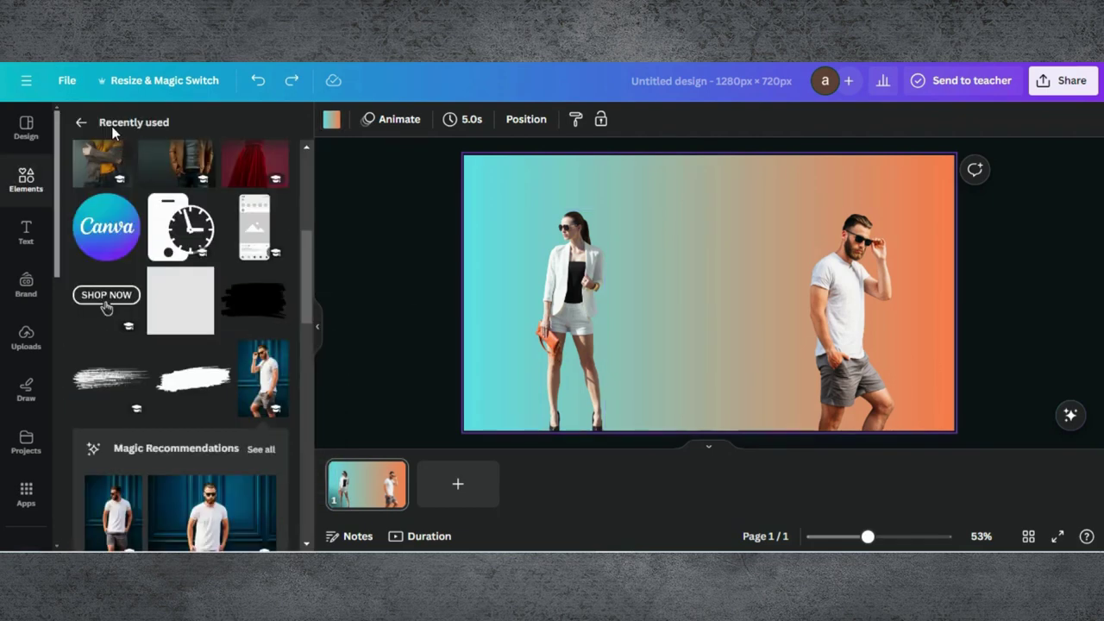
- Add a square shape and stretch it into a full-height vertical panel centred between the two people
left_click(80, 124)
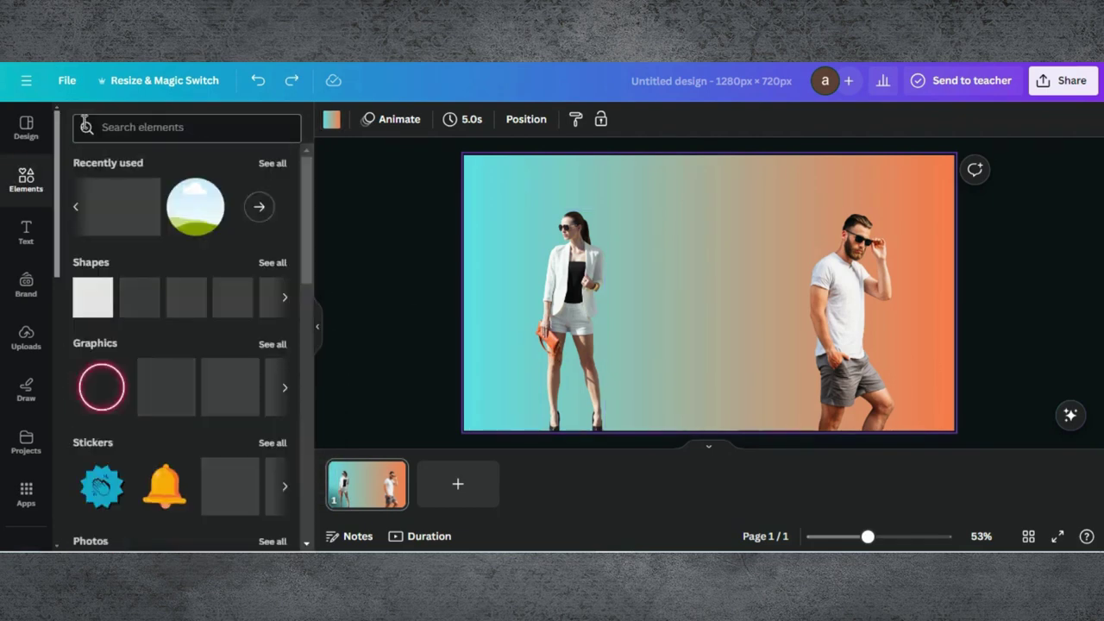
left_click(91, 337)
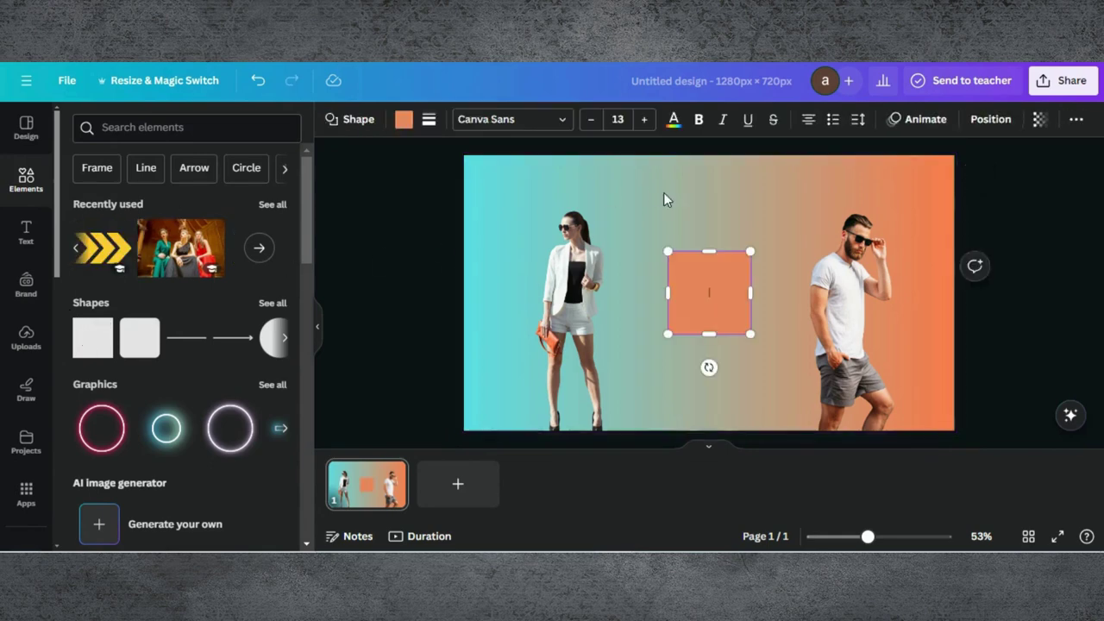
left_click_drag(718, 275, 677, 176)
left_click_drag(715, 237, 786, 428)
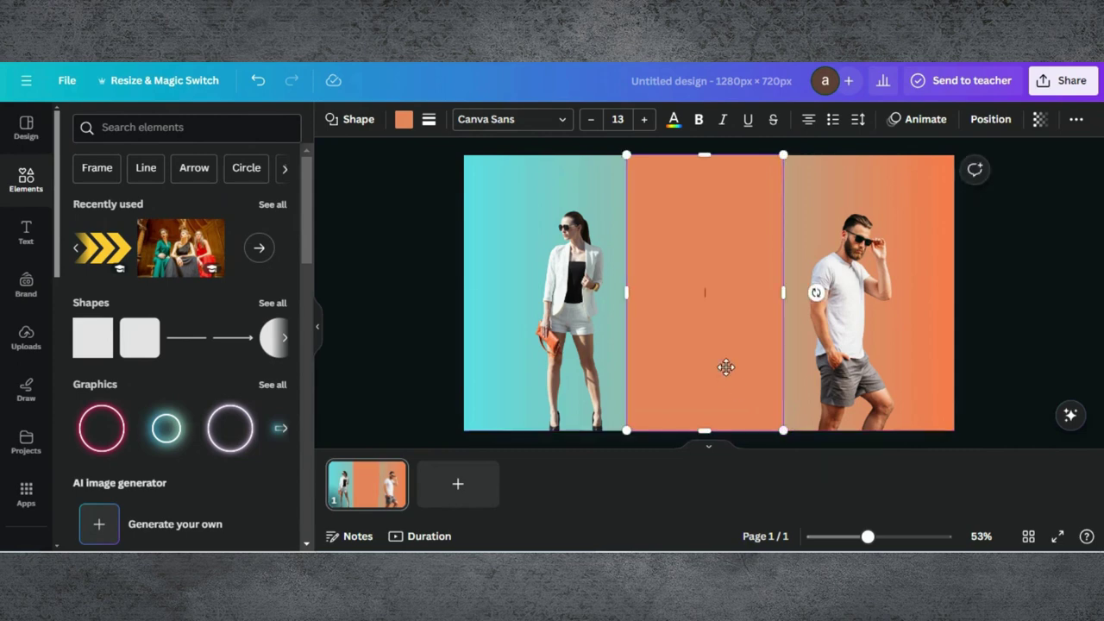
left_click_drag(721, 368, 726, 367)
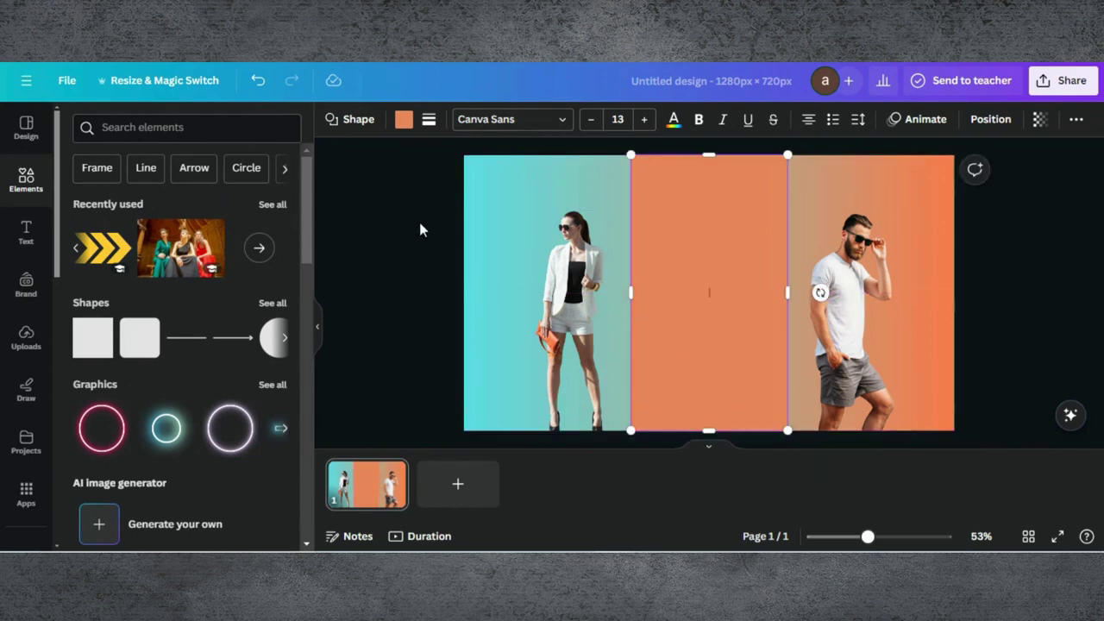
- Search the elements for "brush stroke" graphics and add a white brush stroke to the page
left_click(123, 125)
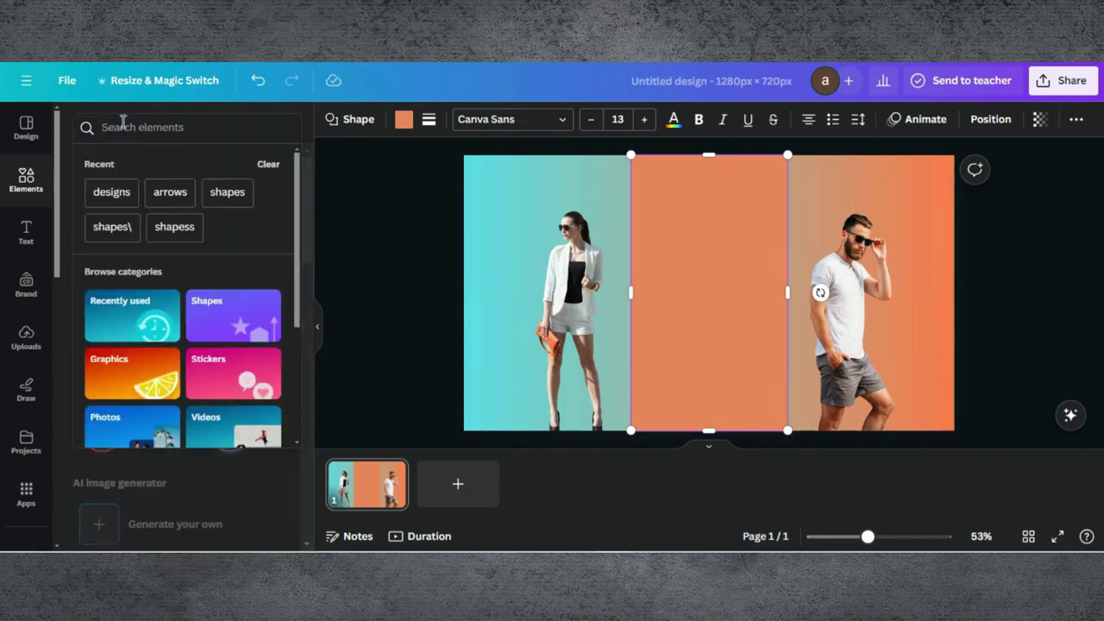
type("vrush")
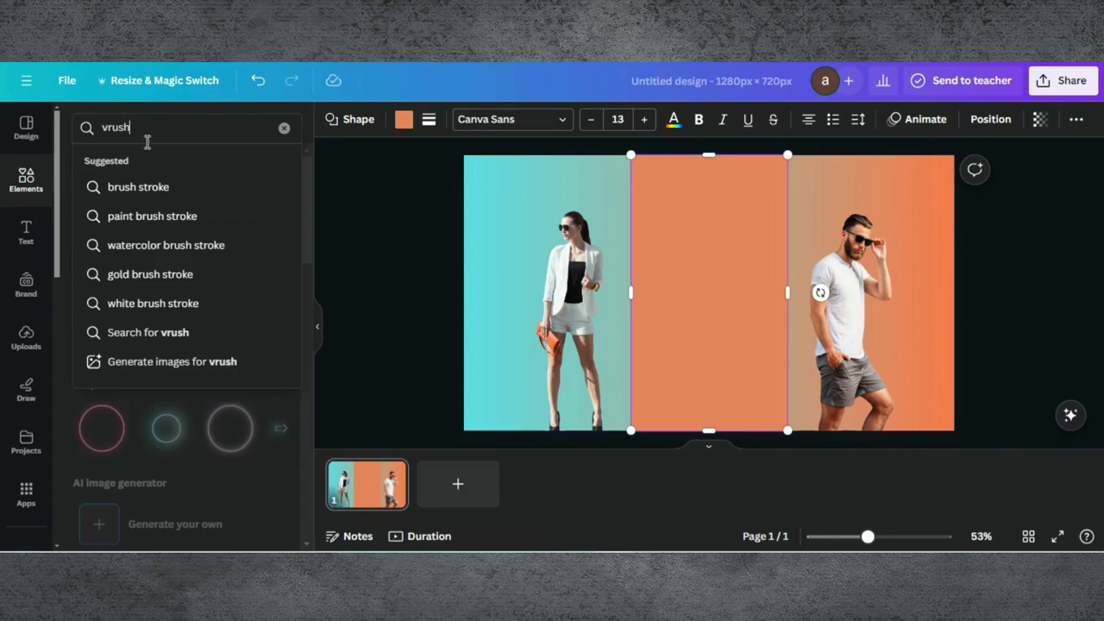
left_click(151, 188)
left_click(125, 163)
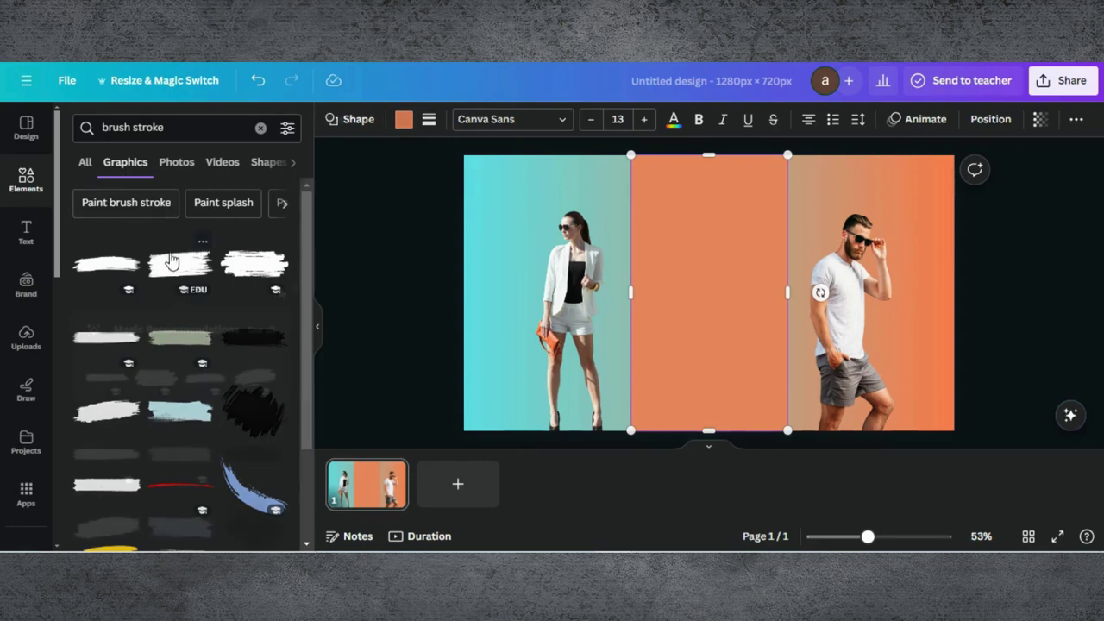
key("Escape")
scroll(172, 401, "down", 3)
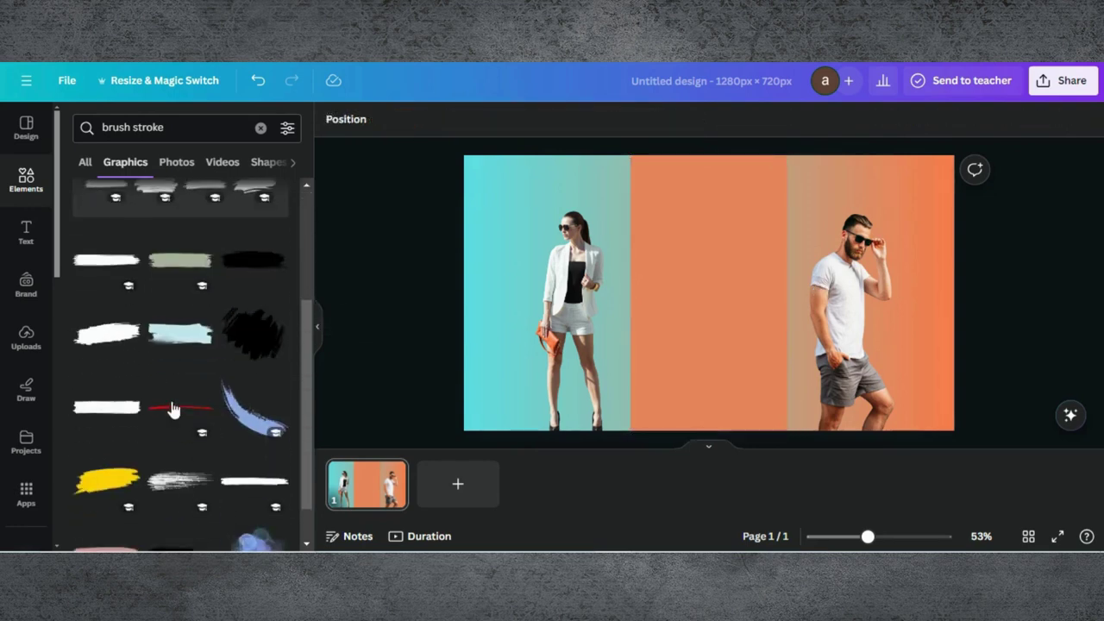
left_click(114, 334)
- Place the white brush stroke across the top of the centre panel and rotate it clockwise until it looks level
mouse_move(717, 296)
left_mouse_down()
mouse_move(722, 165)
mouse_move(720, 187)
left_mouse_up()
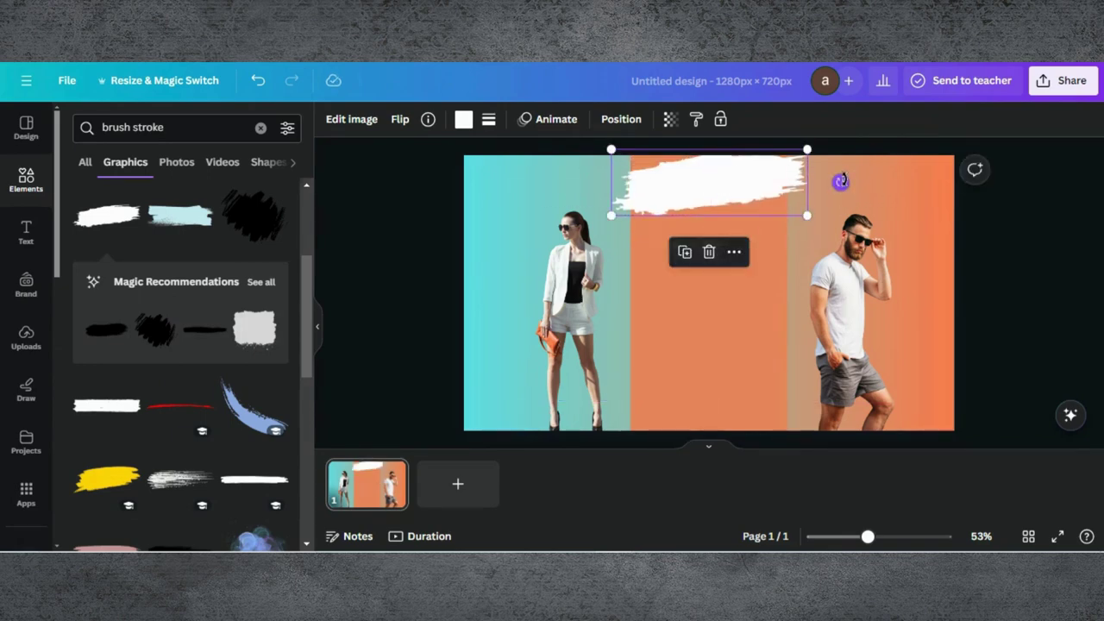
left_click_drag(841, 181, 839, 205)
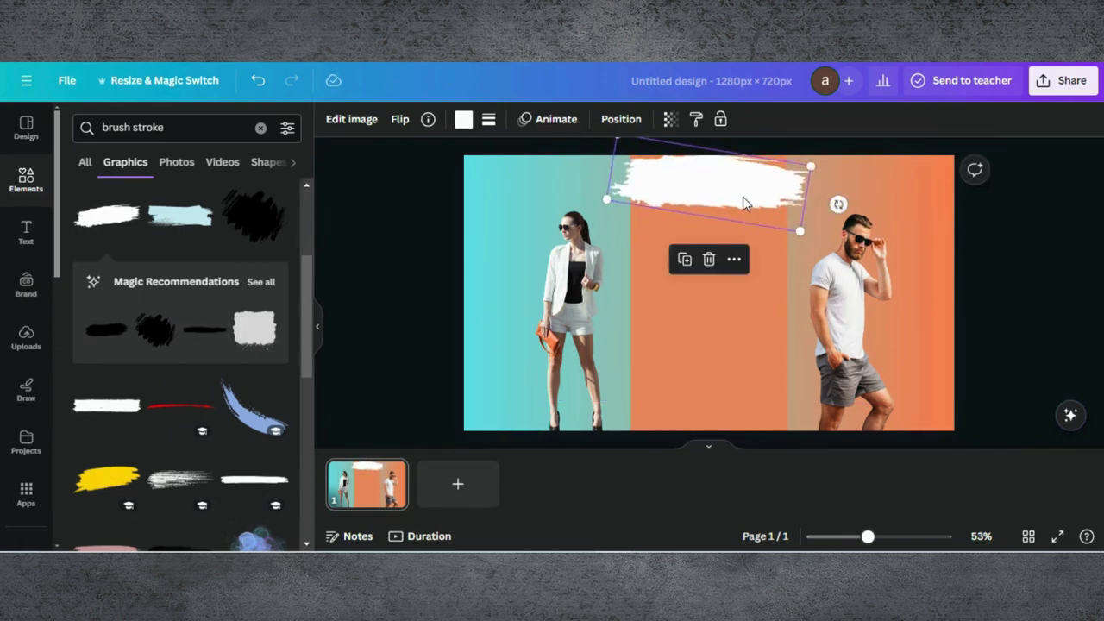
left_click_drag(743, 197, 738, 192)
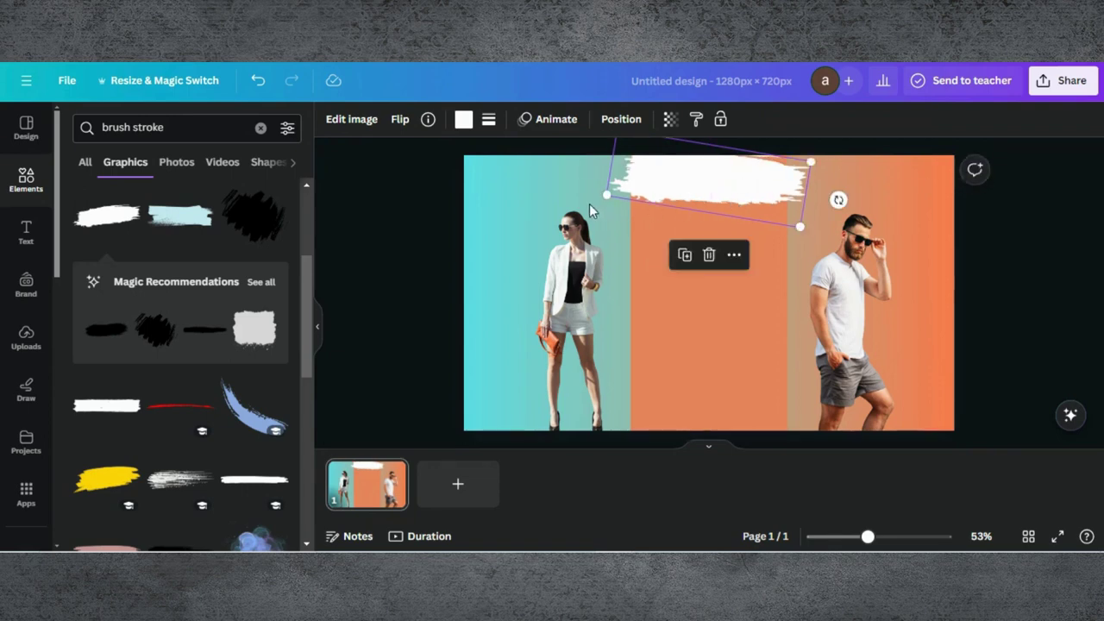
- Enlarge the white brush stroke until it spans from the woman to the man, and place a duplicate directly below it
left_click_drag(608, 195, 559, 203)
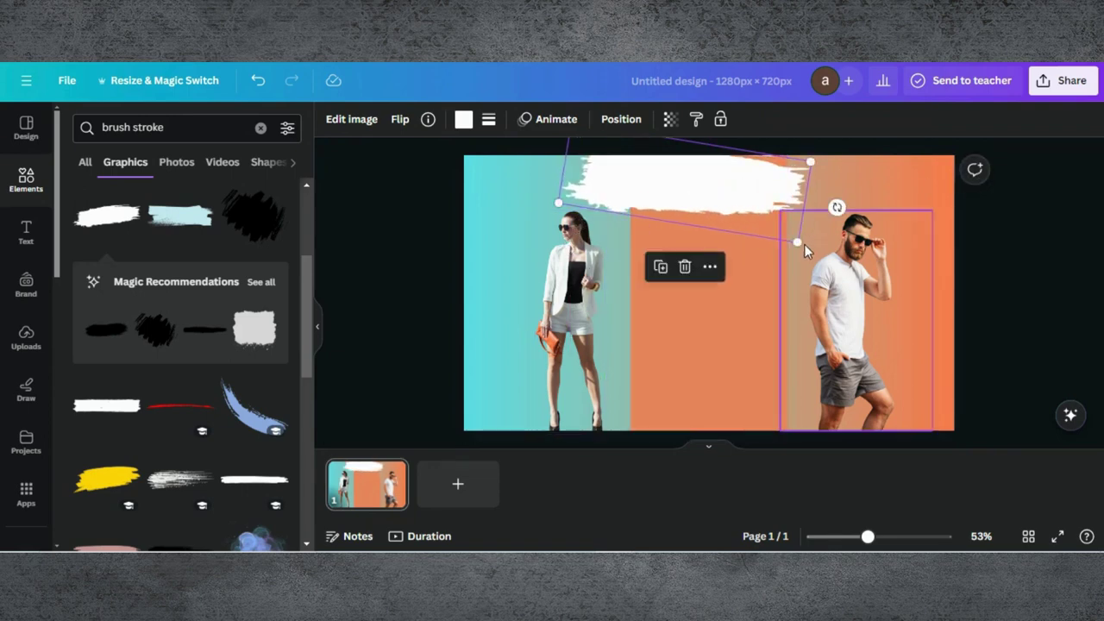
left_click_drag(798, 243, 841, 255)
mouse_move(740, 215)
left_mouse_down()
mouse_move(751, 205)
mouse_move(712, 234)
mouse_move(710, 270)
left_mouse_up()
left_click(691, 281)
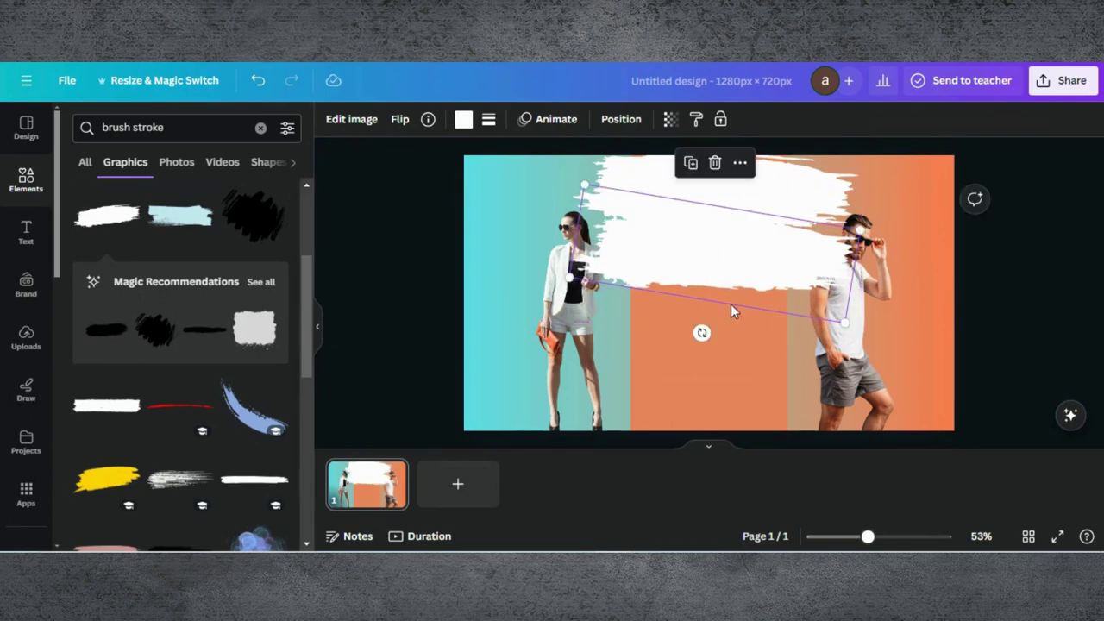
- Stack further duplicates of the white brush stroke down to the page's lower edge, covering the orange centre panel
left_click(691, 163)
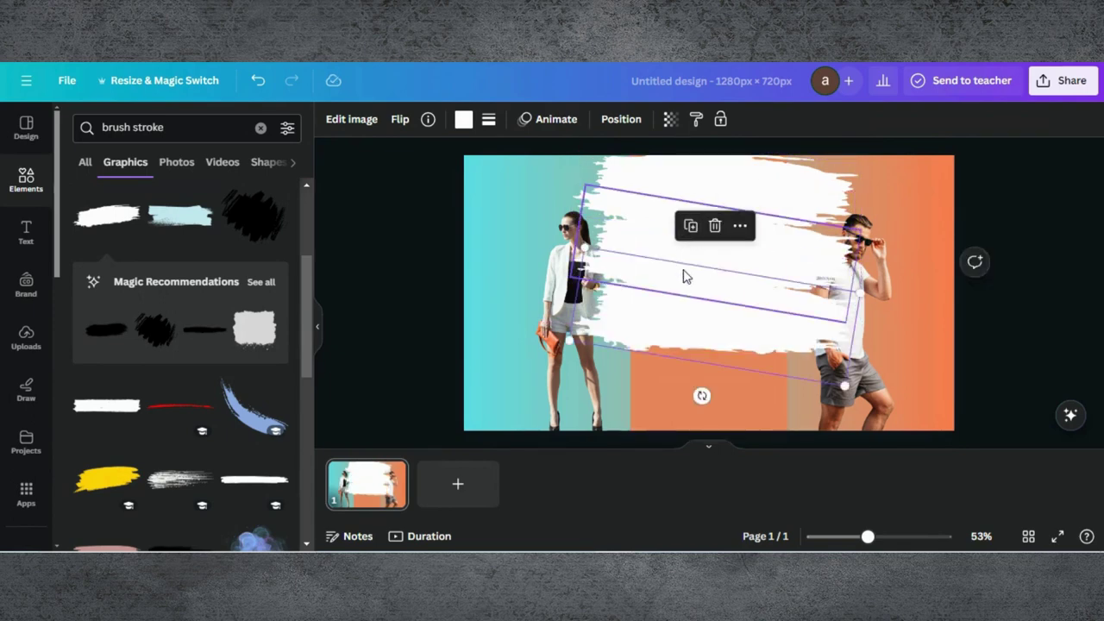
left_click_drag(680, 305, 681, 285)
left_click(691, 222)
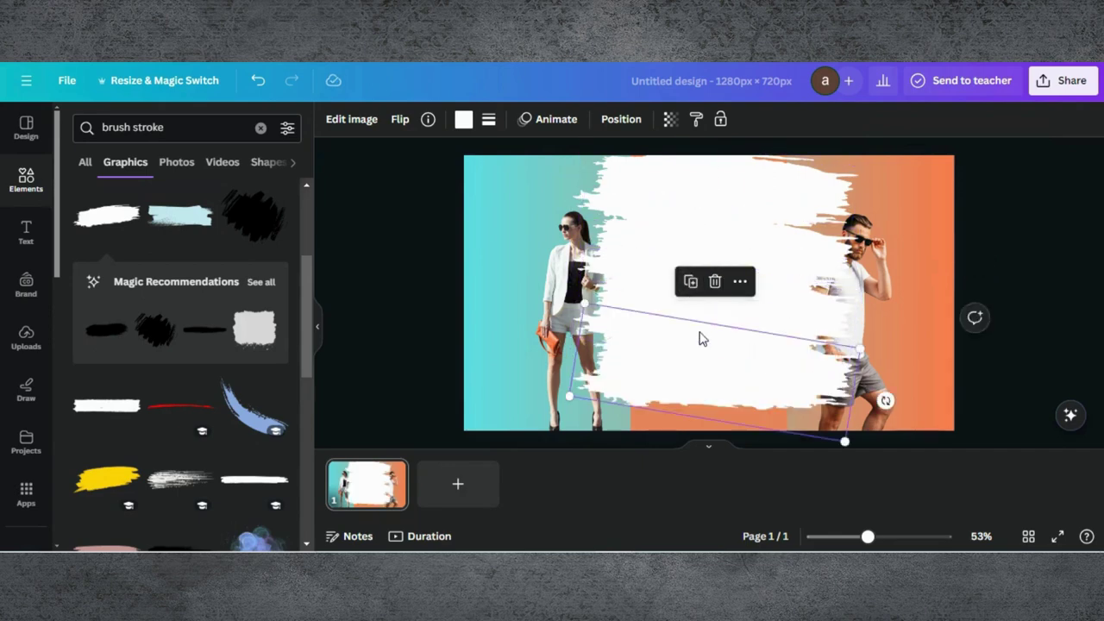
mouse_move(703, 354)
left_mouse_down()
mouse_move(700, 372)
mouse_move(700, 343)
left_mouse_up()
left_click(691, 222)
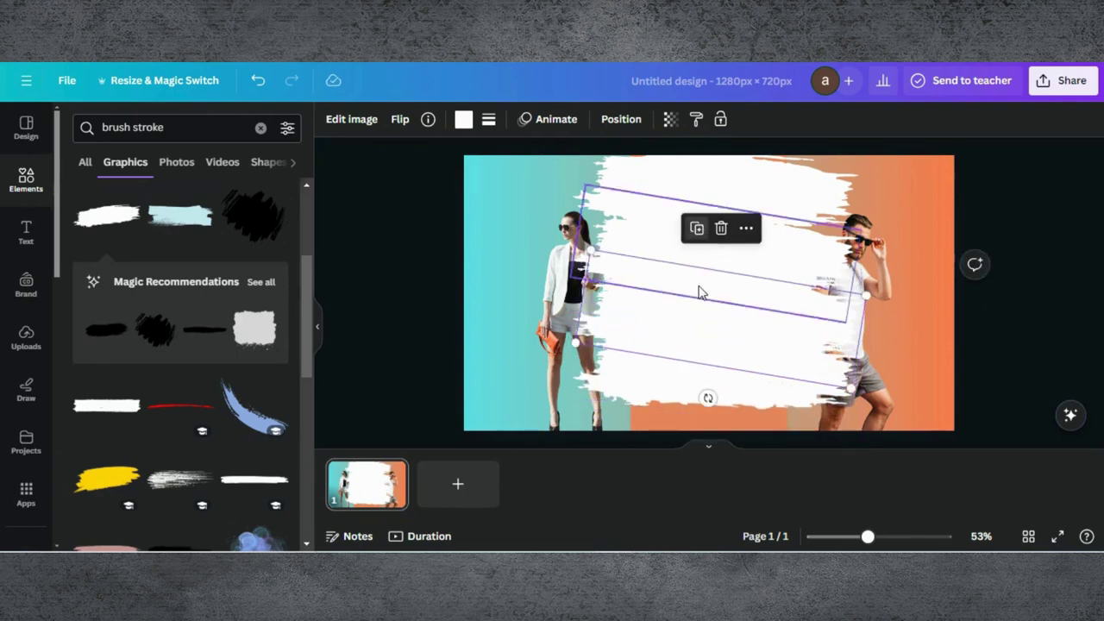
left_click_drag(713, 331, 705, 412)
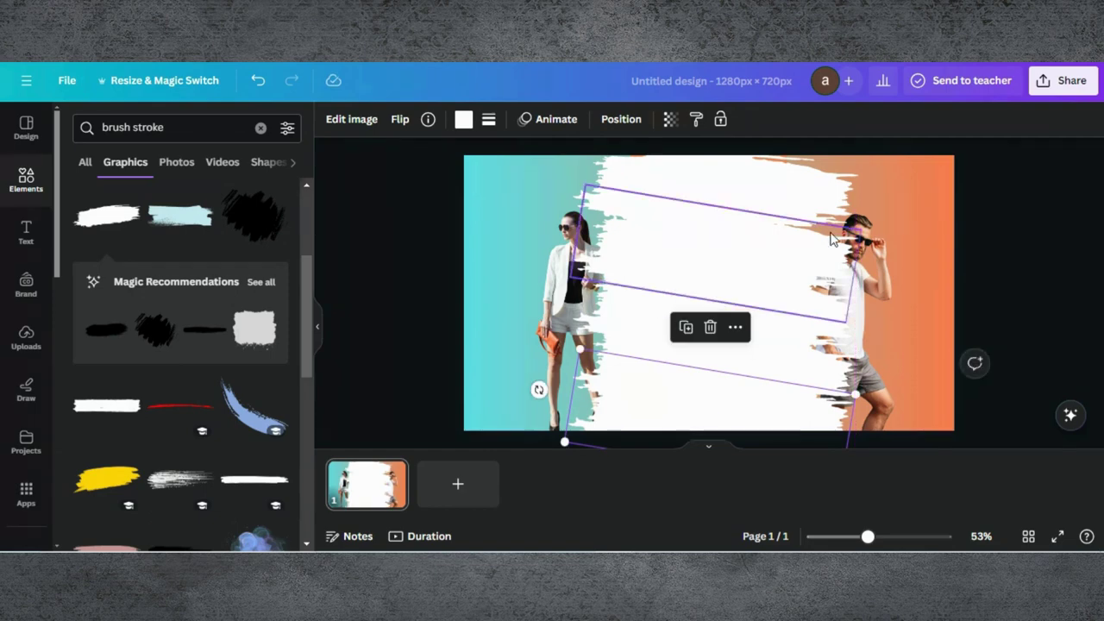
- Bring the man and the woman to the front of the brush strokes
left_click(880, 293)
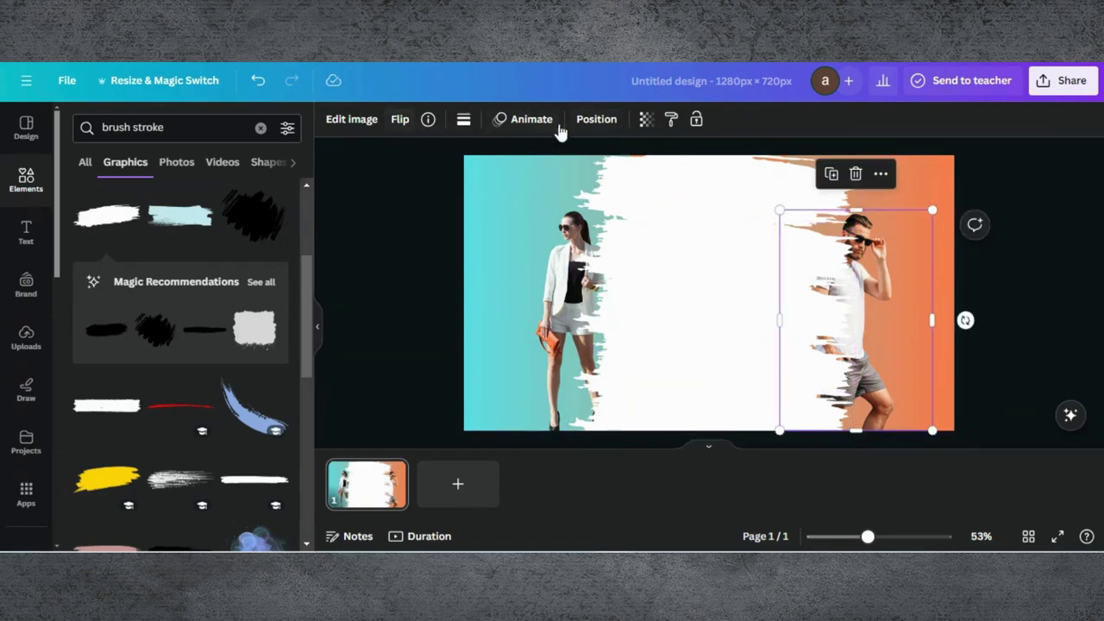
left_click(596, 119)
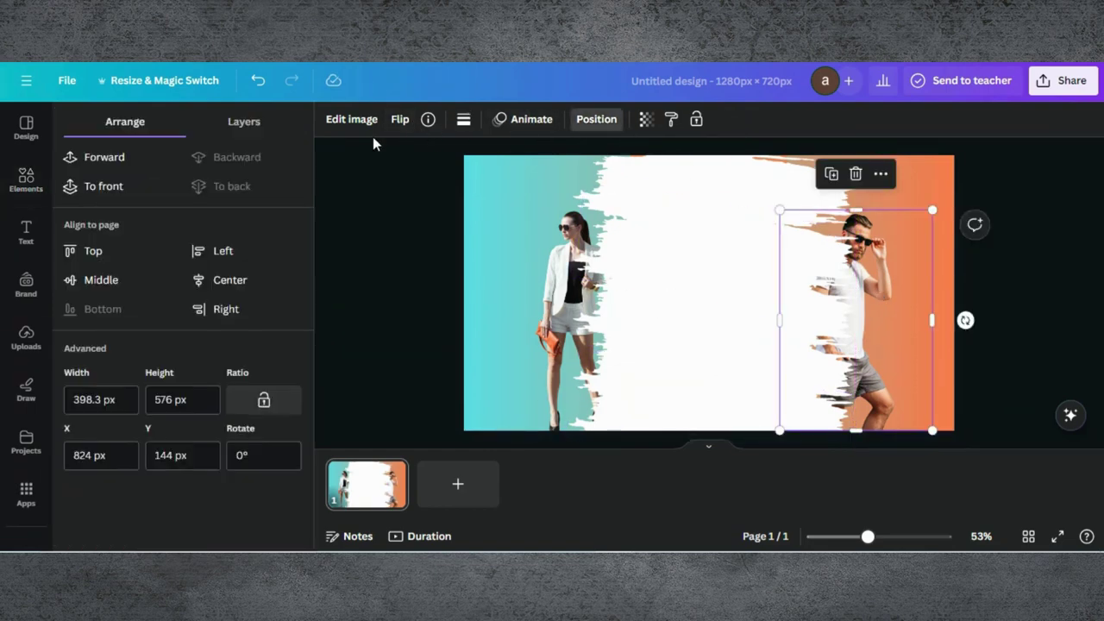
left_click(121, 189)
left_click(583, 272)
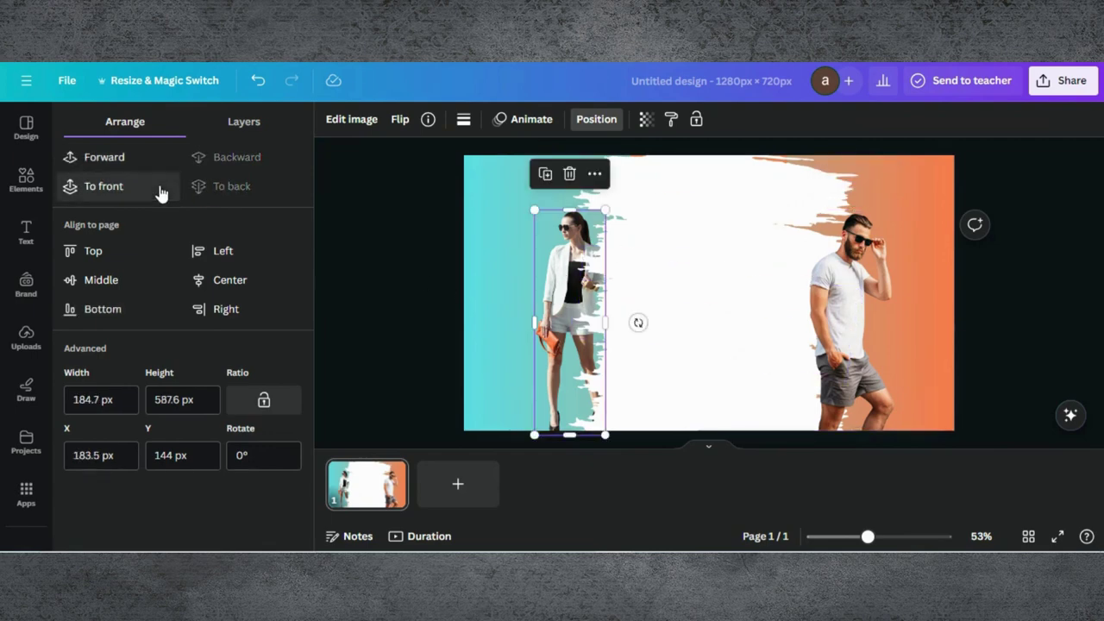
left_click(125, 185)
left_click(715, 268)
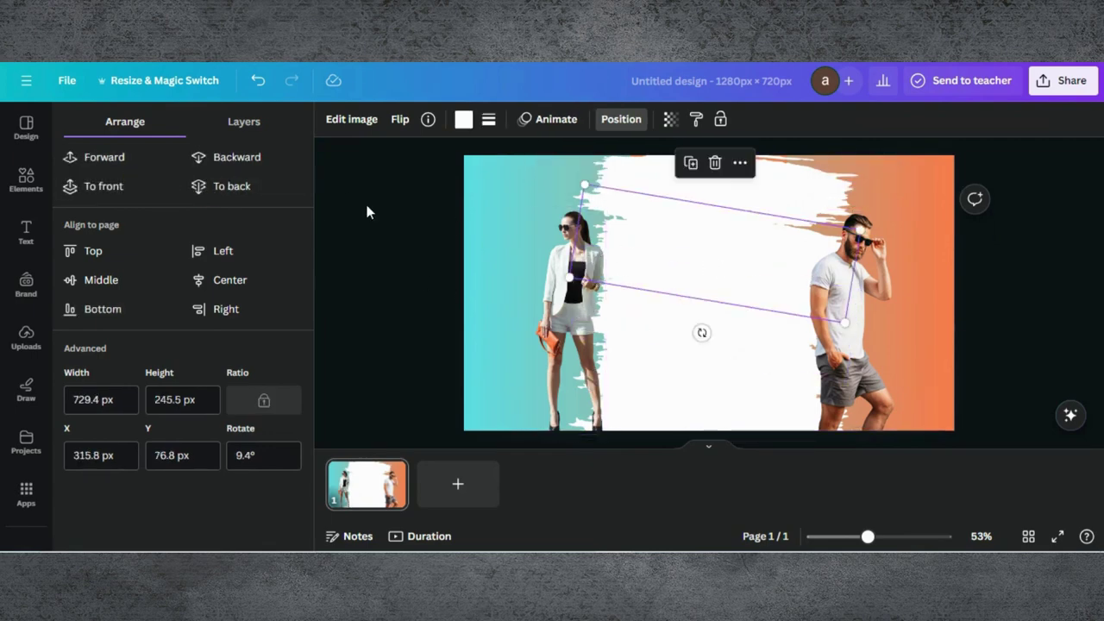
- Add a heading reading "Disounts on" and place it at the top of the white area
left_click(26, 179)
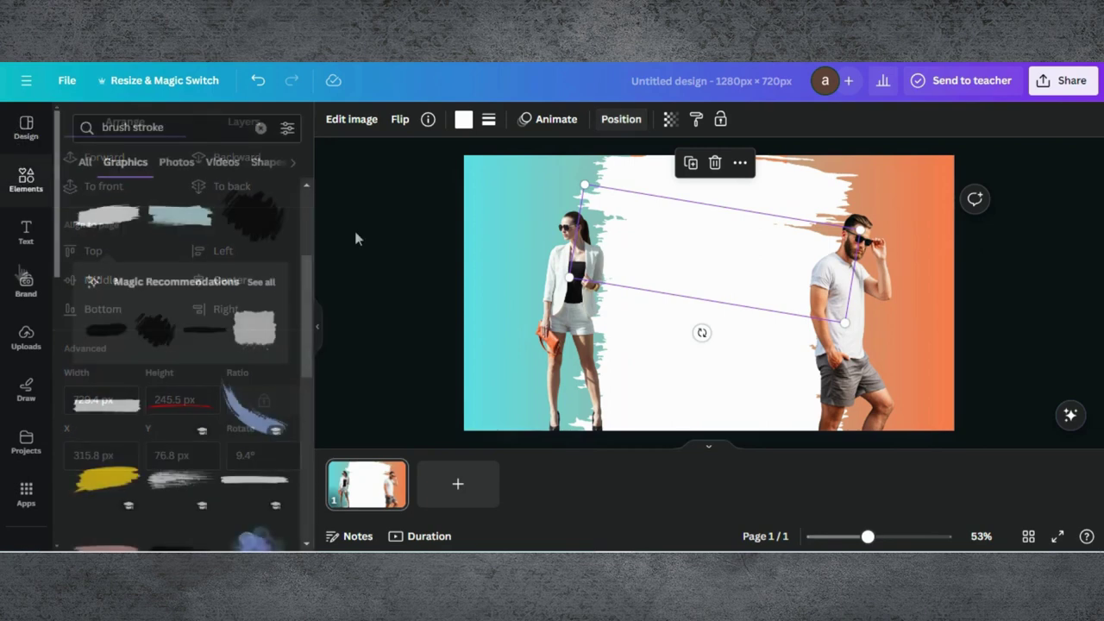
left_click(260, 127)
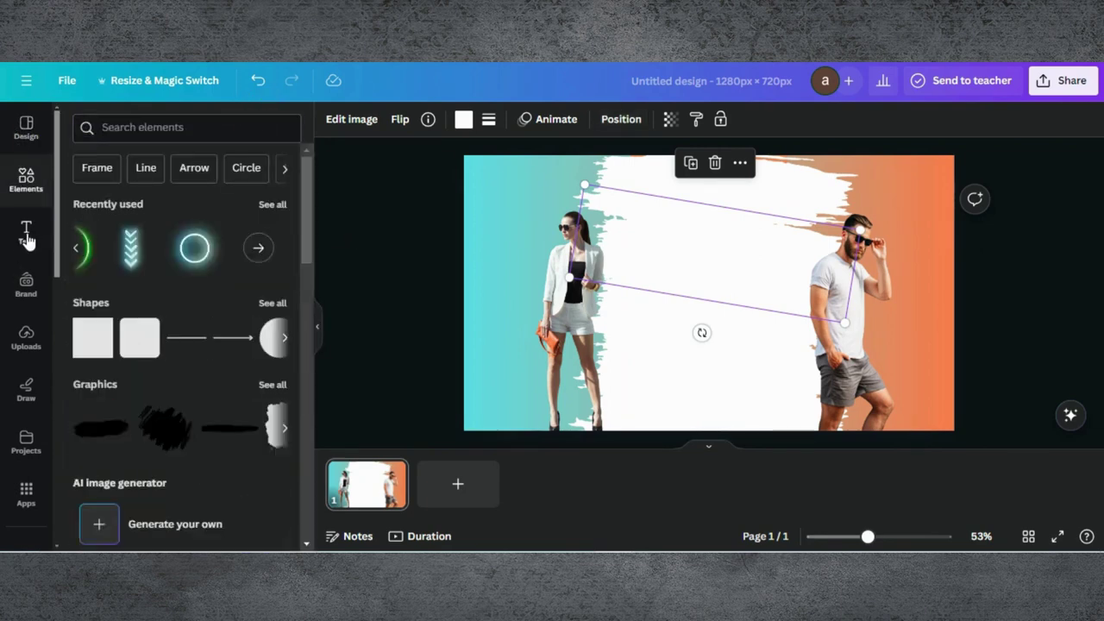
left_click(27, 235)
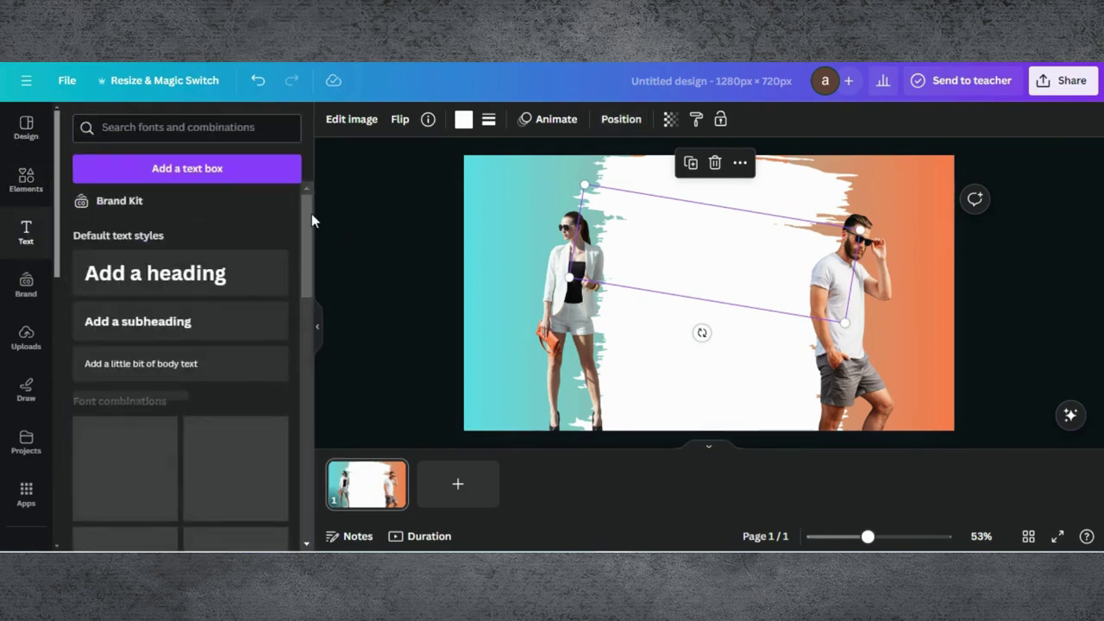
left_click(154, 299)
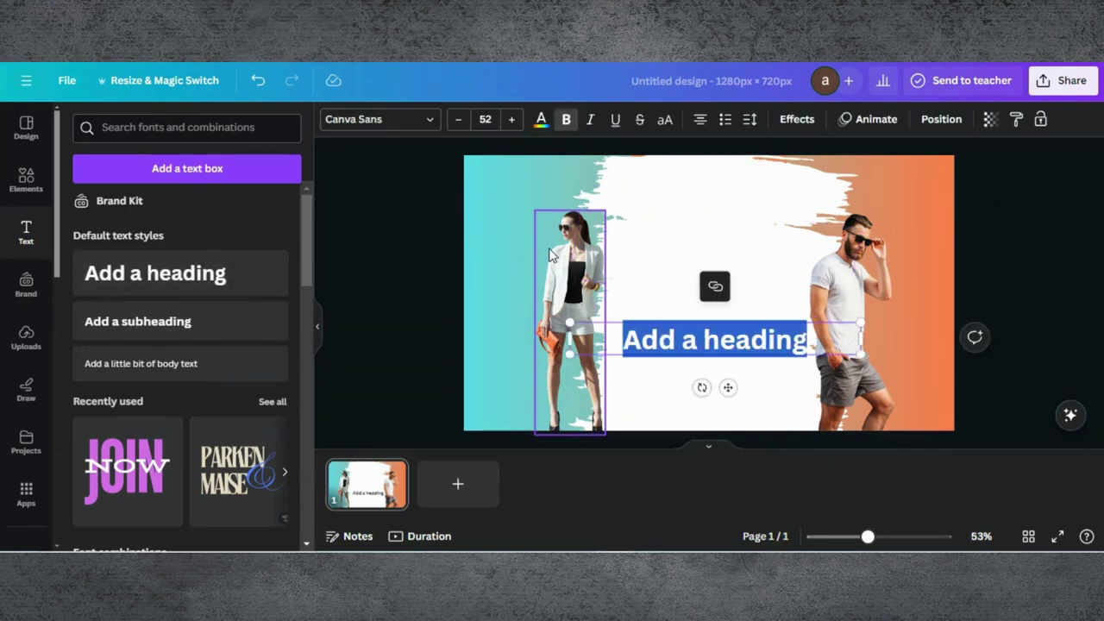
type("Disoun")
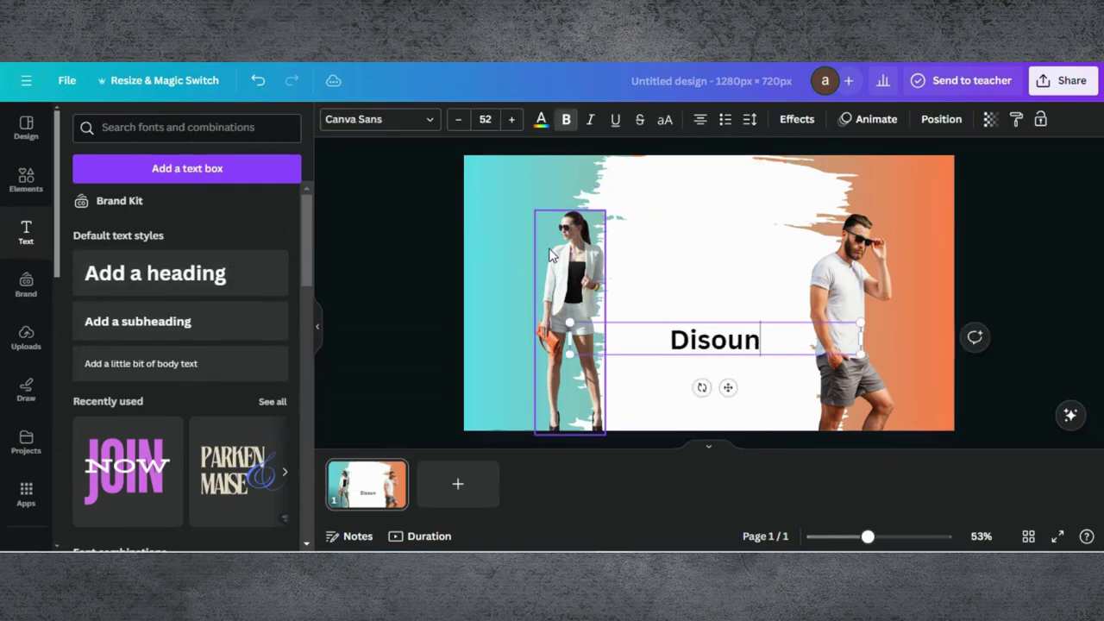
type("ts")
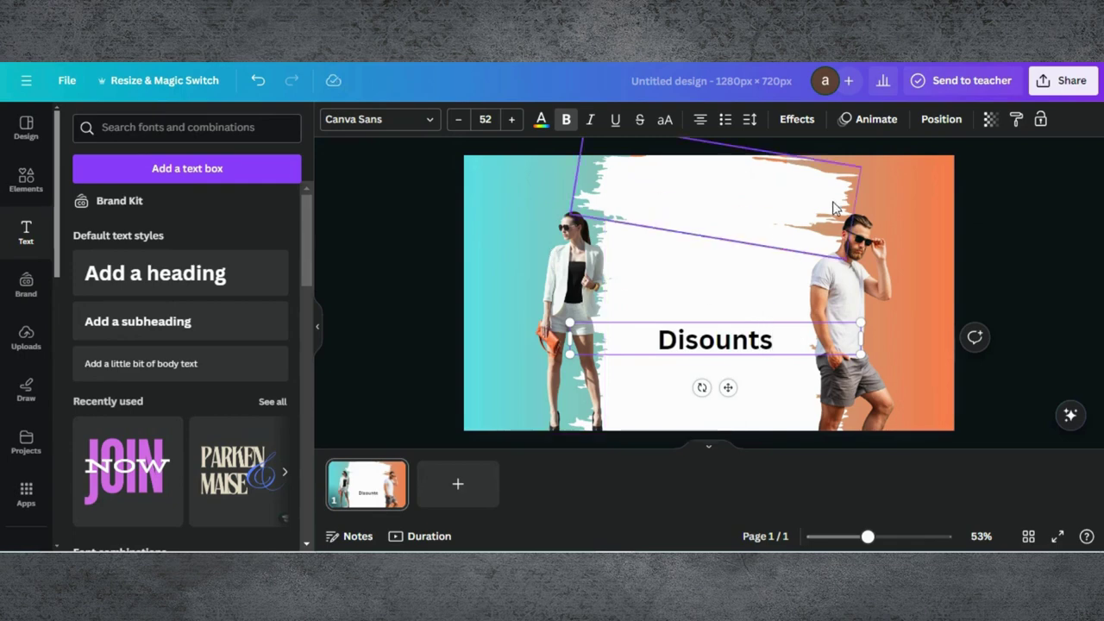
type(" on")
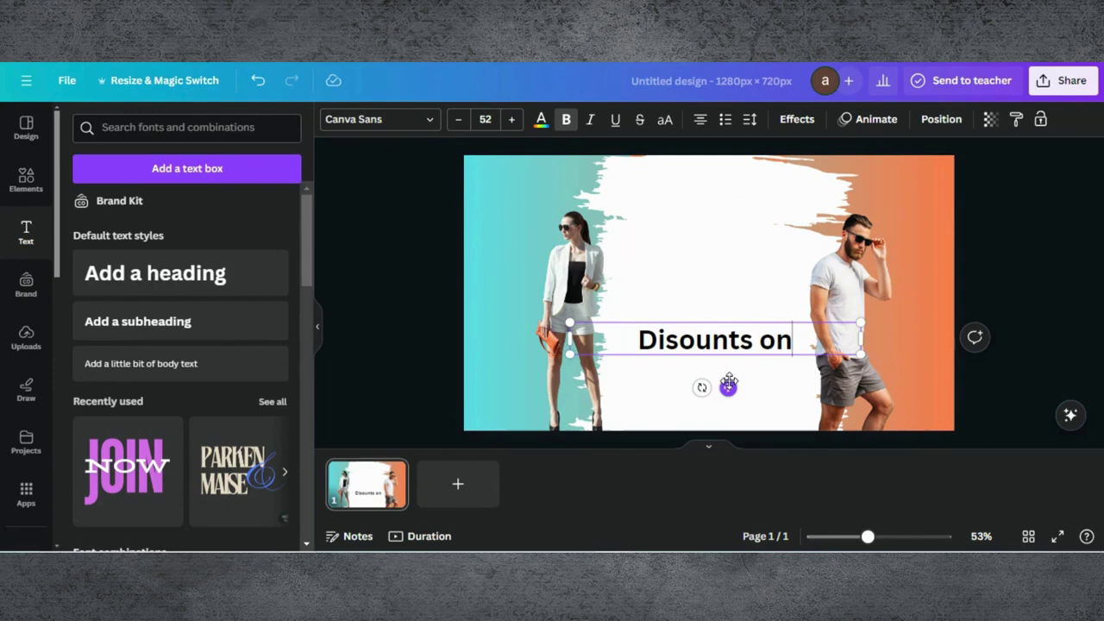
left_click_drag(729, 383, 710, 231)
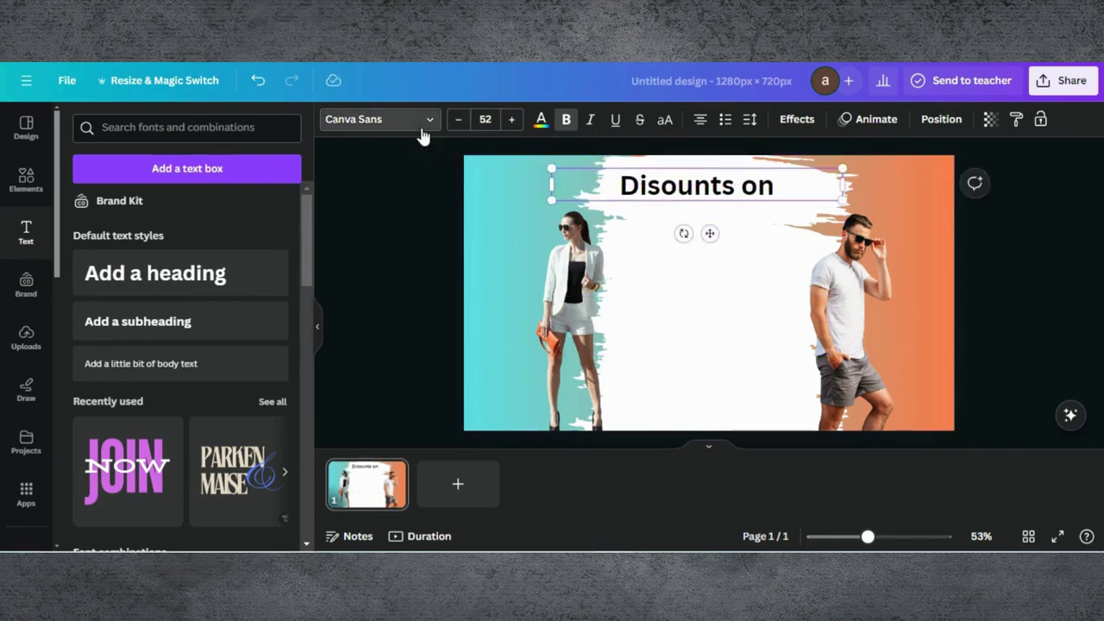
- Set the "Disounts on" heading's font to Georgia Pro and narrow its text box to fit the text
left_click(421, 130)
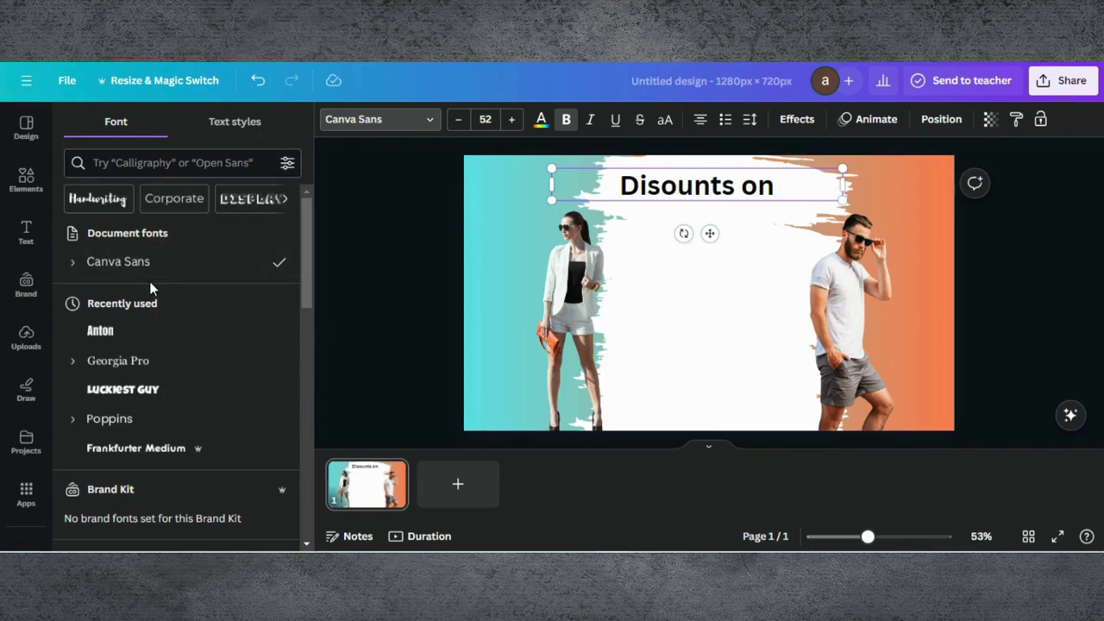
left_click(136, 362)
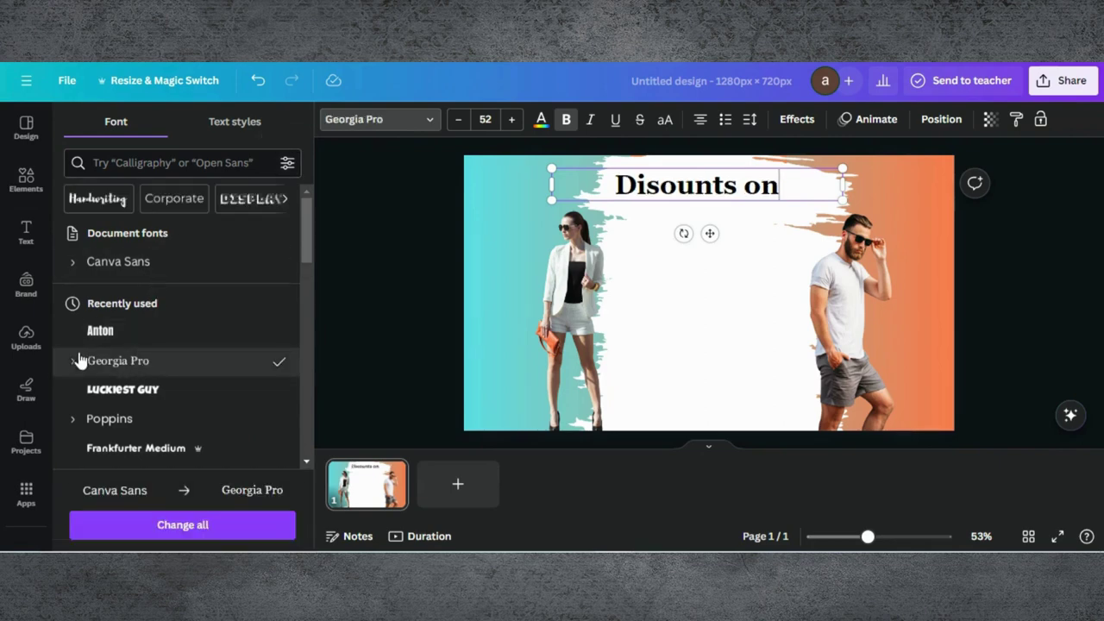
left_click(498, 214)
left_click(558, 188)
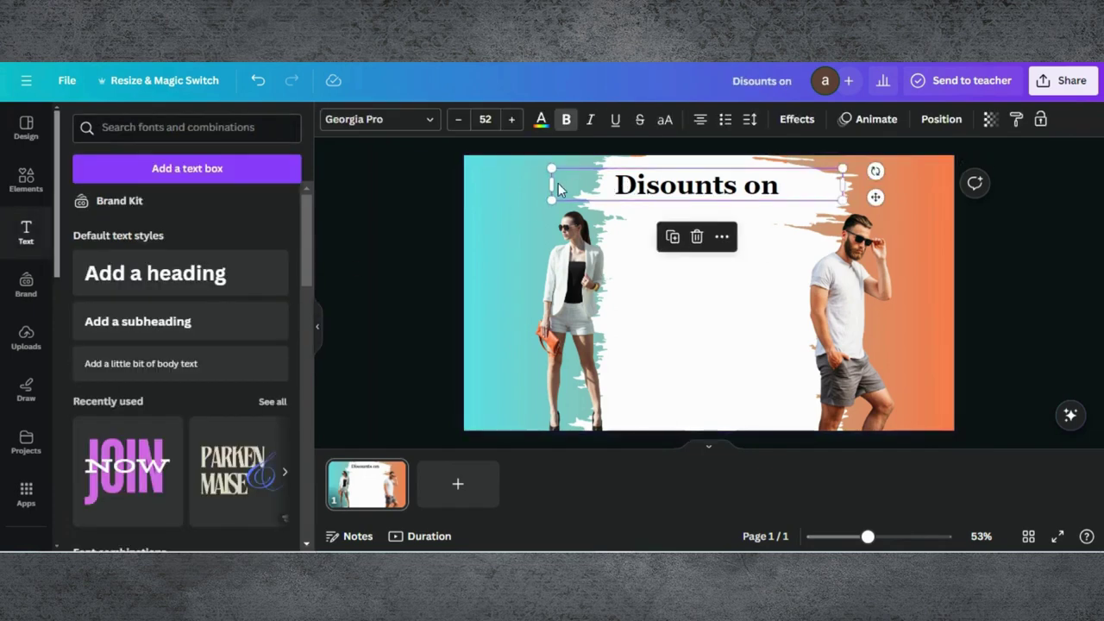
left_click_drag(551, 184, 664, 184)
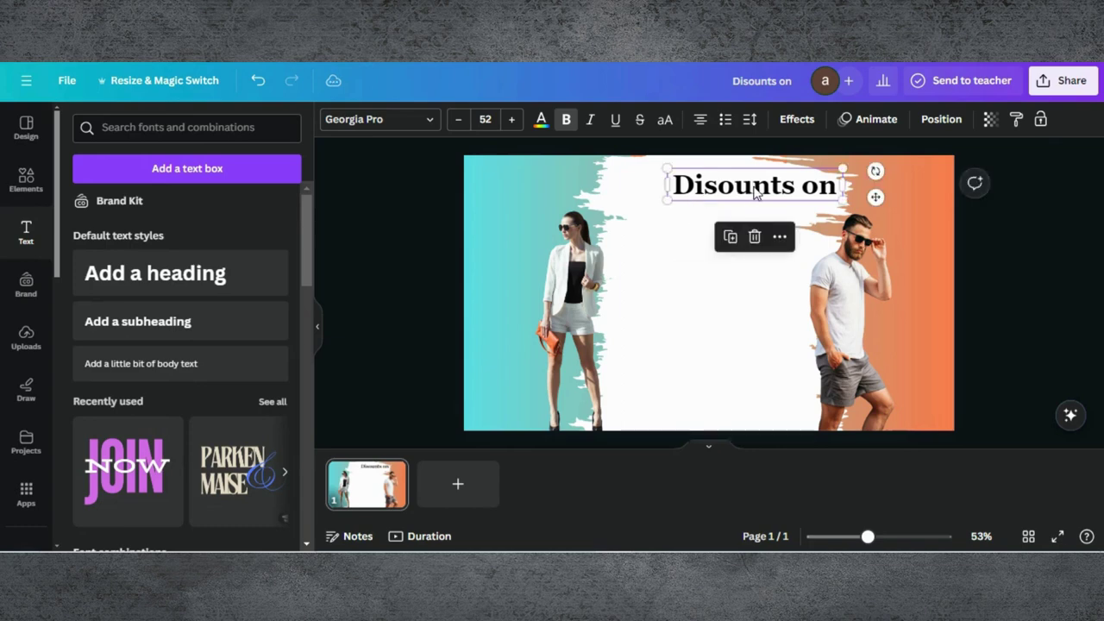
- Centre the heading, place a duplicate below it, replace the copy's text with "Exclusive Deal" and shrink it to size 31.6
left_click_drag(750, 186, 703, 244)
double_click(706, 238)
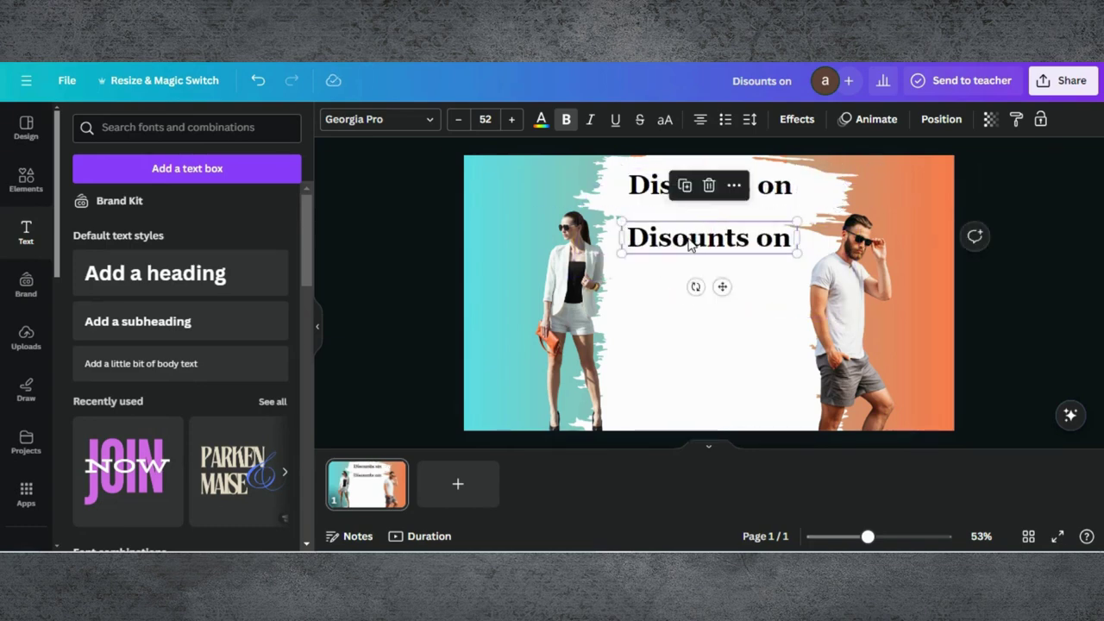
key("ctrl+a")
type("Exclusive Deal")
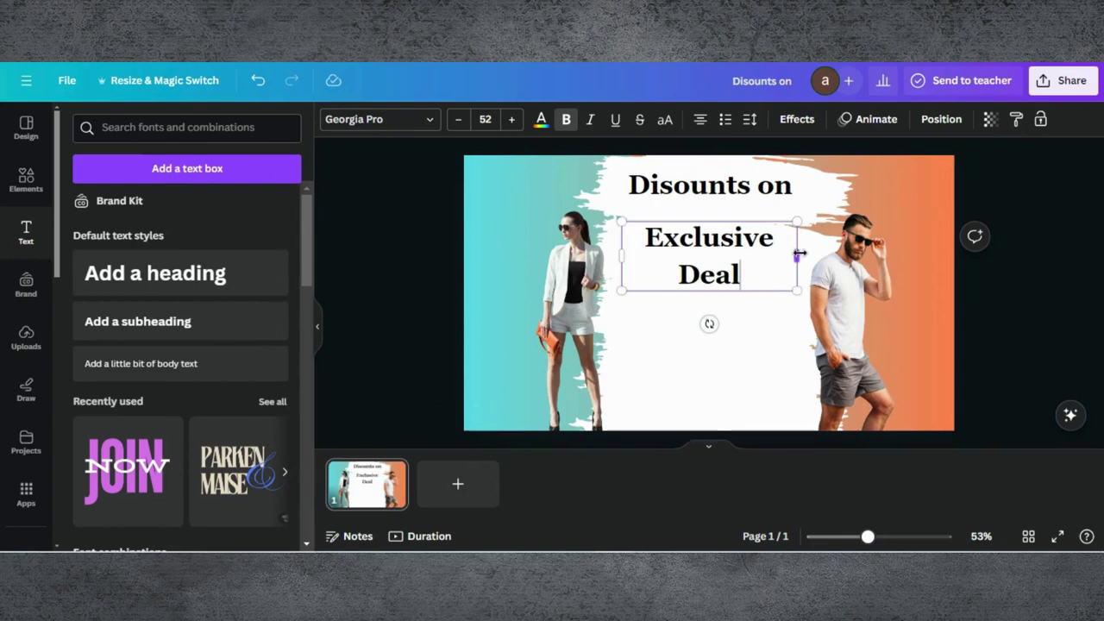
left_click_drag(800, 252, 829, 248)
mouse_move(742, 228)
left_mouse_down()
mouse_move(738, 218)
mouse_move(749, 229)
mouse_move(714, 228)
mouse_move(739, 222)
left_mouse_up()
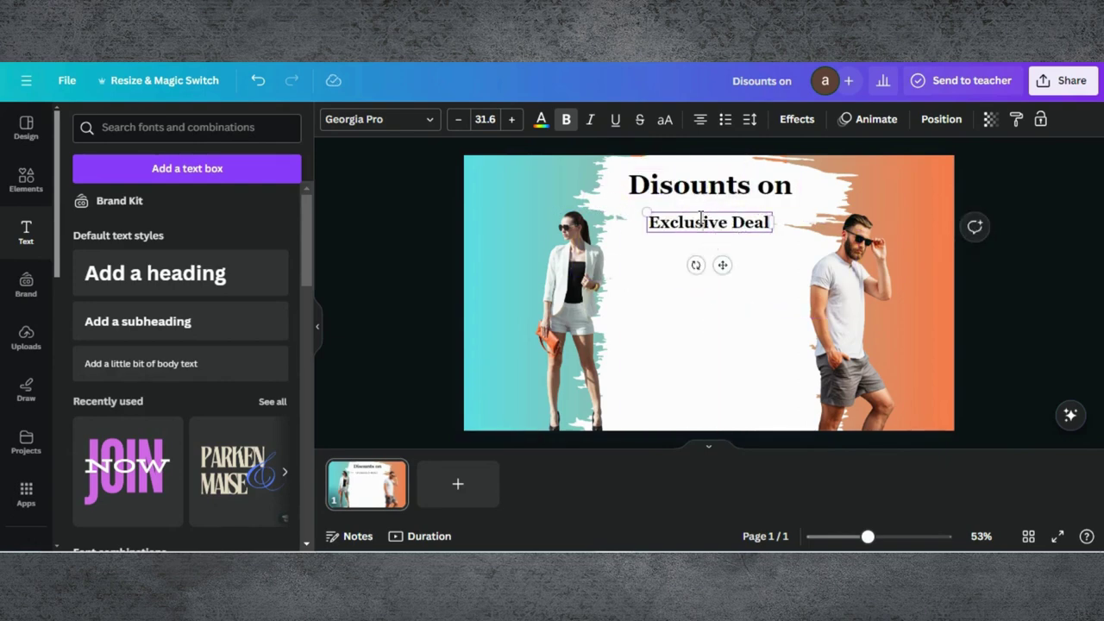
- Duplicate the "Disounts on" heading, place the copy below "Exclusive Deal" and replace its text with "New Fashion"
left_click(681, 187)
left_click(686, 237)
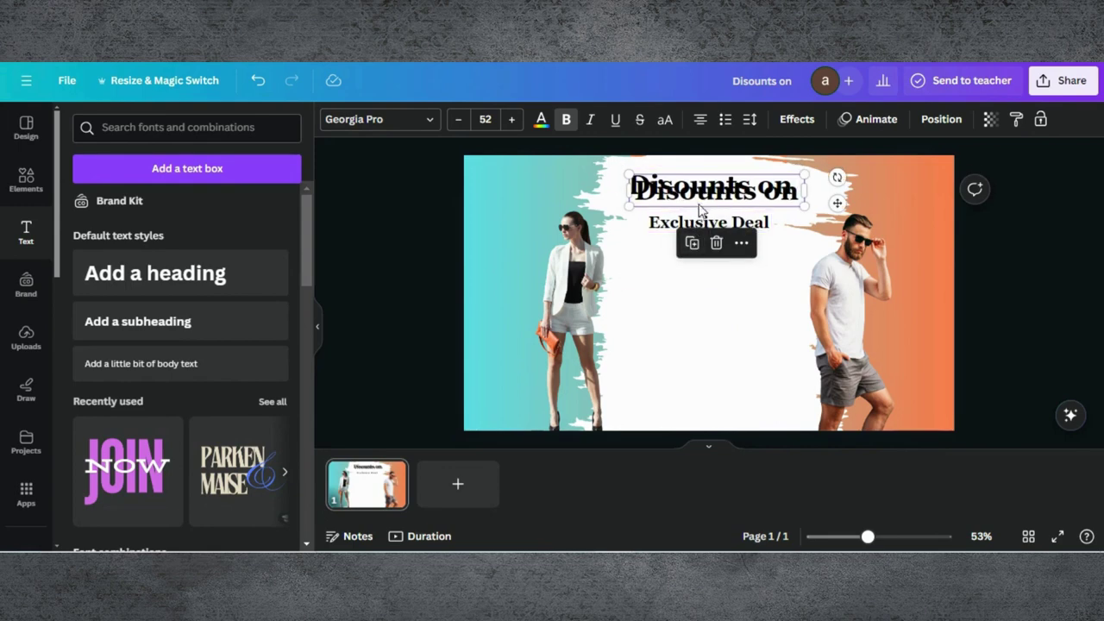
left_click_drag(706, 193, 697, 252)
double_click(697, 261)
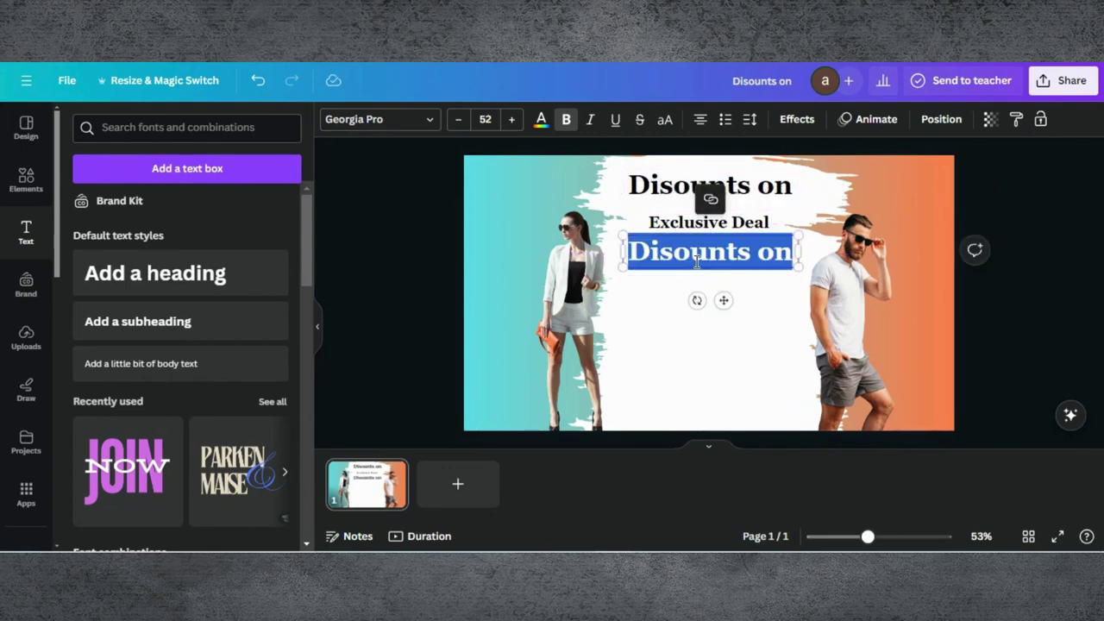
type("Ne")
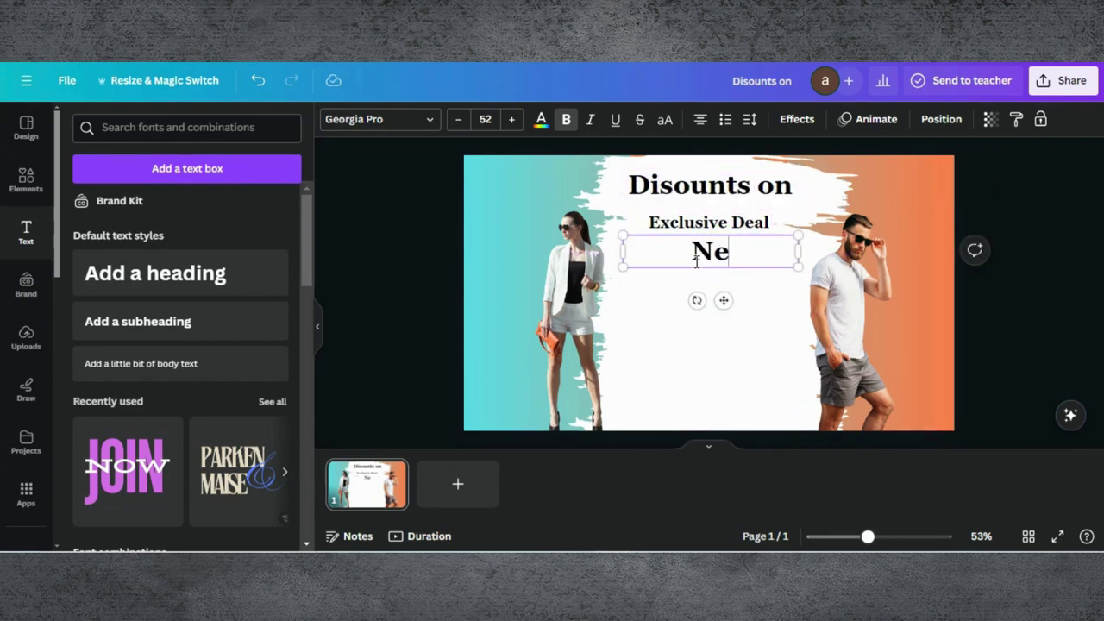
type("w")
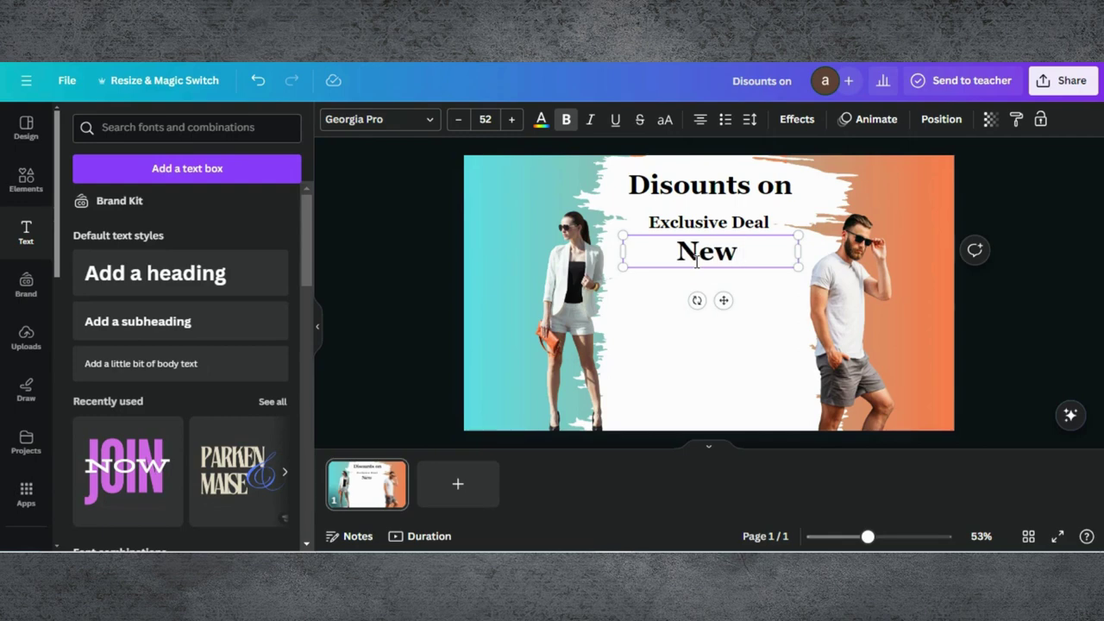
type(" Fas")
key("BackSpace")
type("ashio")
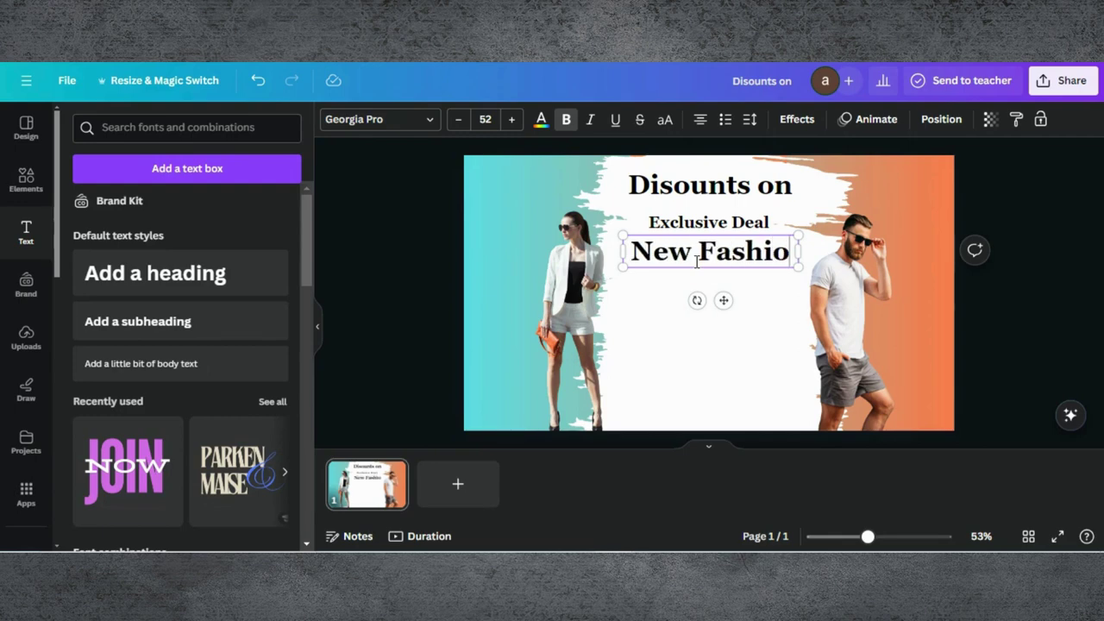
type("n")
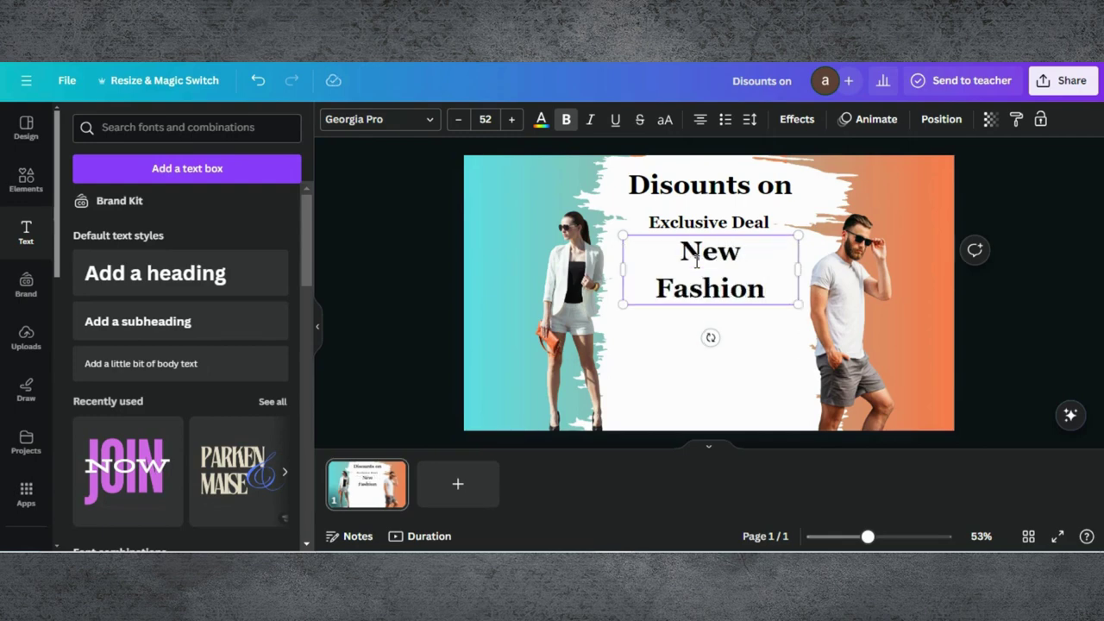
- Widen the "New Fashion" text box to one line, shift both people slightly outward and place the text between them
left_click_drag(799, 270, 860, 311)
left_click_drag(570, 294, 566, 293)
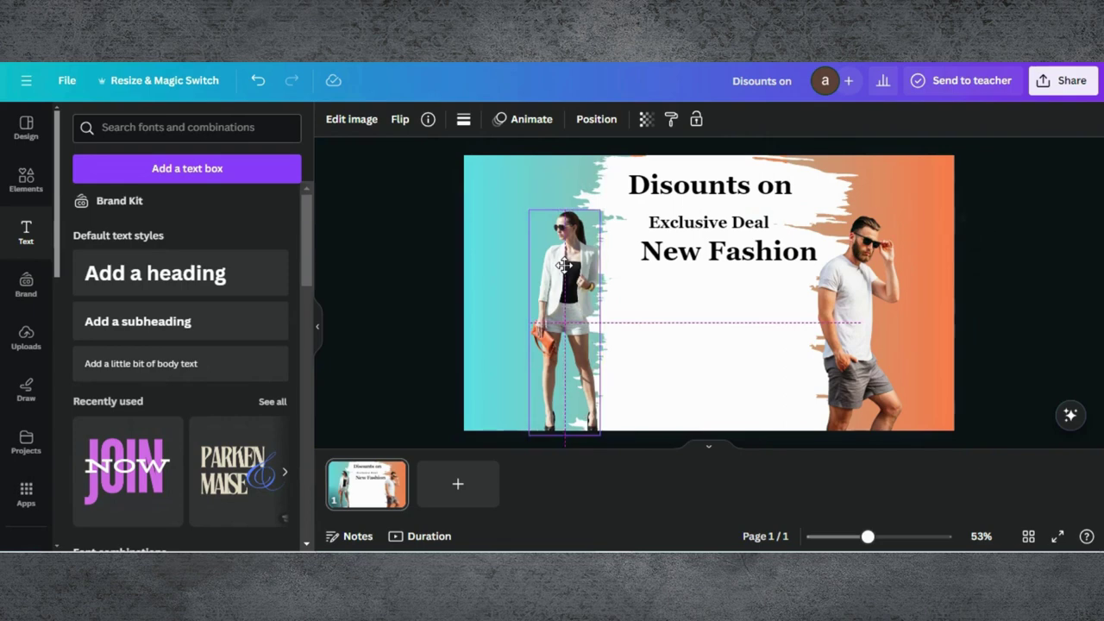
left_click_drag(716, 249, 702, 252)
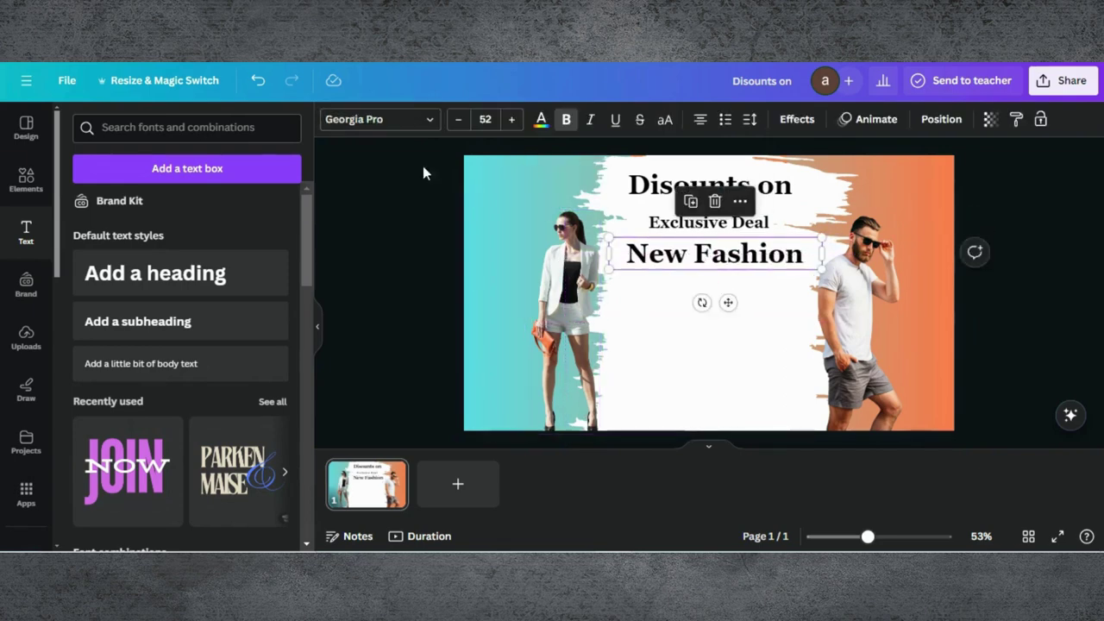
- Add a square shape to the design and change it into a flat-topped hexagon
left_click(34, 181)
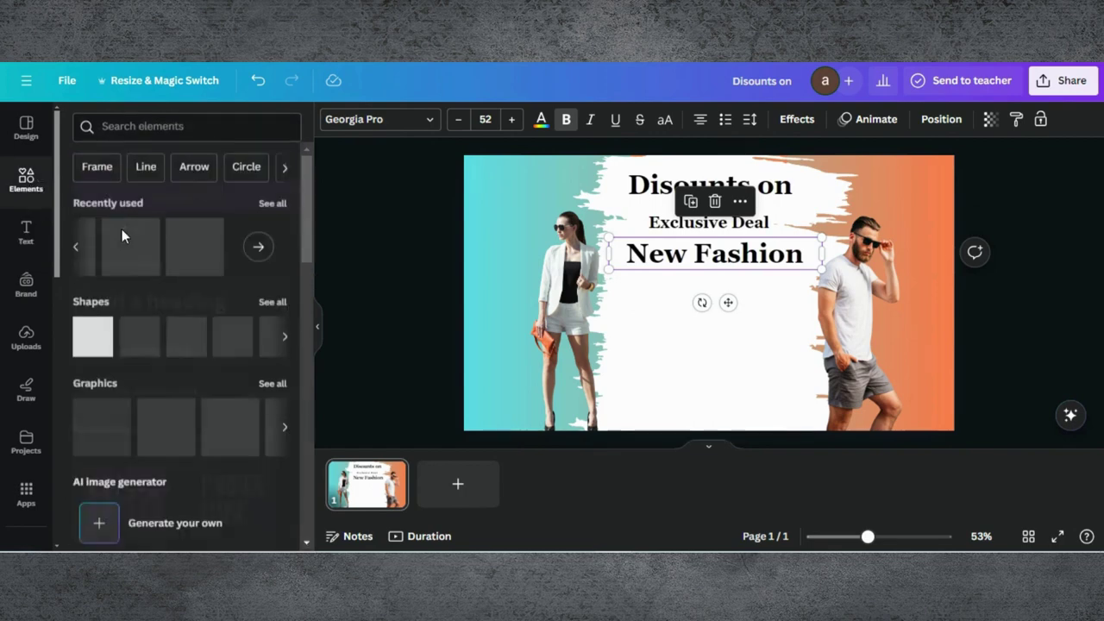
left_click(93, 336)
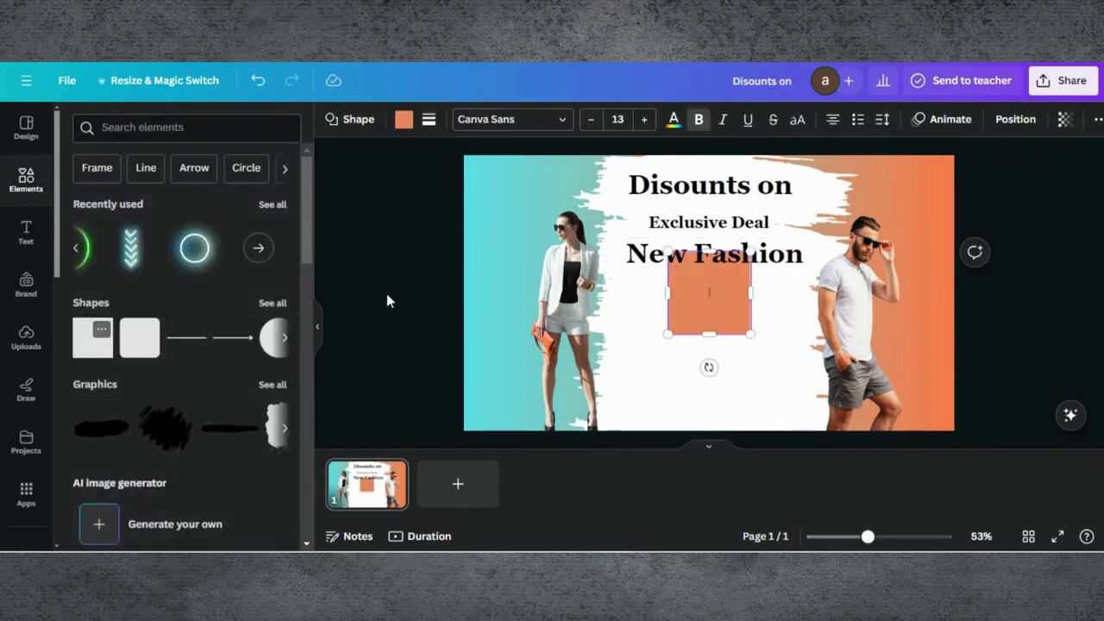
left_click(358, 120)
scroll(207, 445, "down", 1)
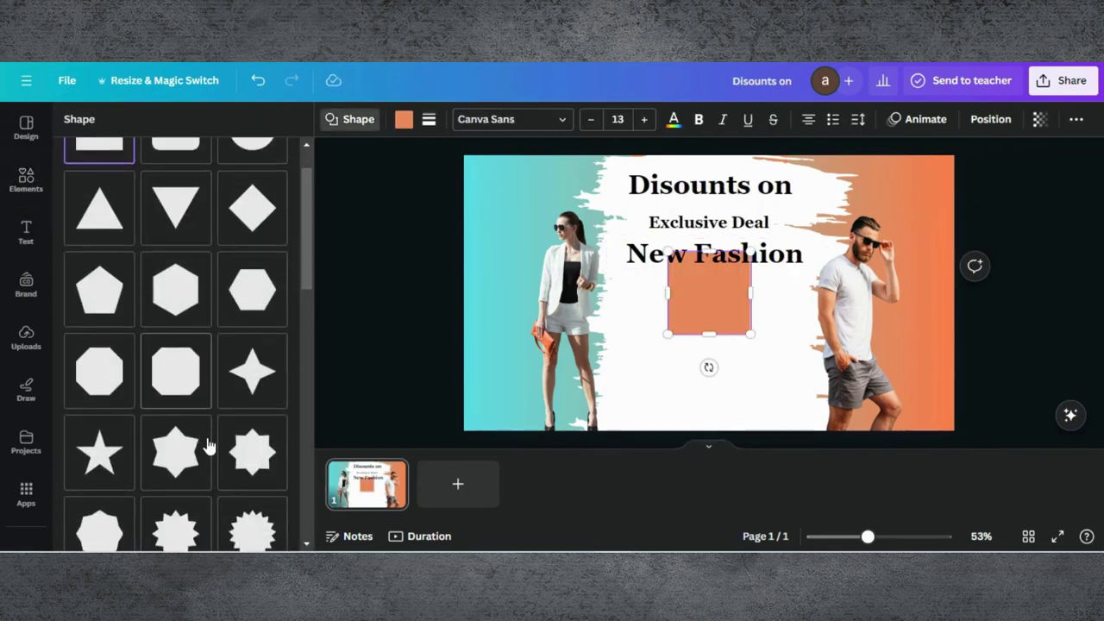
scroll(207, 445, "down", 1)
scroll(207, 445, "up", 1)
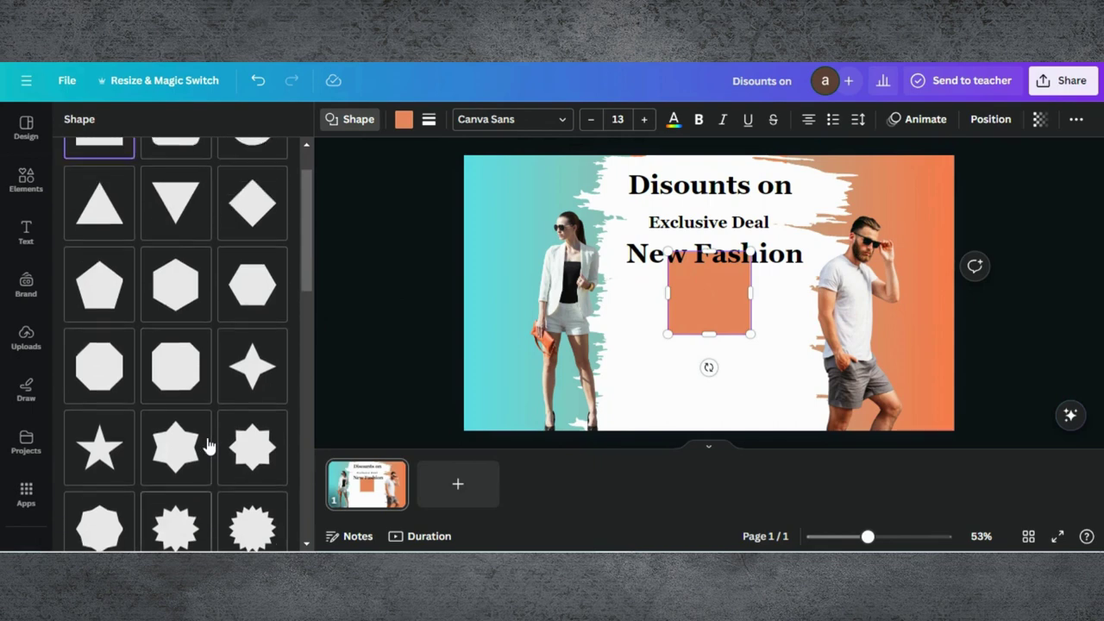
left_click(247, 286)
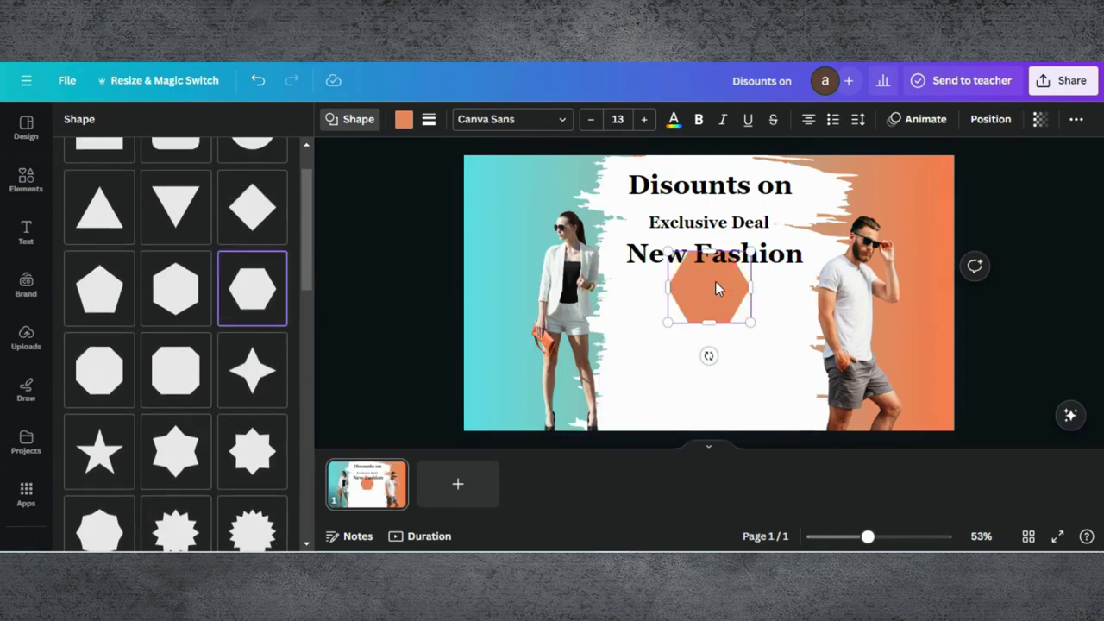
- Stretch the orange hexagon into a wide, low banner and place it centred directly below "New Fashion"
left_click_drag(717, 288, 799, 296)
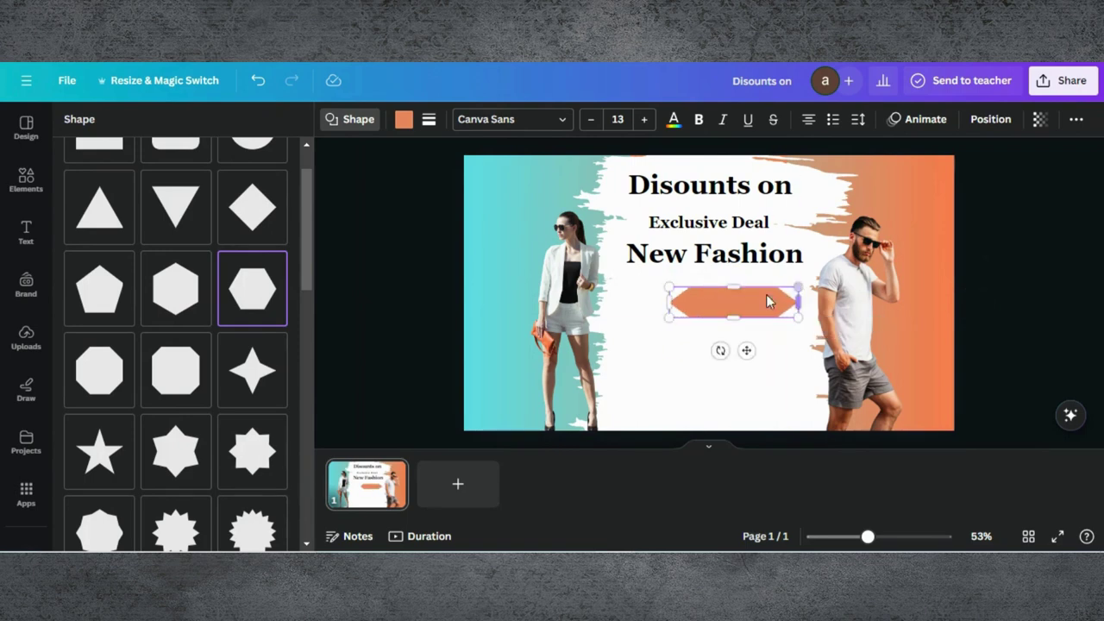
left_click_drag(730, 286, 727, 276)
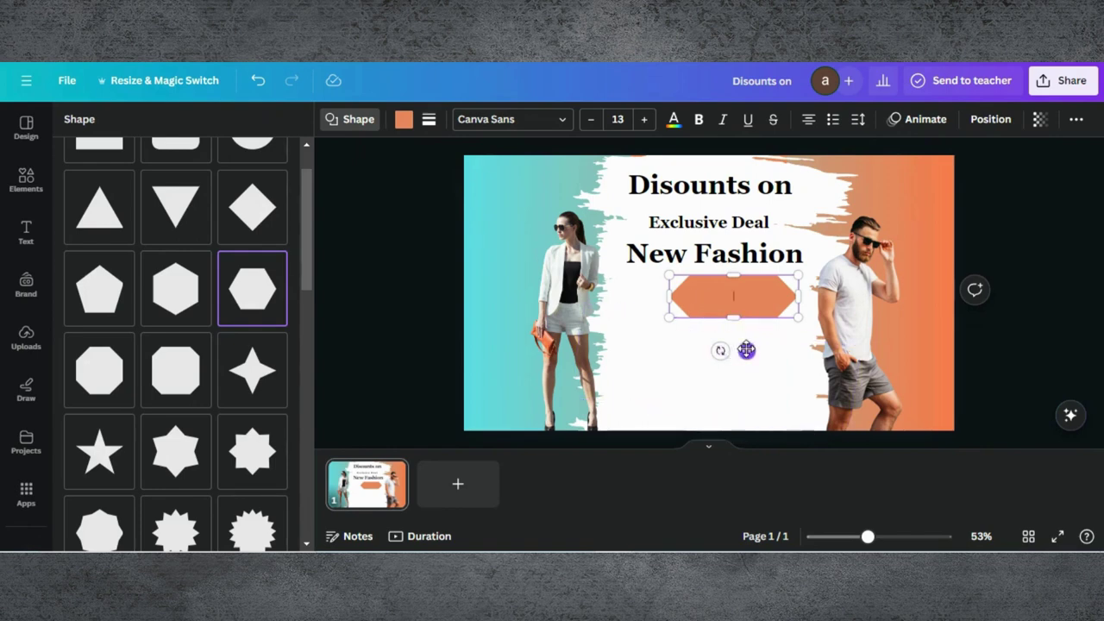
left_click_drag(746, 350, 721, 347)
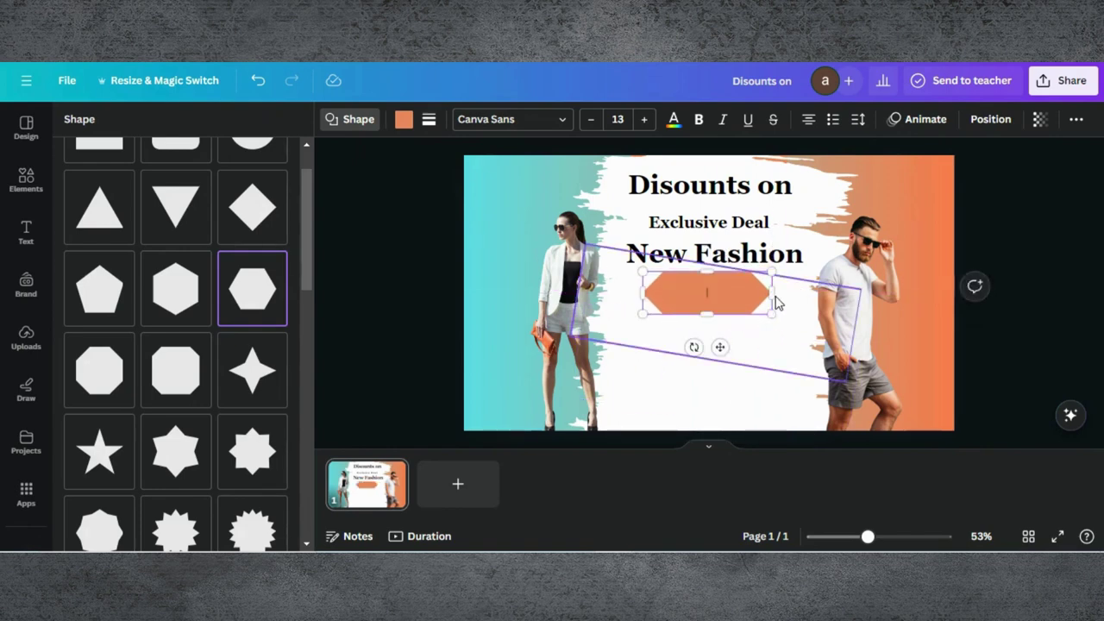
left_click_drag(773, 294, 787, 293)
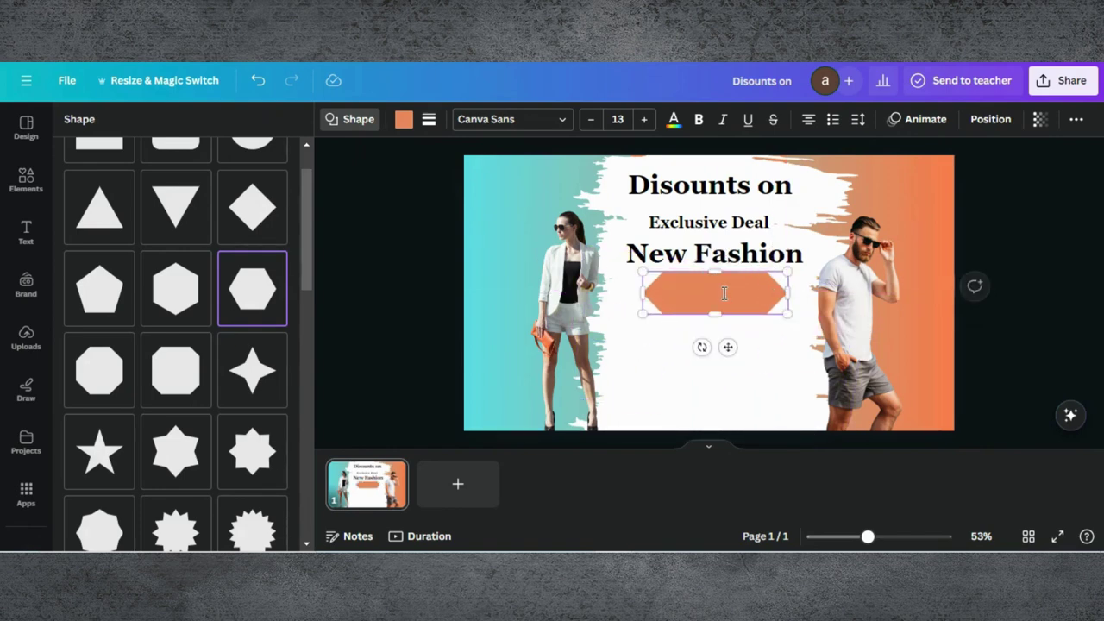
- Duplicate the "Exclusive Deal" text, place the copy on the orange hexagon and replace its text with "60% OFF"
left_click(706, 226)
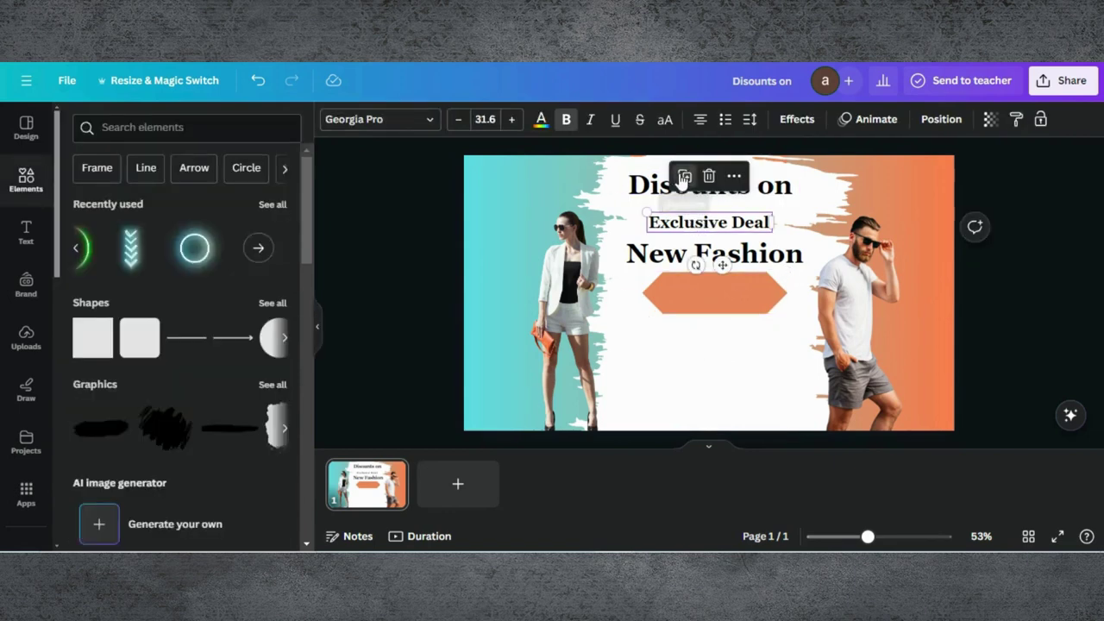
left_click_drag(705, 226, 702, 291)
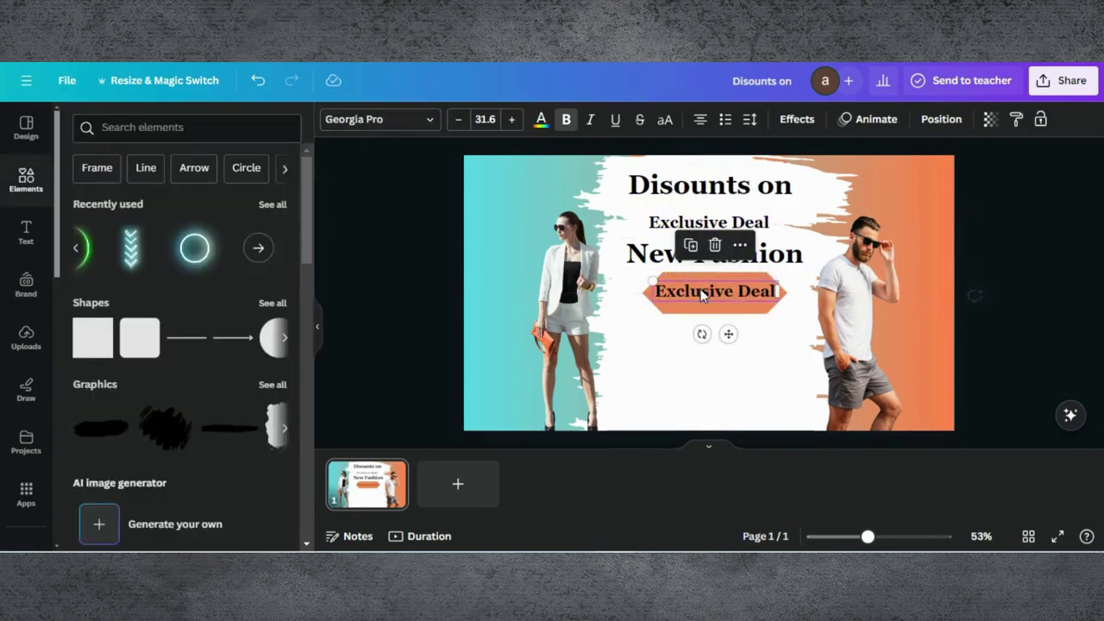
double_click(702, 290)
type("60")
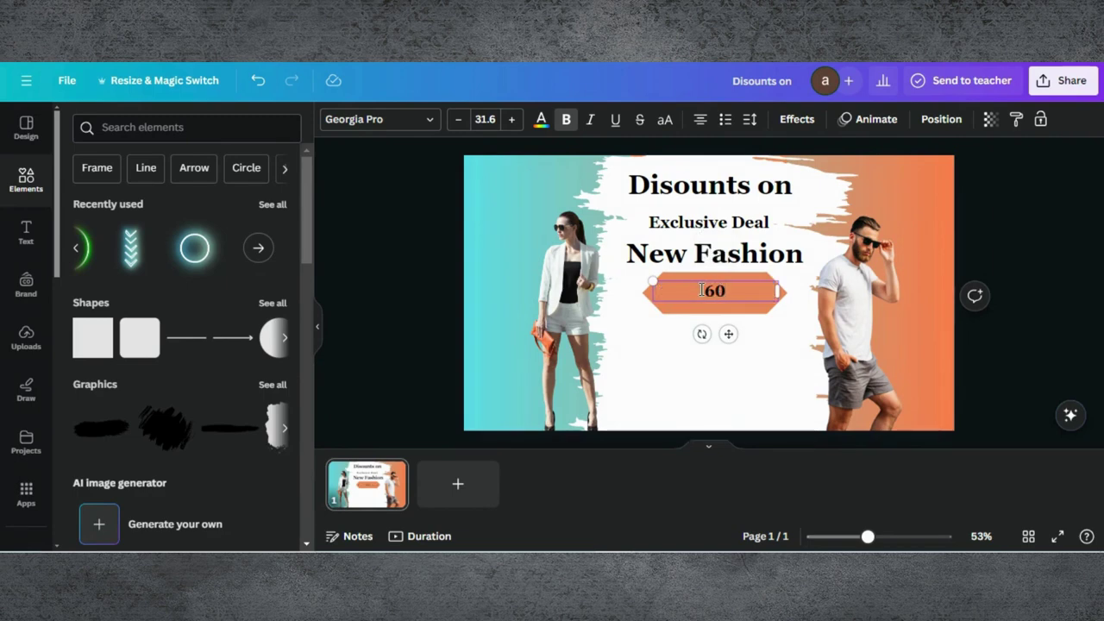
type("% Off")
key("BackSpace")
key("BackSpace")
type("FF")
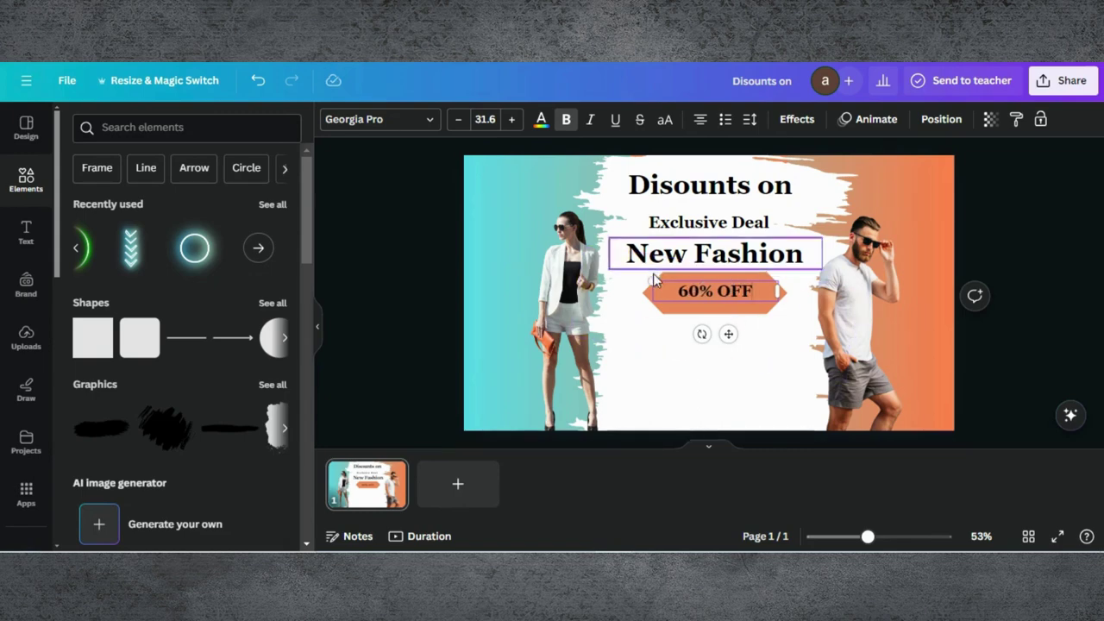
- Enlarge "60% OFF" to size 47.3 centred on the orange hexagon, and shift the woman slightly outward
left_click(661, 286)
left_click_drag(653, 283, 592, 273)
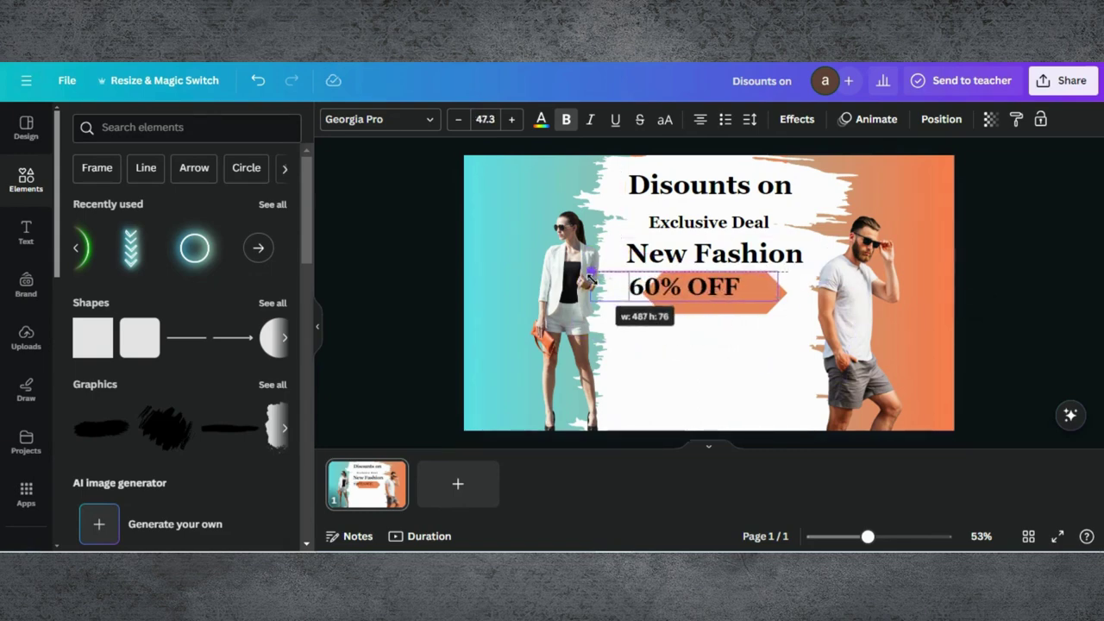
left_click_drag(696, 333, 723, 339)
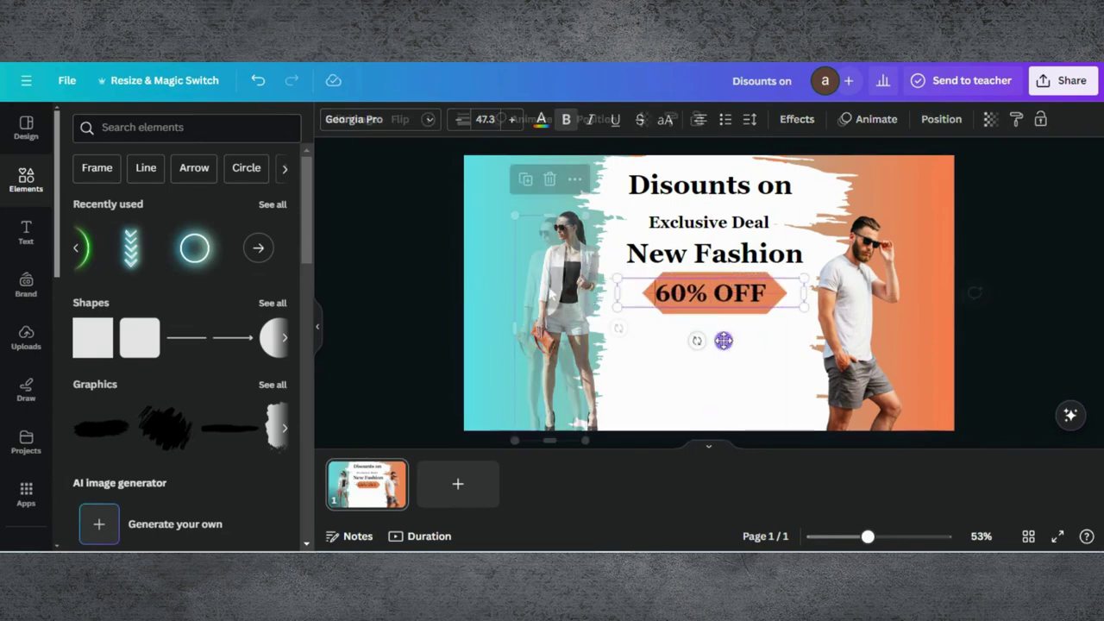
left_click(681, 296)
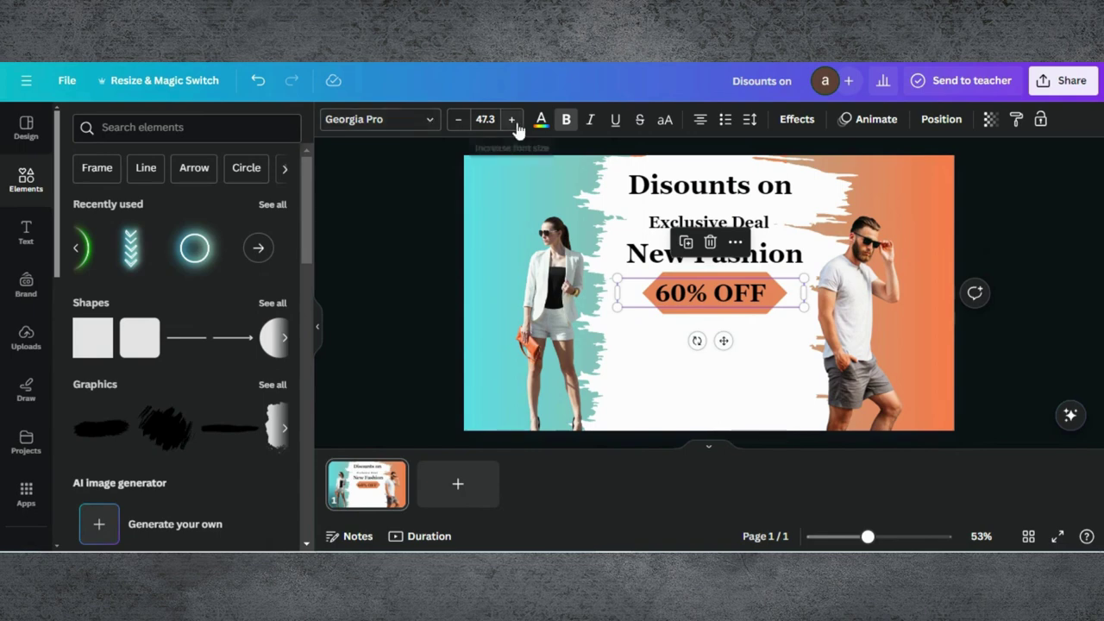
- Duplicate the "Exclusive Deal" text and place the copy centred near the lower edge of the white area
left_click(665, 235)
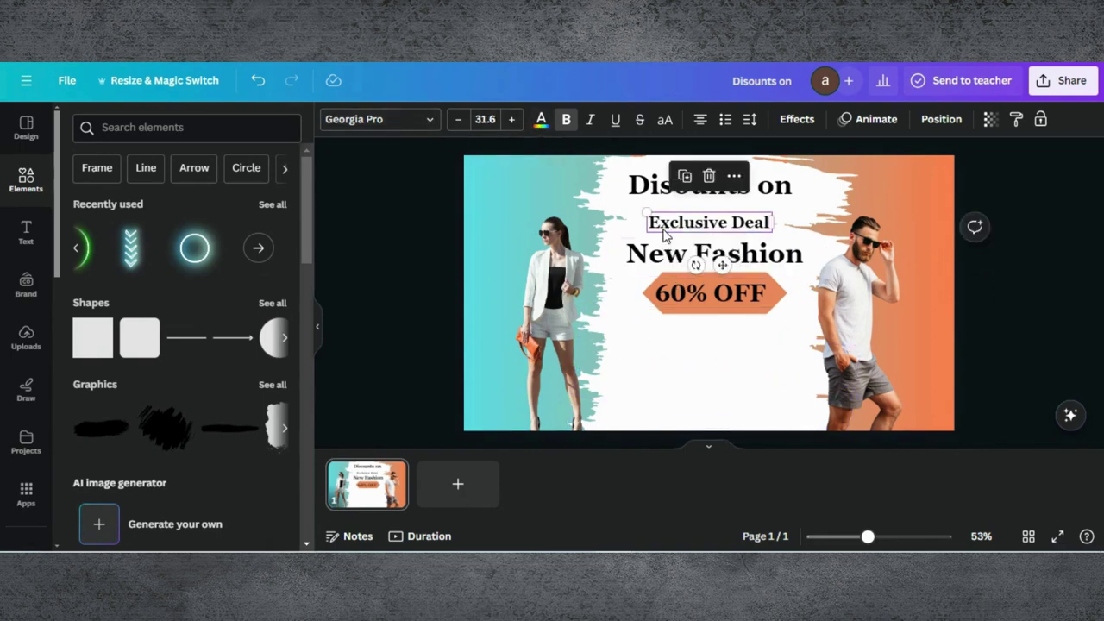
left_click(685, 176)
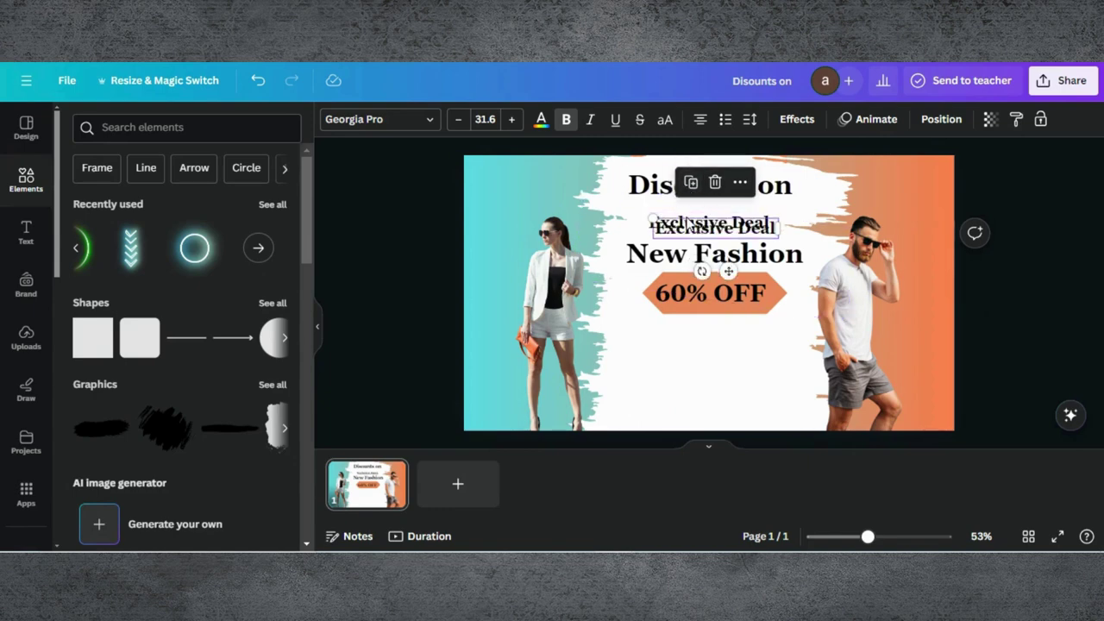
left_click_drag(681, 235, 706, 395)
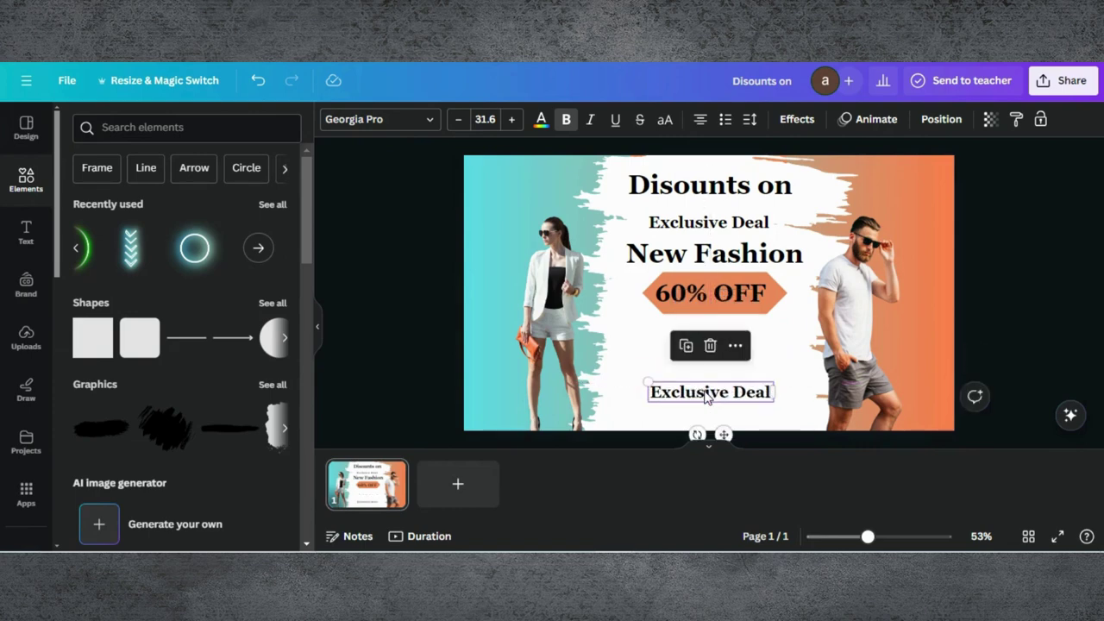
- Search the graphics for "shop now", add the outlined SHOP NOW button with a hand pointer and place it below the "60% OFF" banner
left_click(123, 128)
type("shop now")
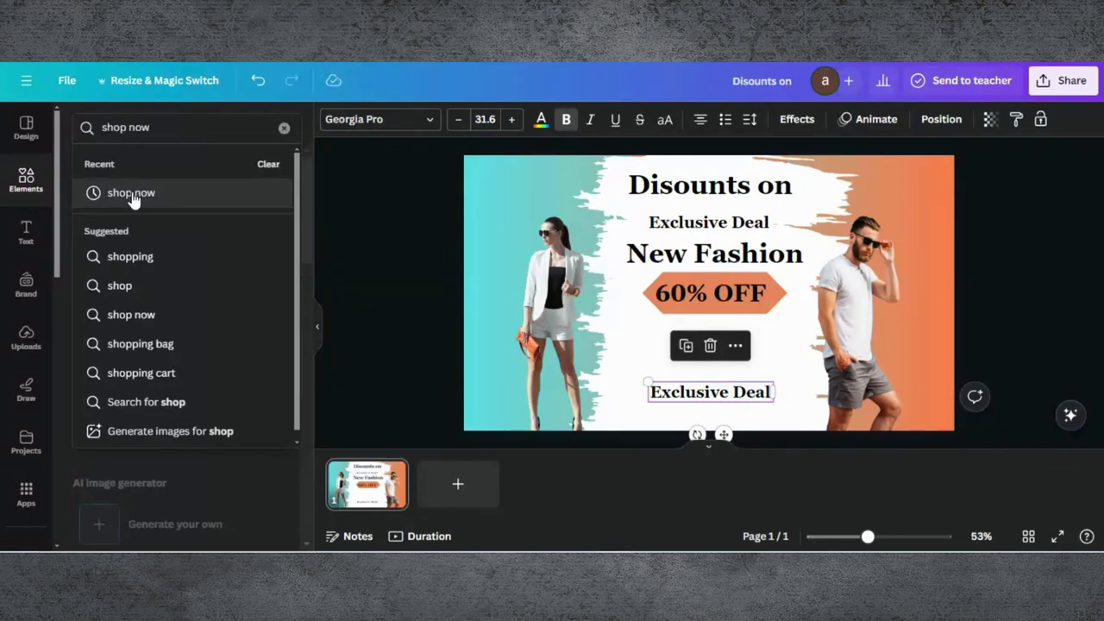
left_click(130, 193)
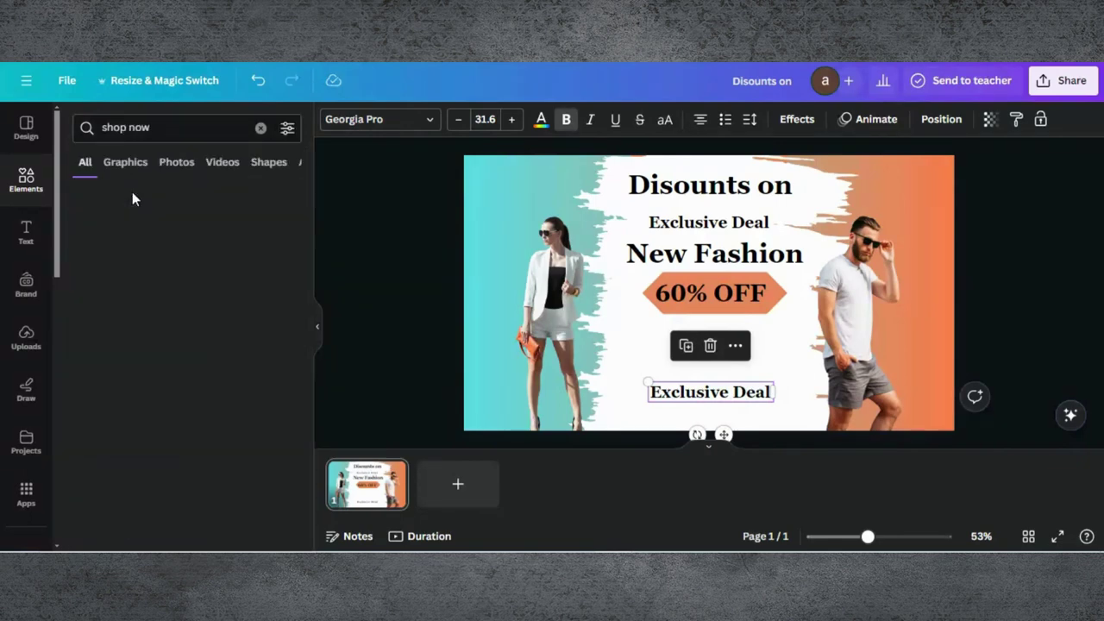
left_click(125, 161)
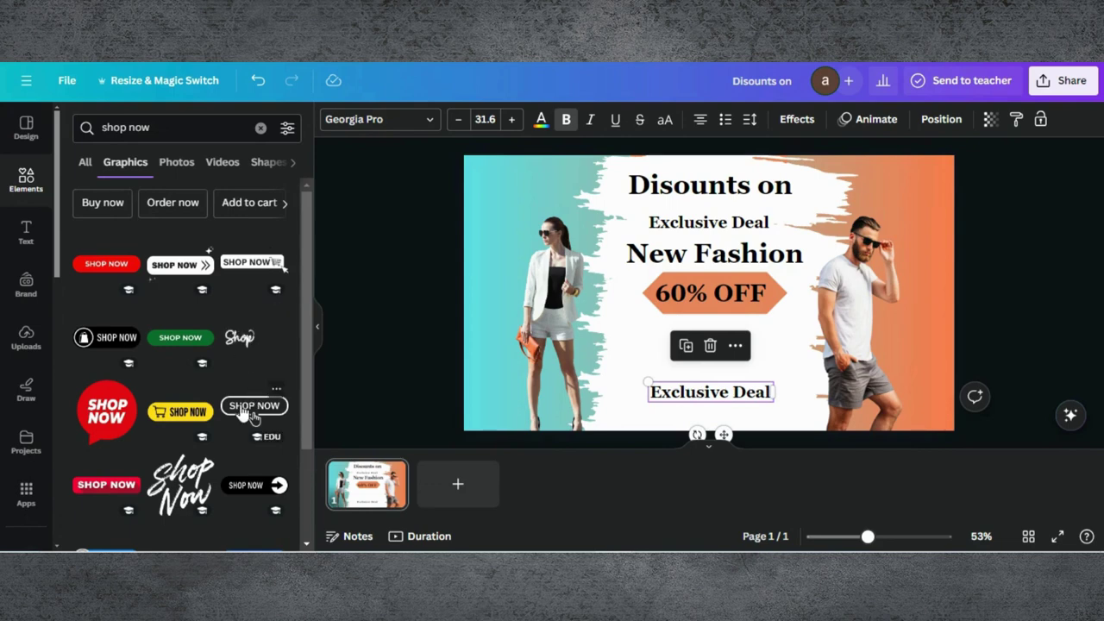
left_click(252, 409)
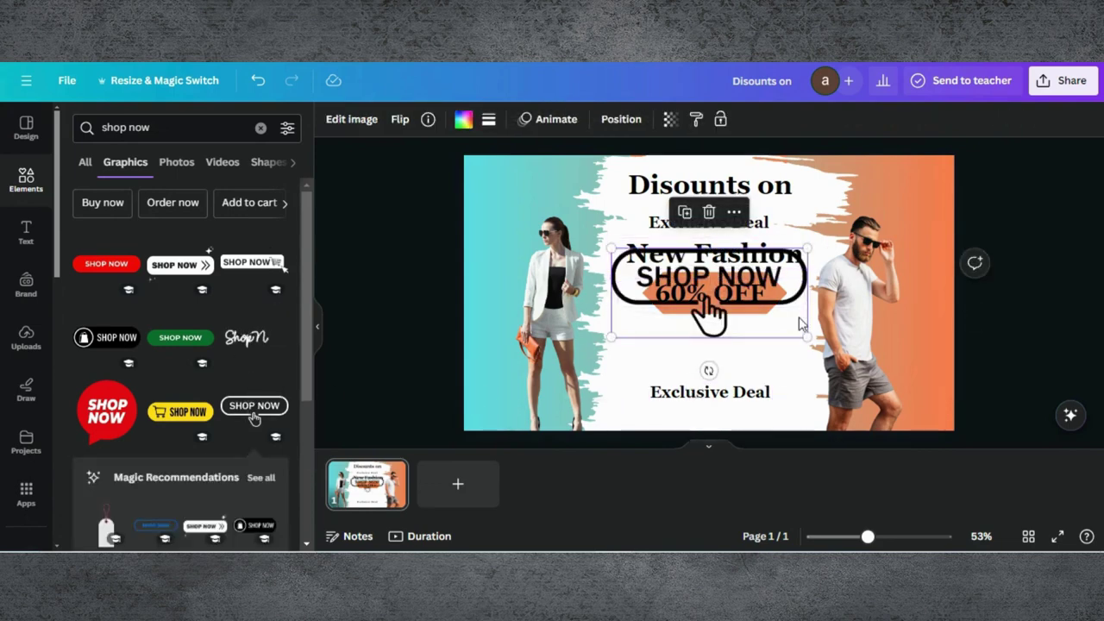
left_click_drag(801, 323, 801, 389)
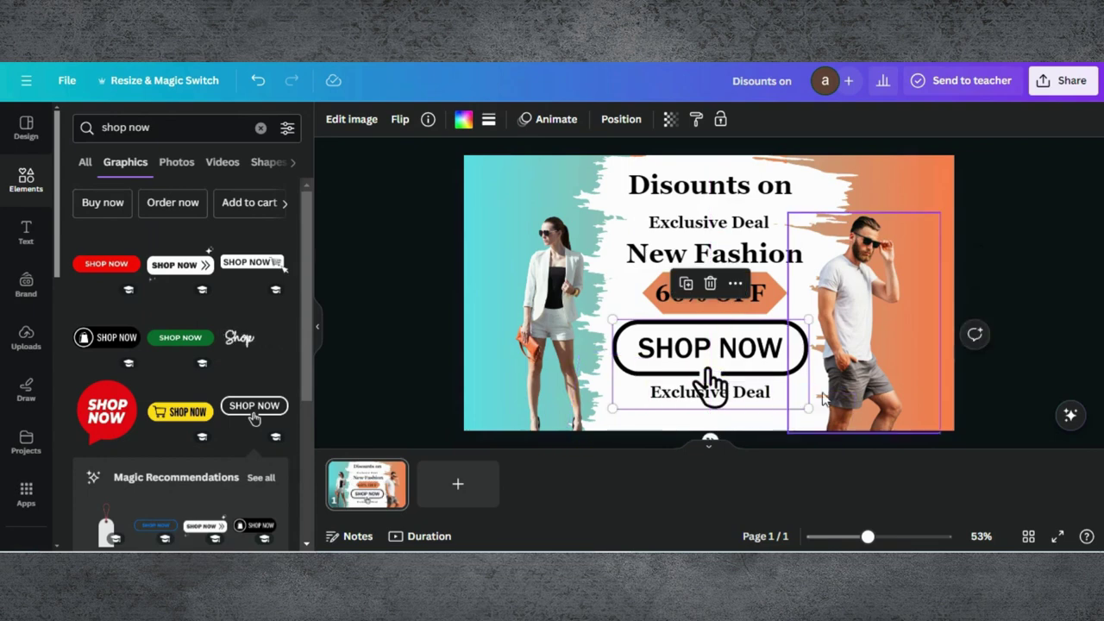
left_click(818, 421)
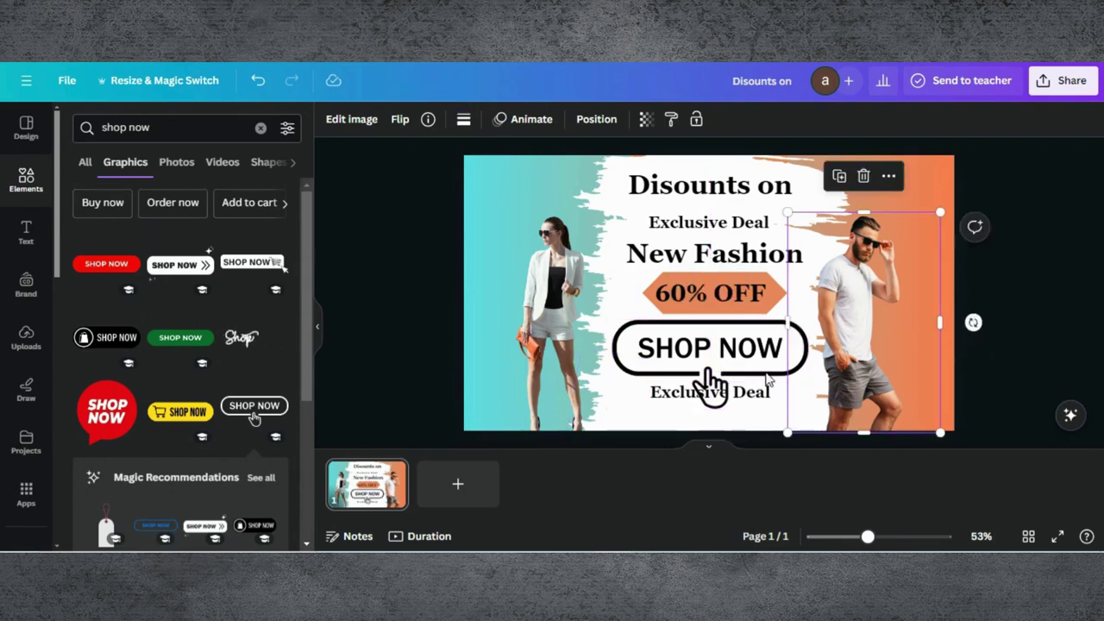
left_click(677, 401)
left_click_drag(678, 401, 677, 422)
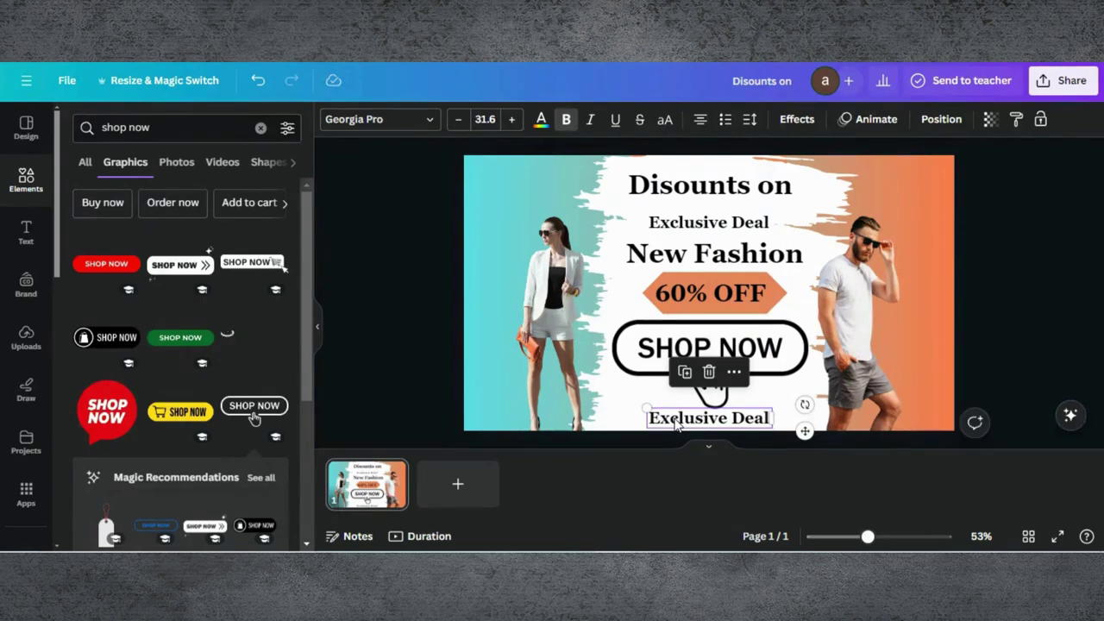
double_click(688, 421)
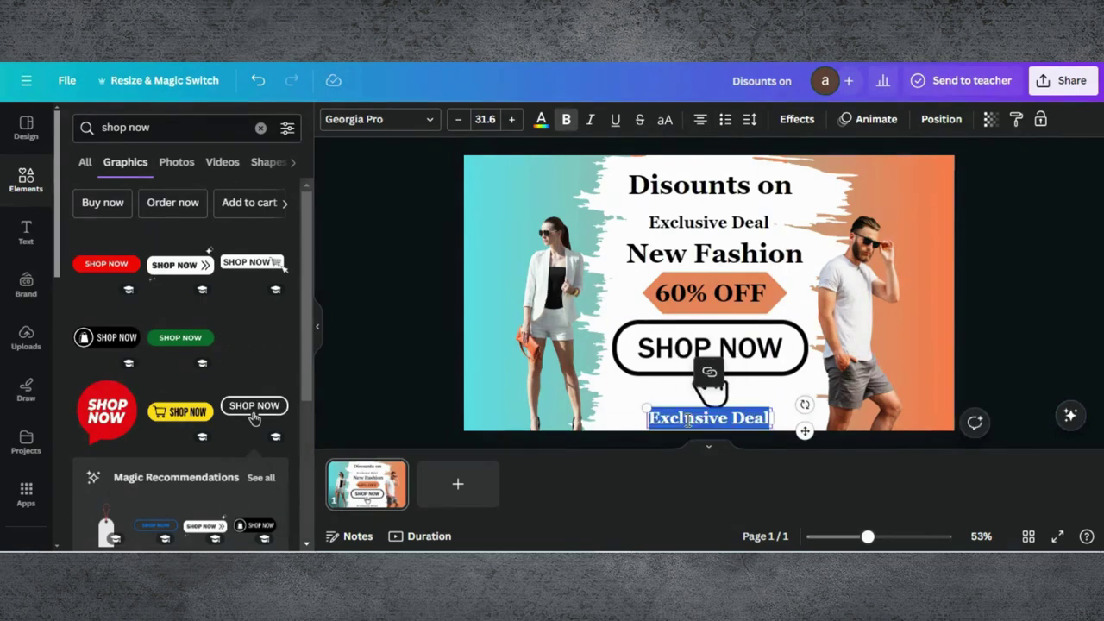
key("ctrl+v")
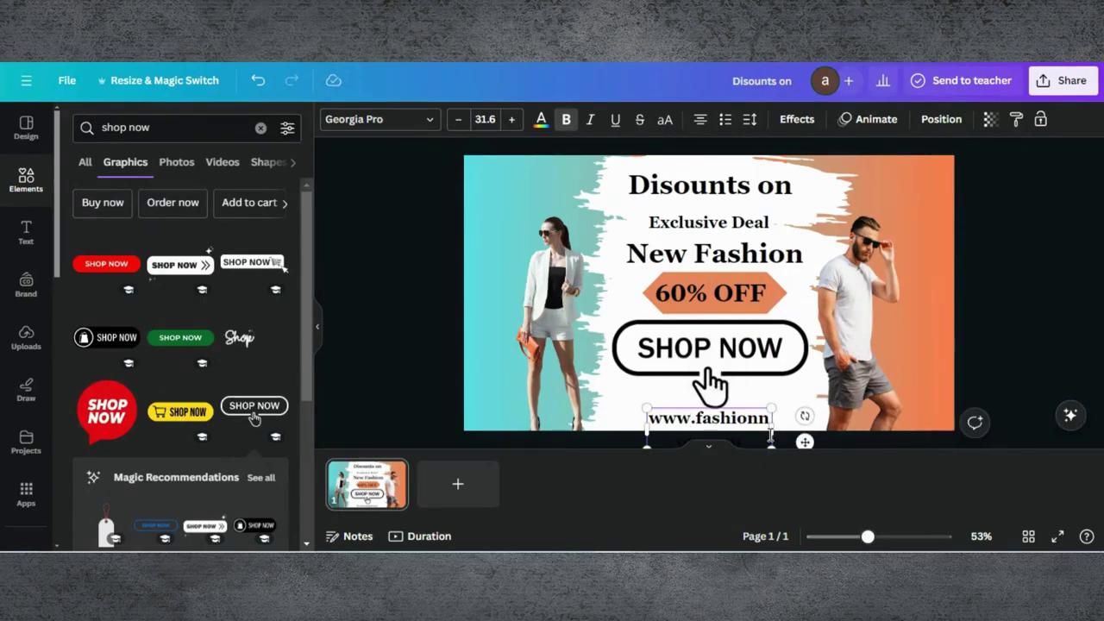
left_click_drag(772, 428, 835, 429)
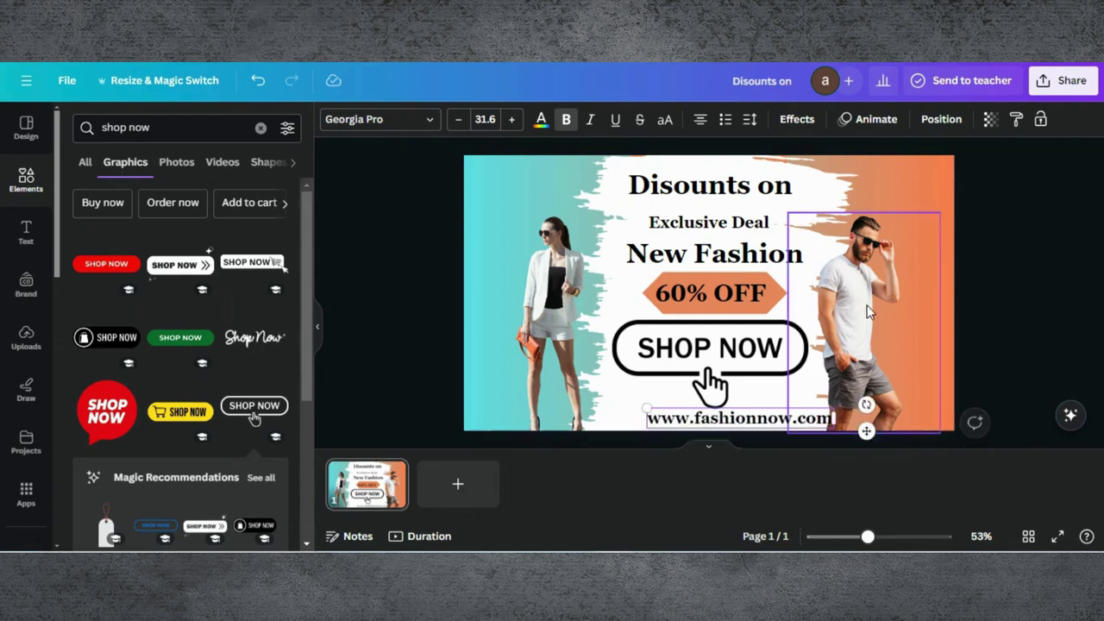
left_click_drag(873, 301, 880, 296)
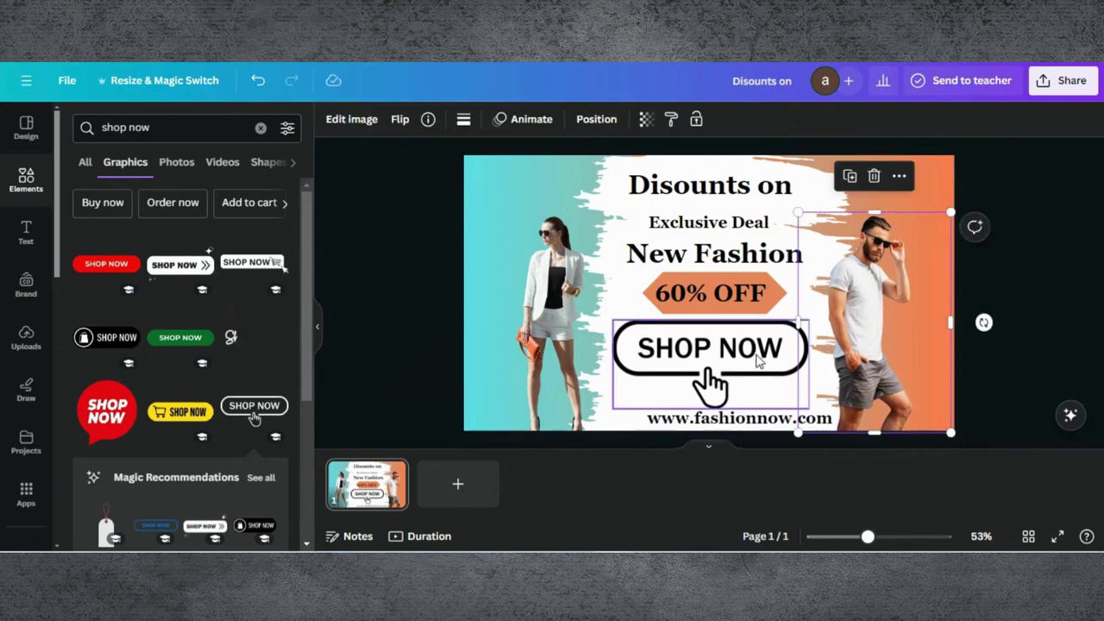
left_click(716, 420)
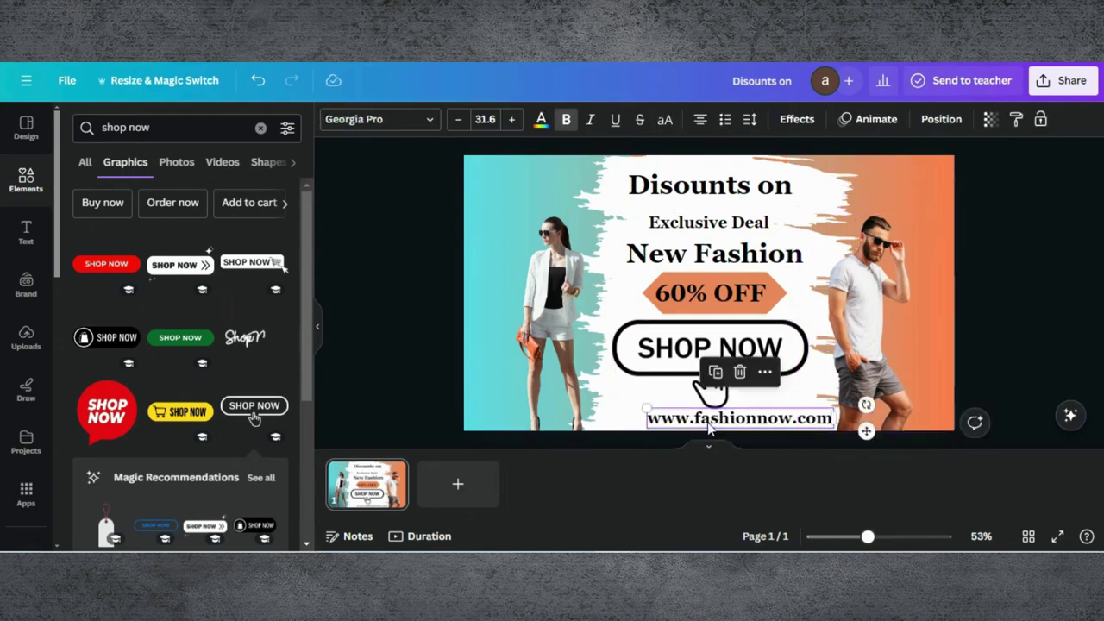
left_click_drag(716, 421, 688, 421)
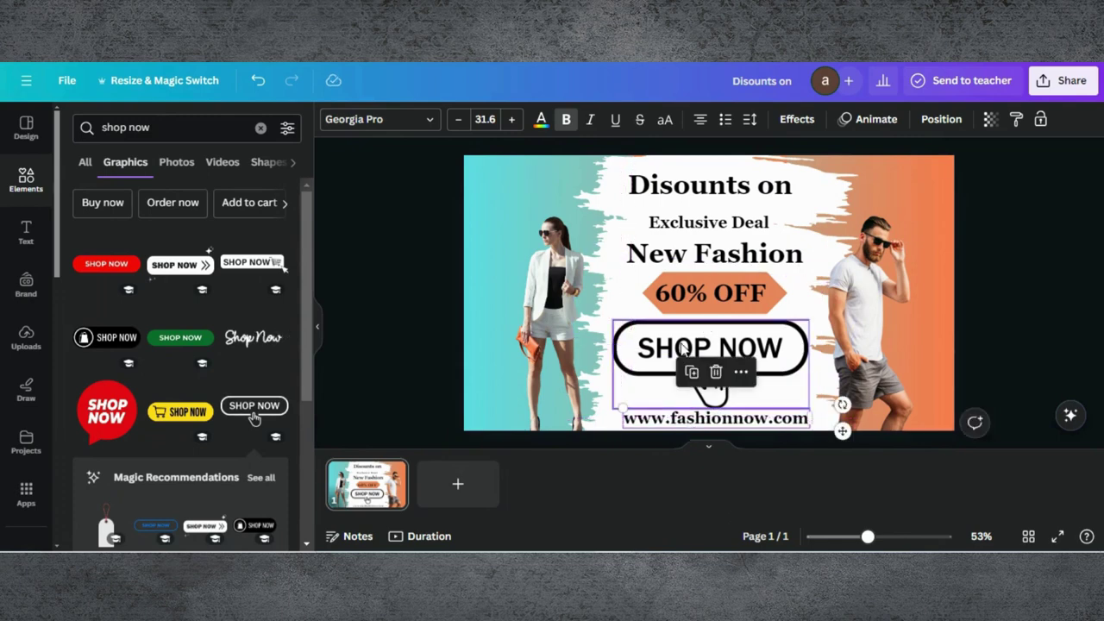
- Shrink the SHOP NOW graphic and centre it between the "60% OFF" banner and the web address
left_click(707, 380)
left_click_drag(614, 319, 681, 340)
left_click_drag(623, 321, 677, 349)
- Shrink the "Disounts on" heading to size 47.3 and recentre it above "Exclusive Deal"
left_click(679, 188)
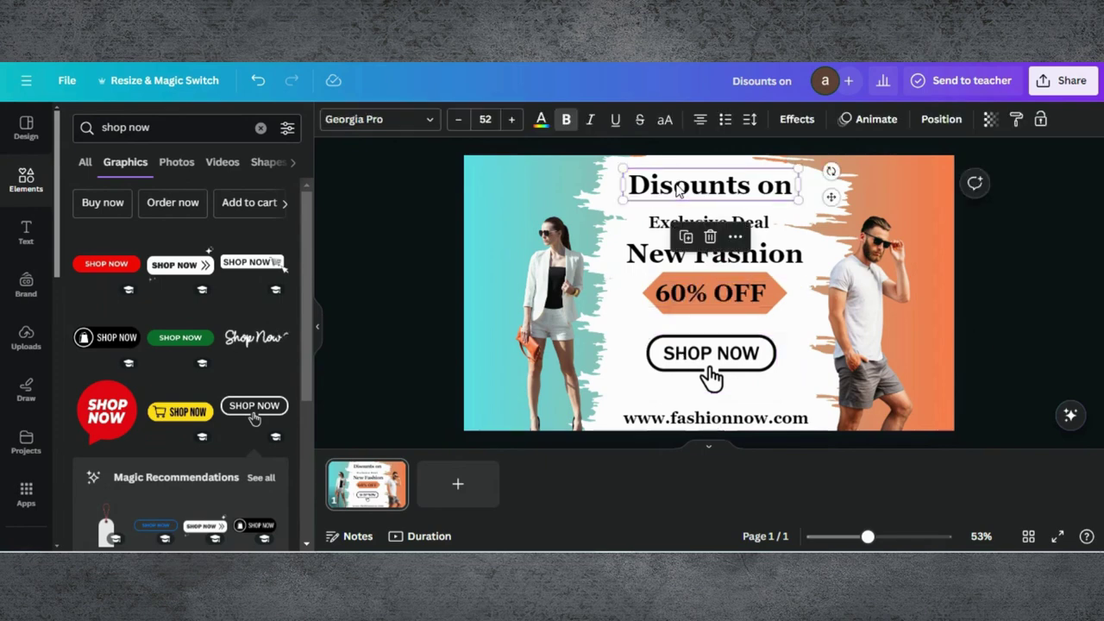
left_click_drag(799, 200, 781, 196)
left_click_drag(708, 192, 715, 191)
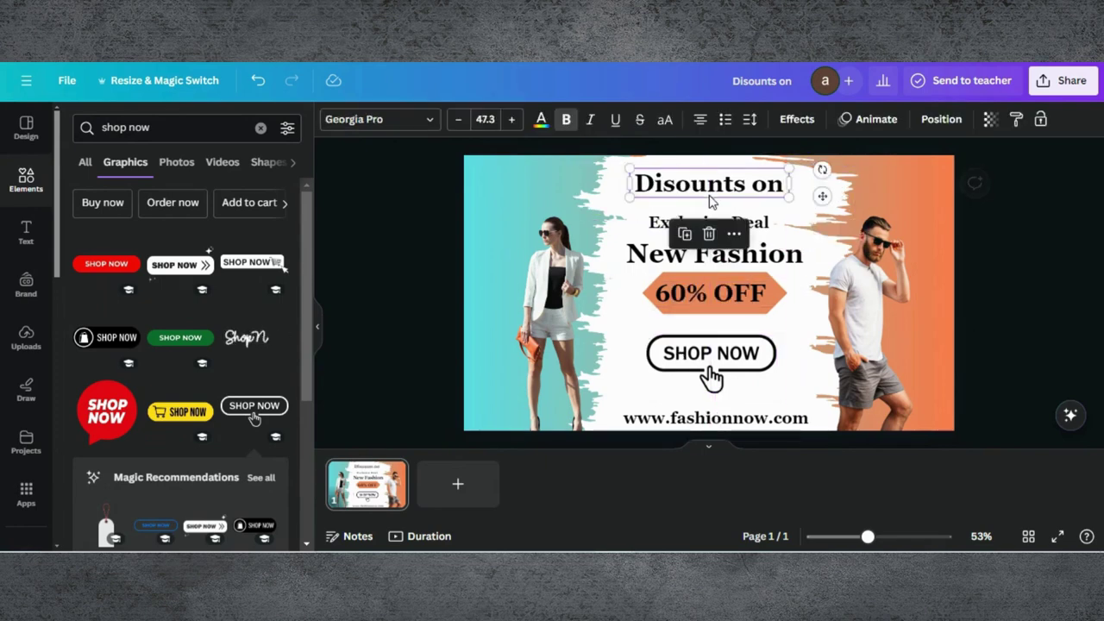
left_click(703, 181)
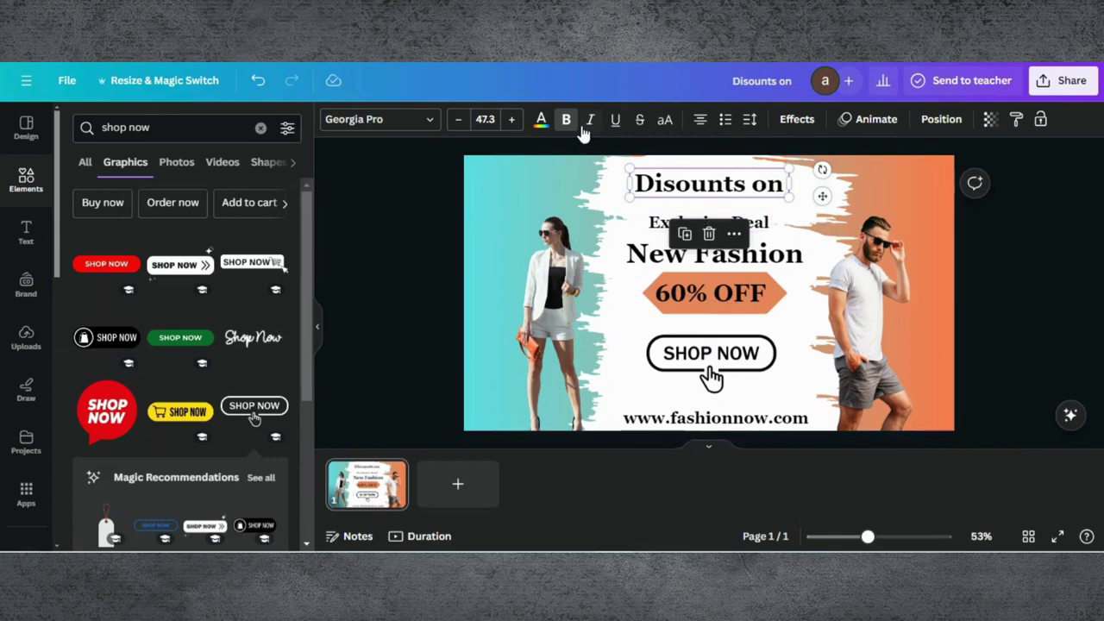
- Colour the "Disounts on" heading orange (#e8865c) and the "Exclusive Deal" text dark blue from the photo colours
left_click(540, 123)
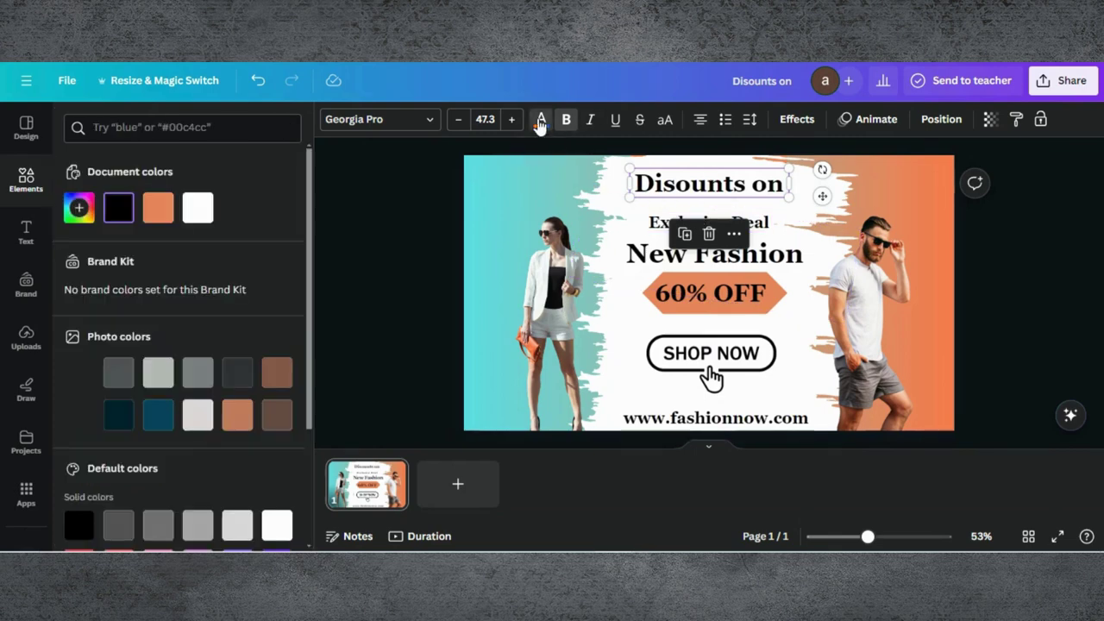
left_click(158, 212)
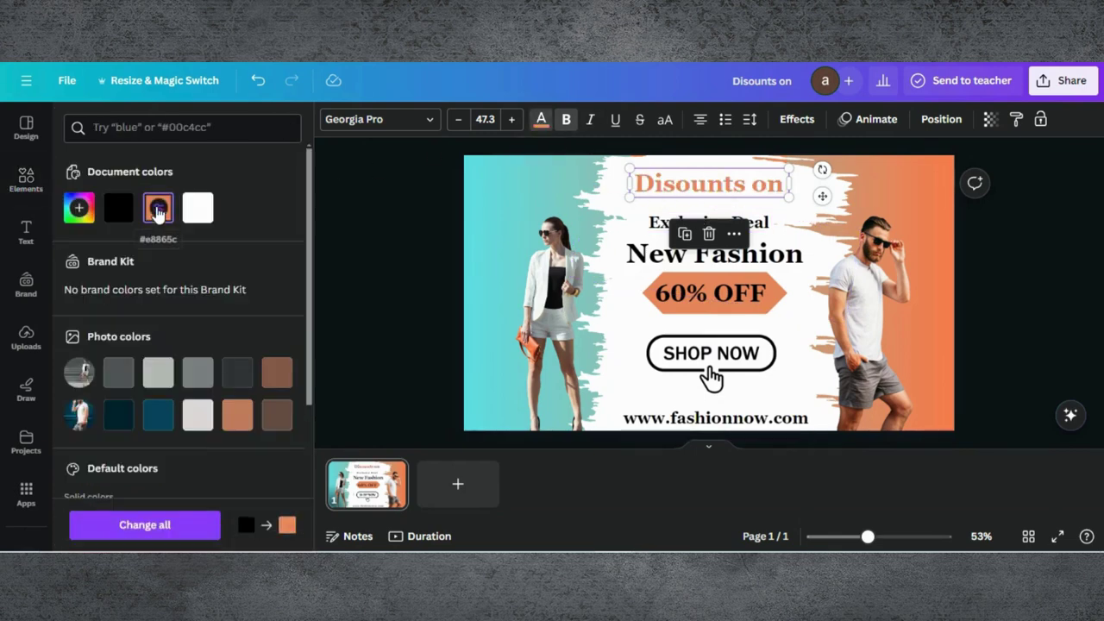
left_click(653, 226)
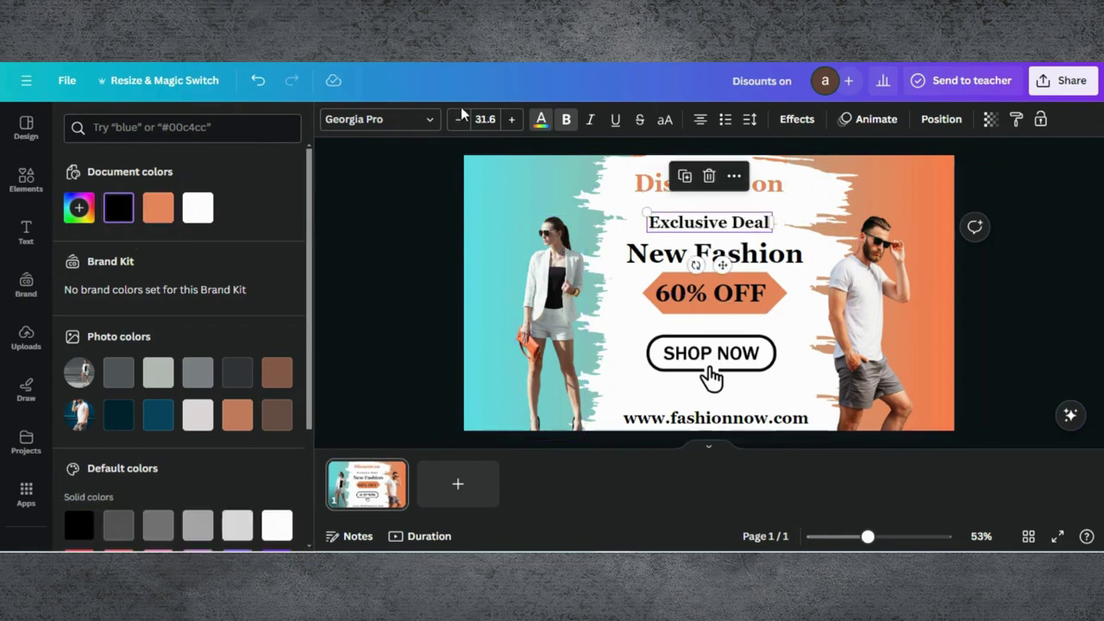
left_click(160, 418)
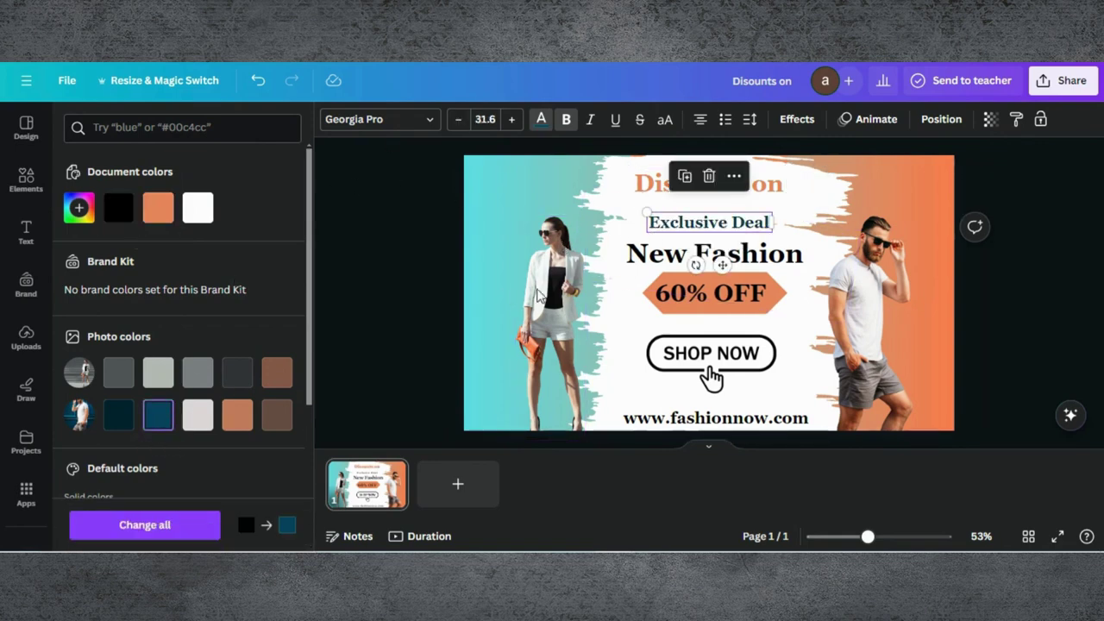
- Colour the "New Fashion" text very dark teal from the photo colours and set its font to Anton
left_click(669, 264)
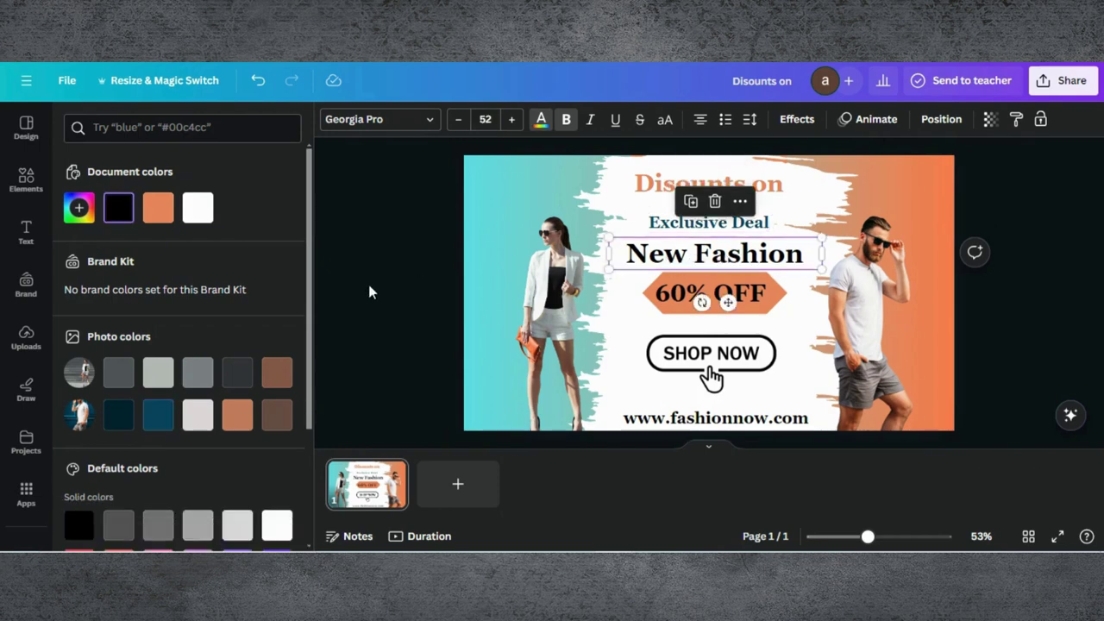
left_click(117, 417)
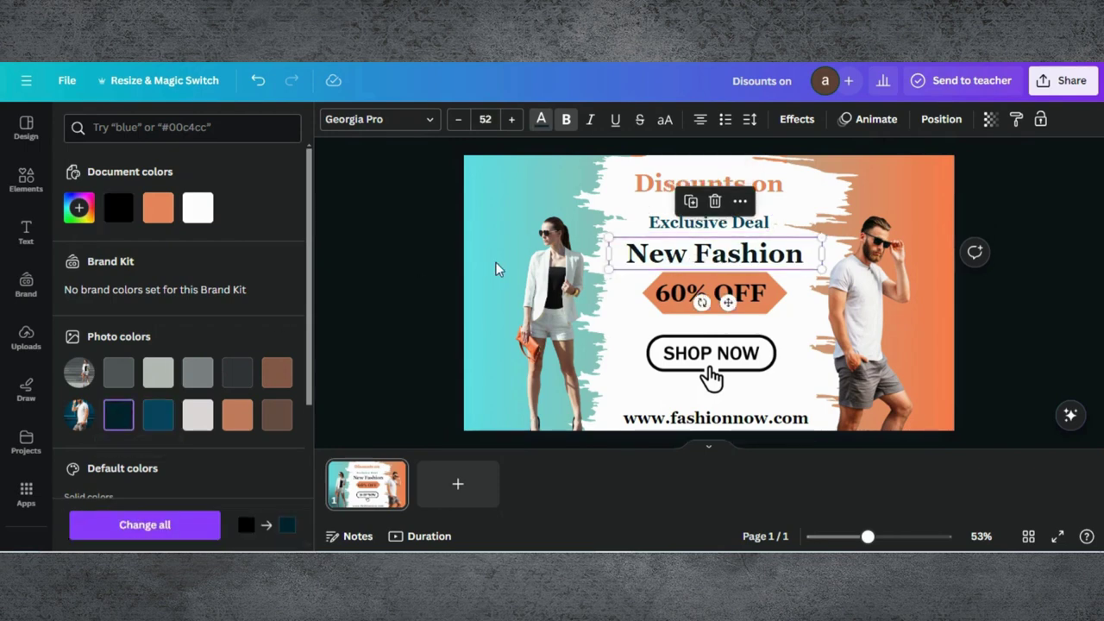
left_click(428, 130)
left_click(204, 155)
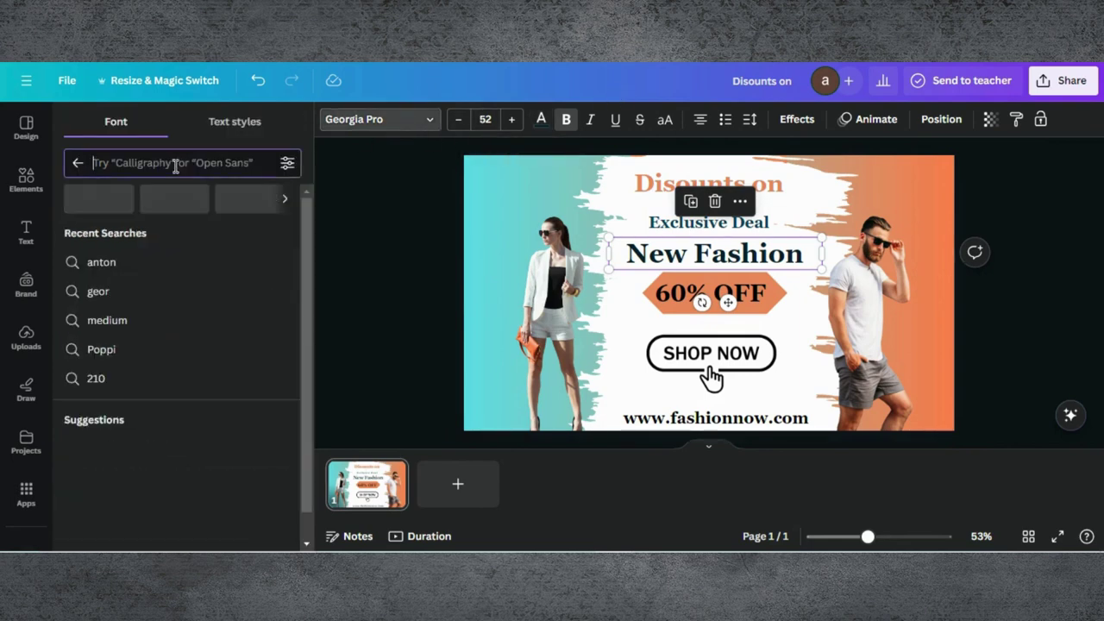
type("a")
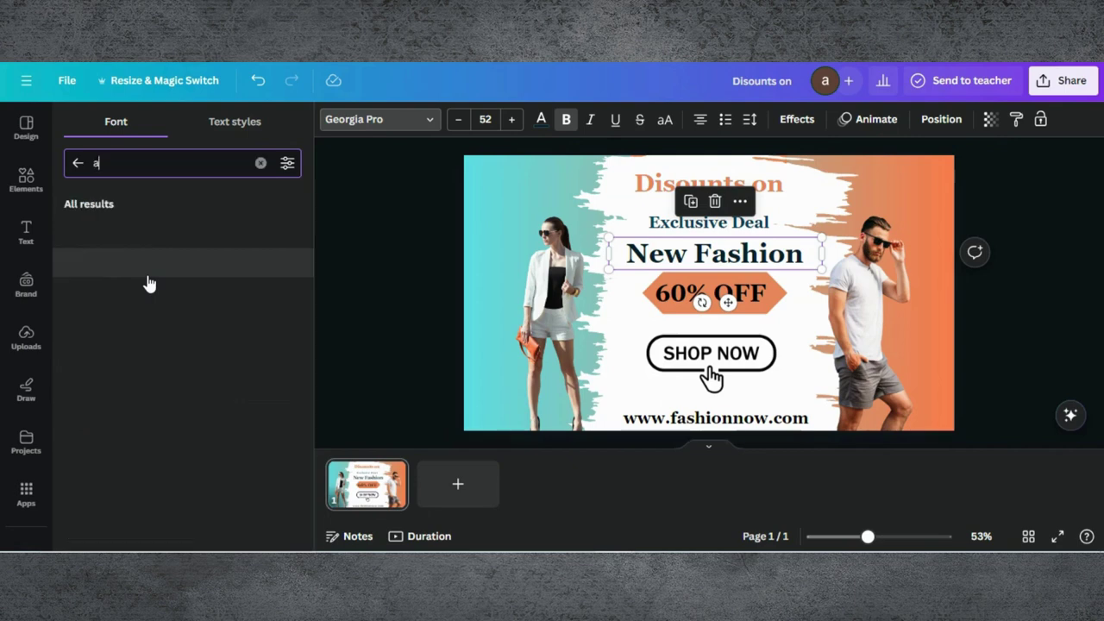
type("nton")
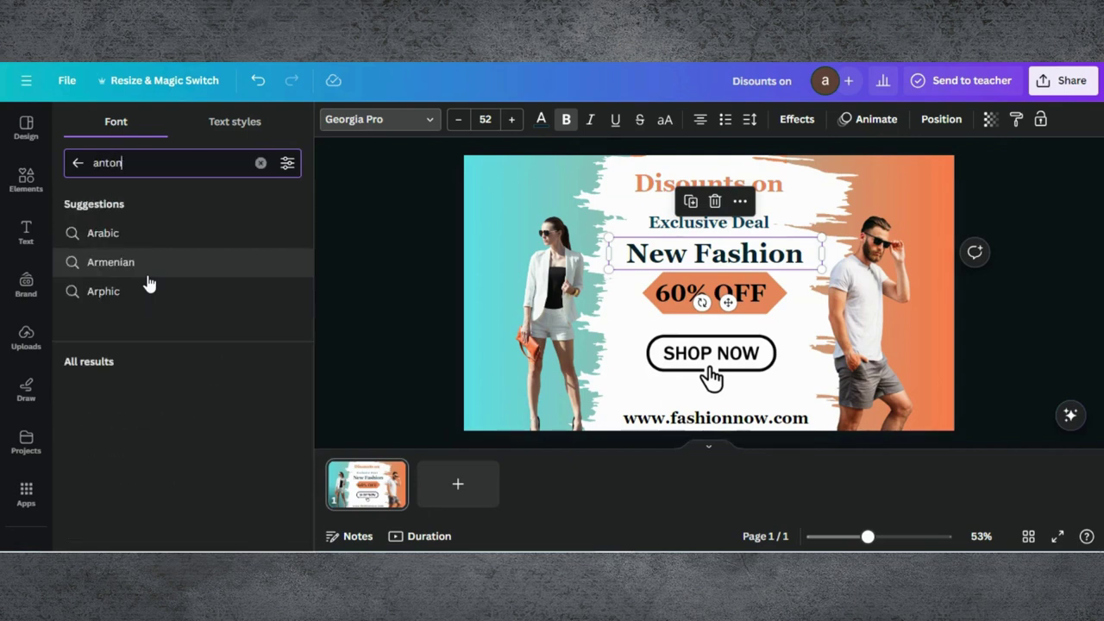
left_click(117, 245)
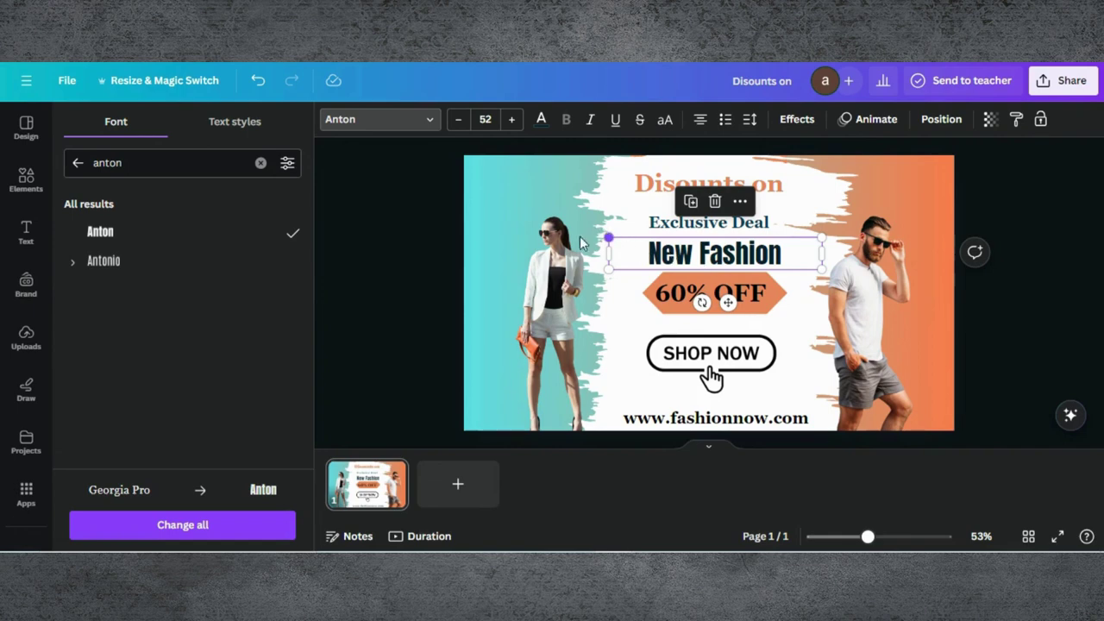
- Enlarge "New Fashion" to size 70.8 and centre it with the two lines above, shifting those slightly towards the man
left_click_drag(580, 245, 635, 225)
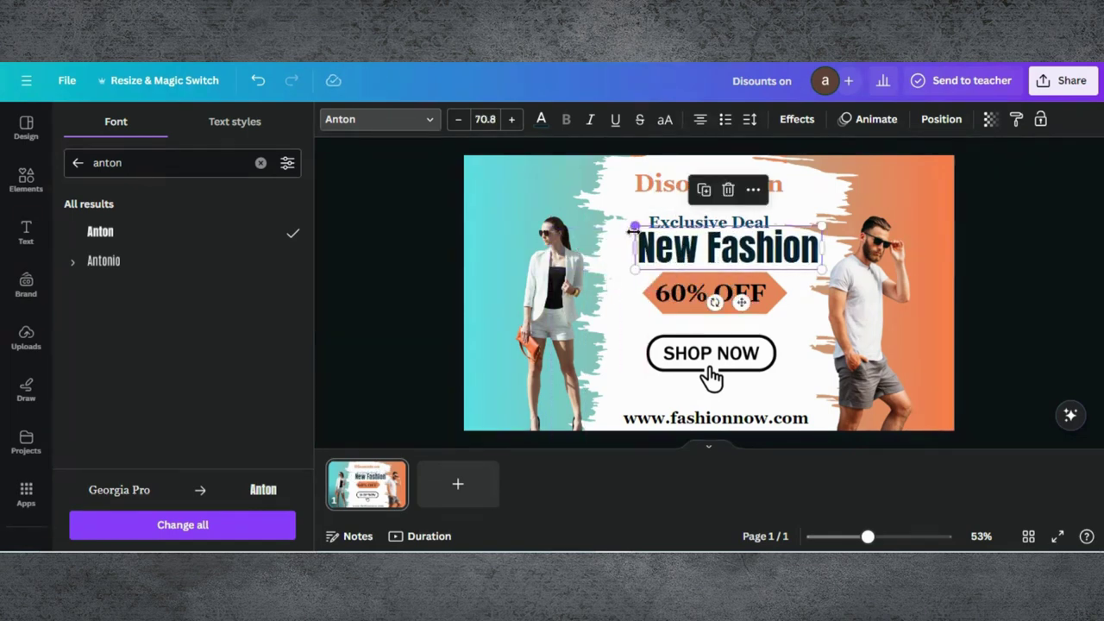
left_click_drag(694, 248, 680, 247)
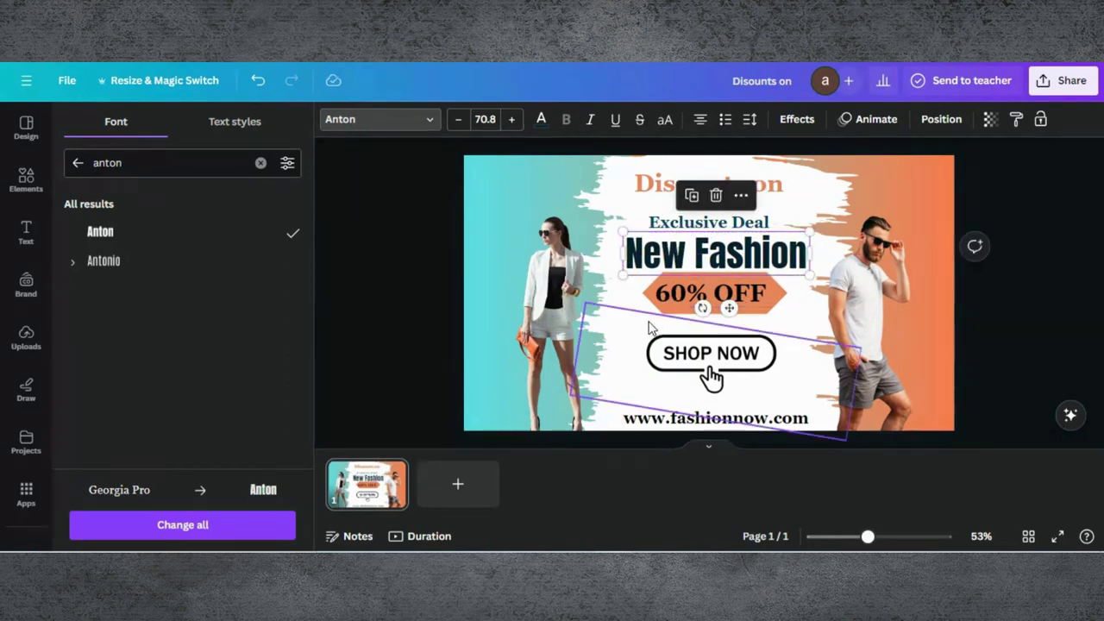
left_click_drag(702, 222, 707, 191)
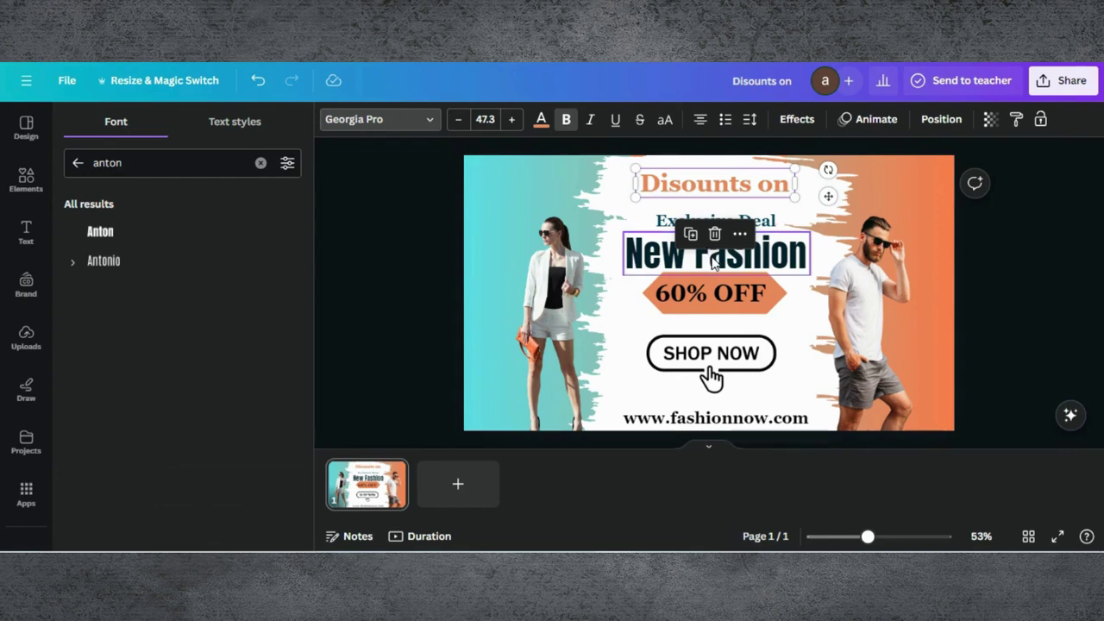
- Lower the orange banner slightly with its "60% OFF" text centred inside it, and colour that text white
mouse_move(681, 295)
left_mouse_down()
mouse_move(686, 283)
mouse_move(689, 296)
left_mouse_up()
left_click(688, 281)
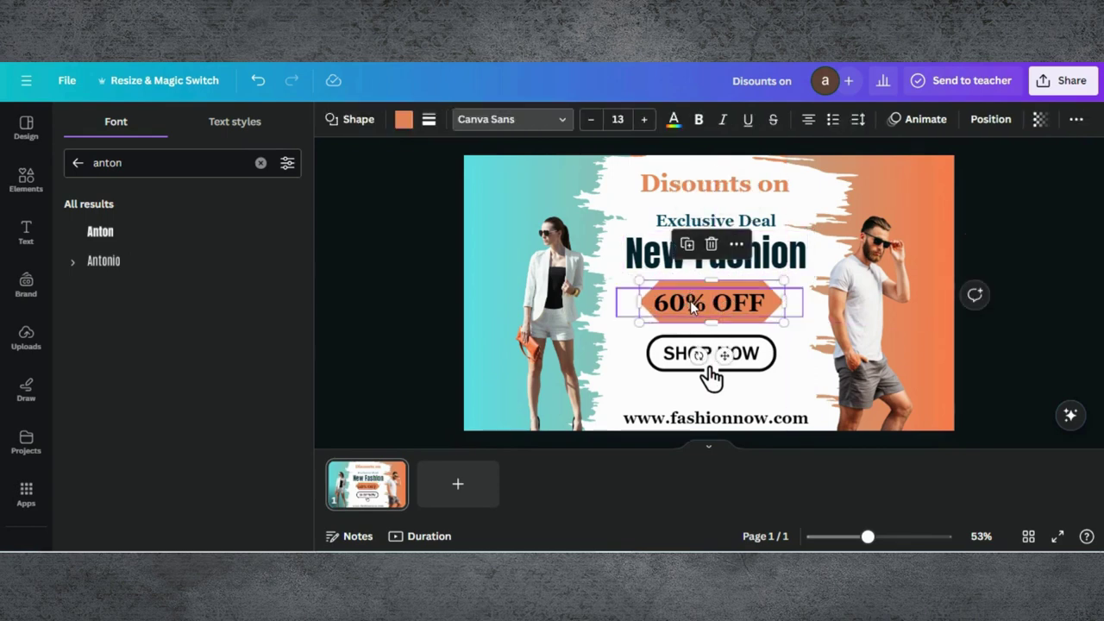
left_click(689, 311)
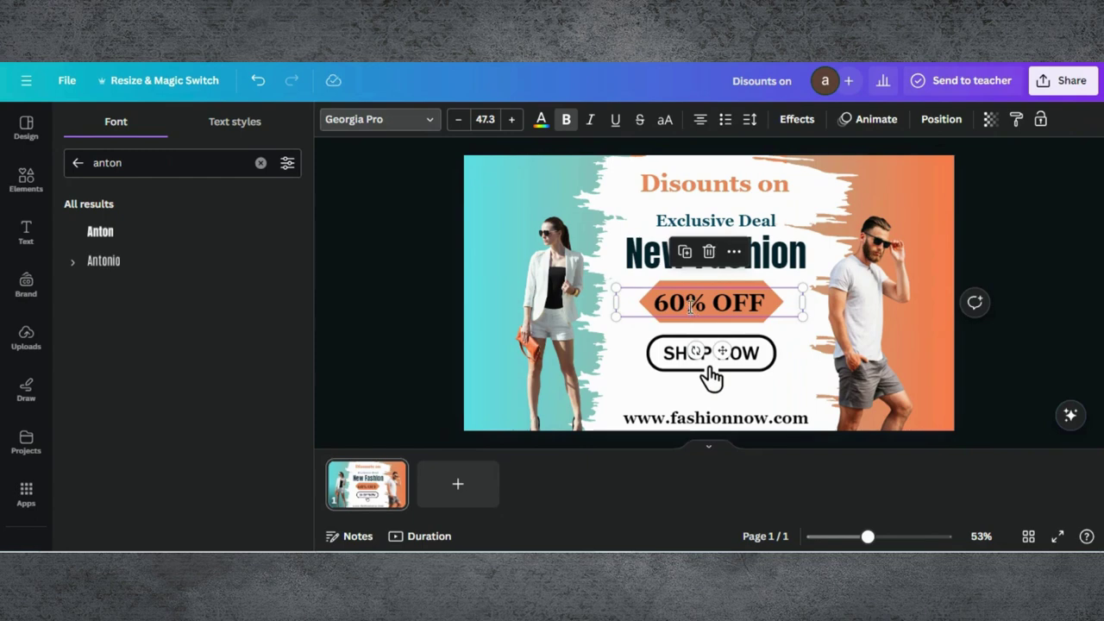
left_click(26, 179)
left_click(692, 304)
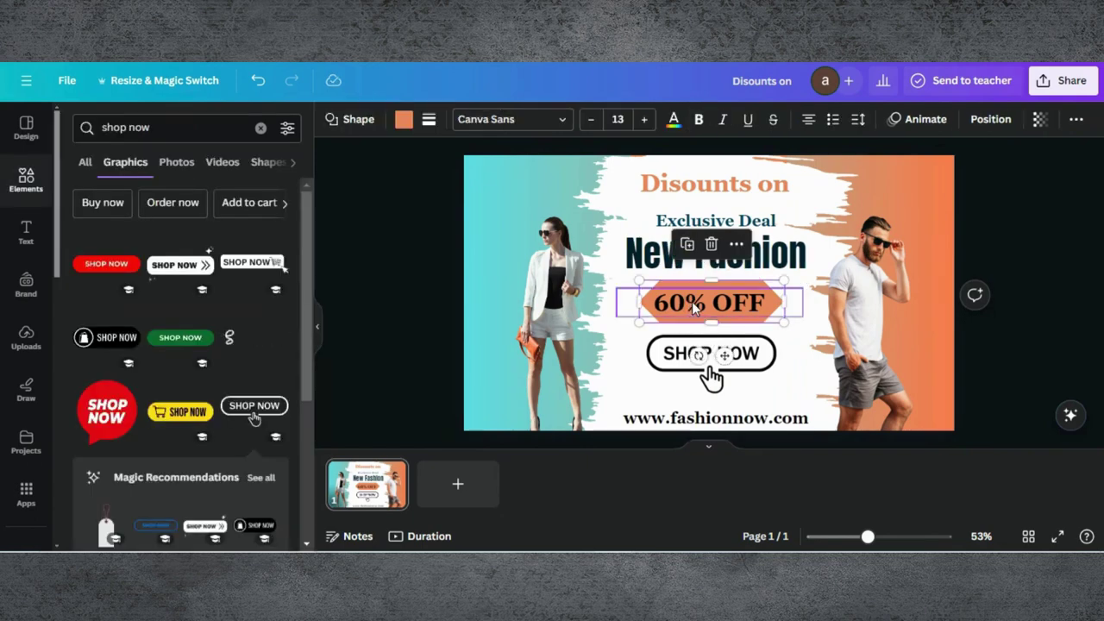
left_click_drag(693, 302, 695, 302)
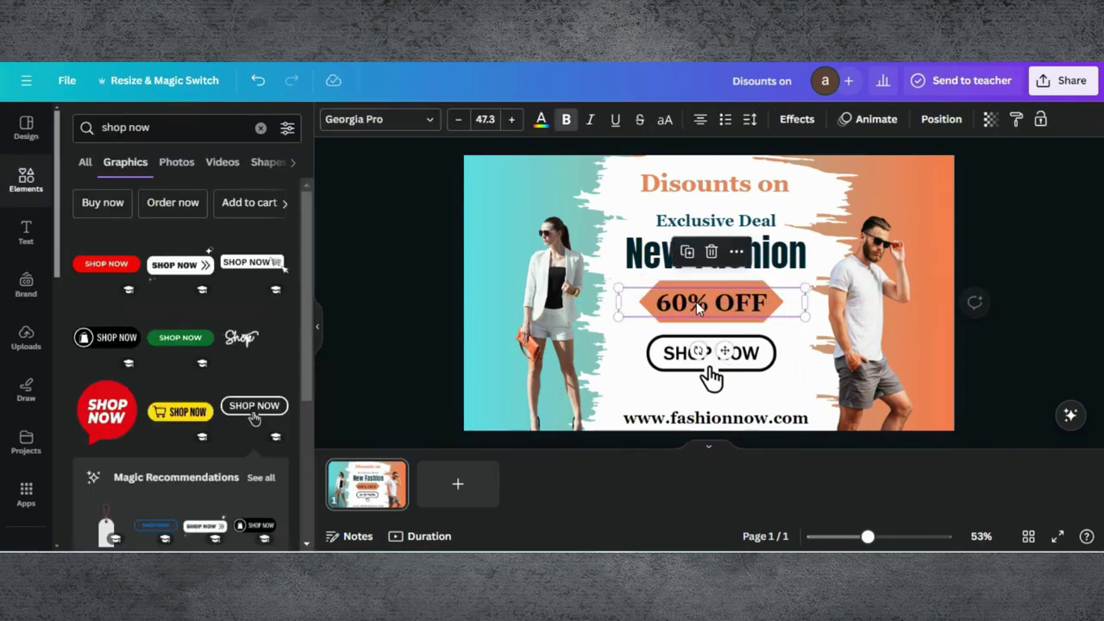
left_click(541, 120)
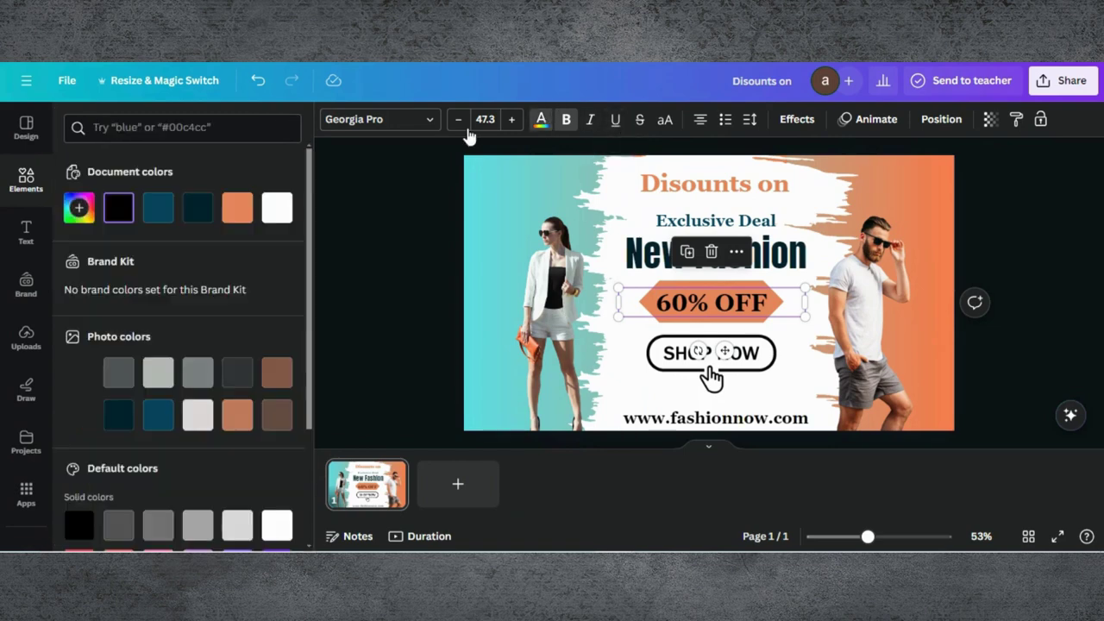
left_click(276, 207)
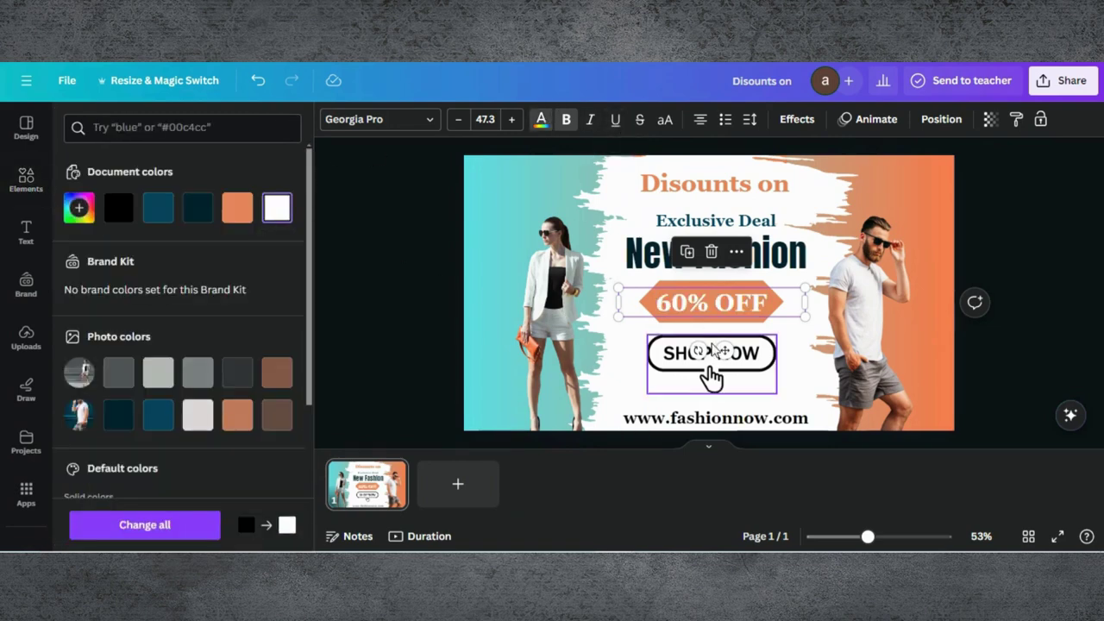
- Recolour the SHOP NOW graphic turquoise (#65DADD), sampled from the background behind the woman
left_click(712, 378)
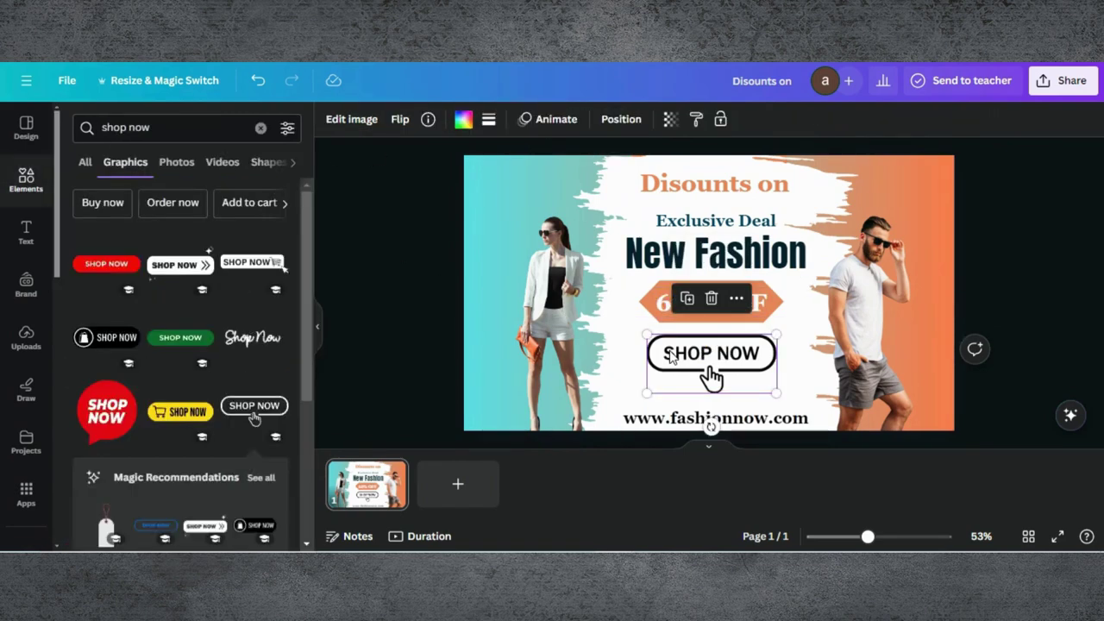
left_click(463, 119)
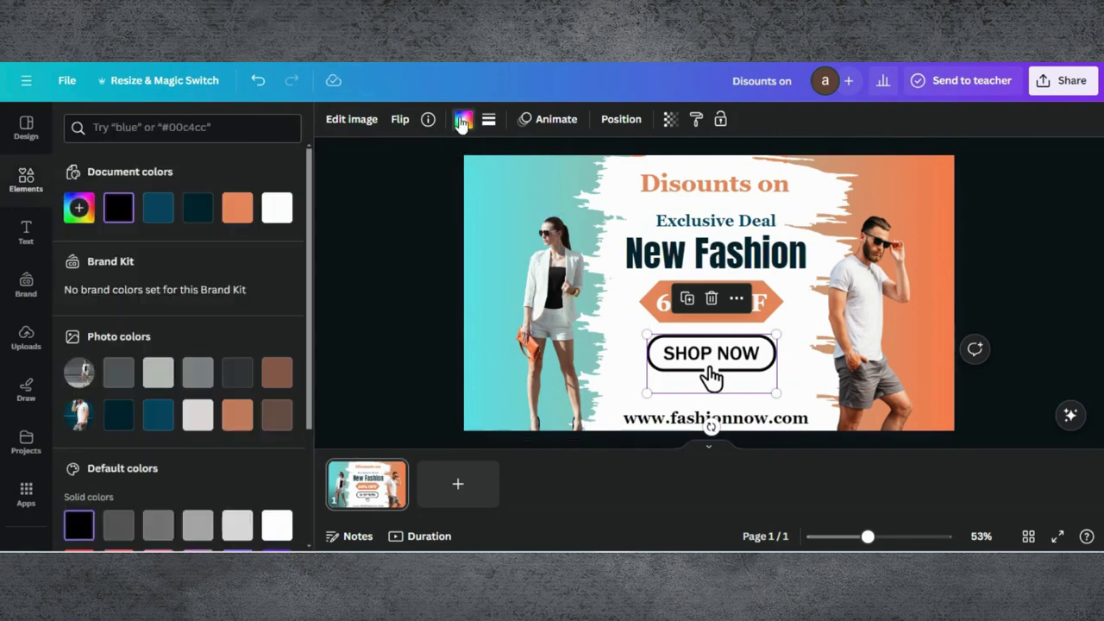
left_click(79, 208)
left_click(265, 360)
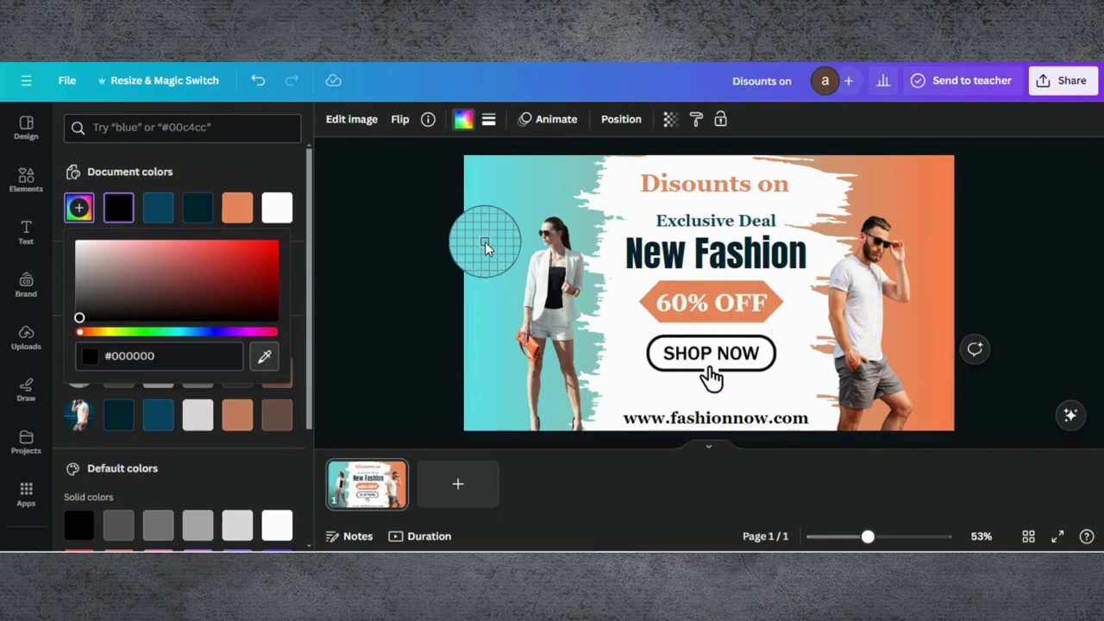
left_click(488, 245)
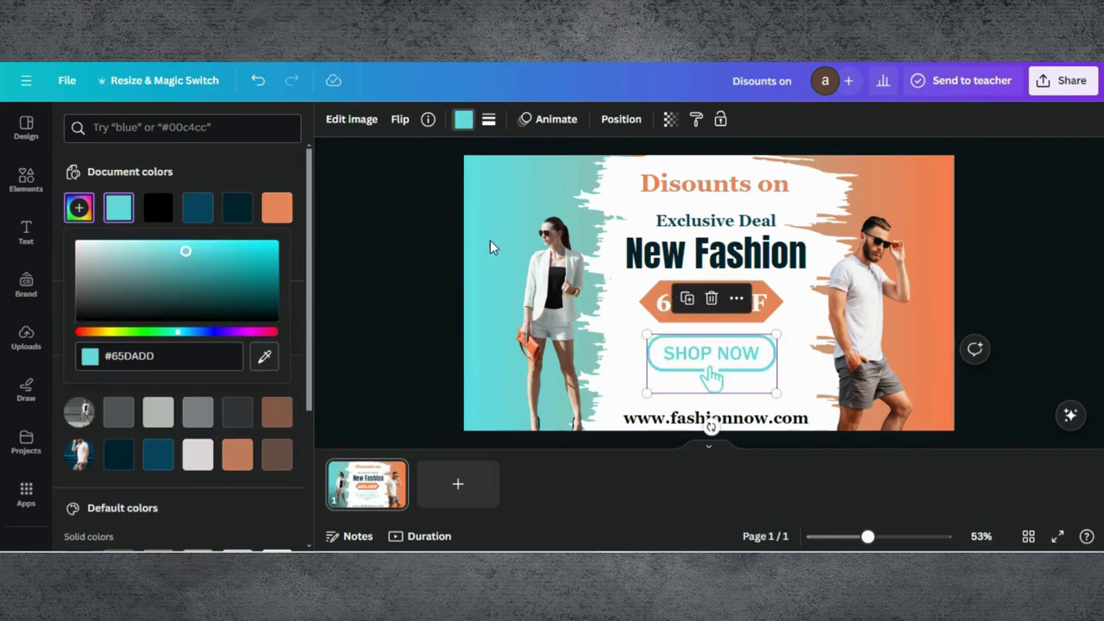
left_click(739, 420)
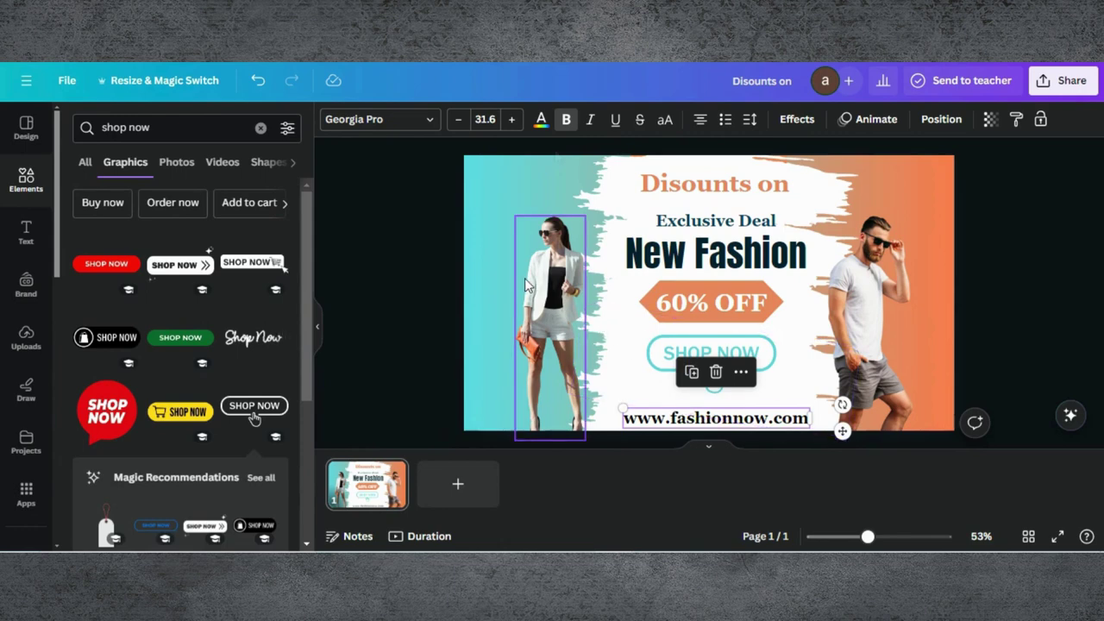
left_click(593, 125)
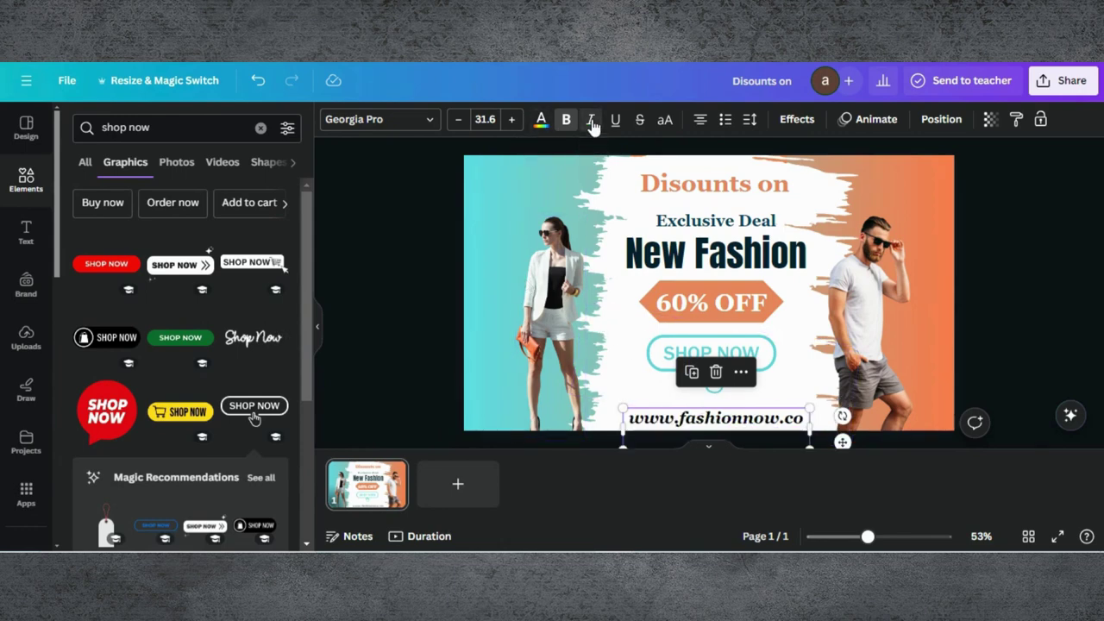
left_click(846, 202)
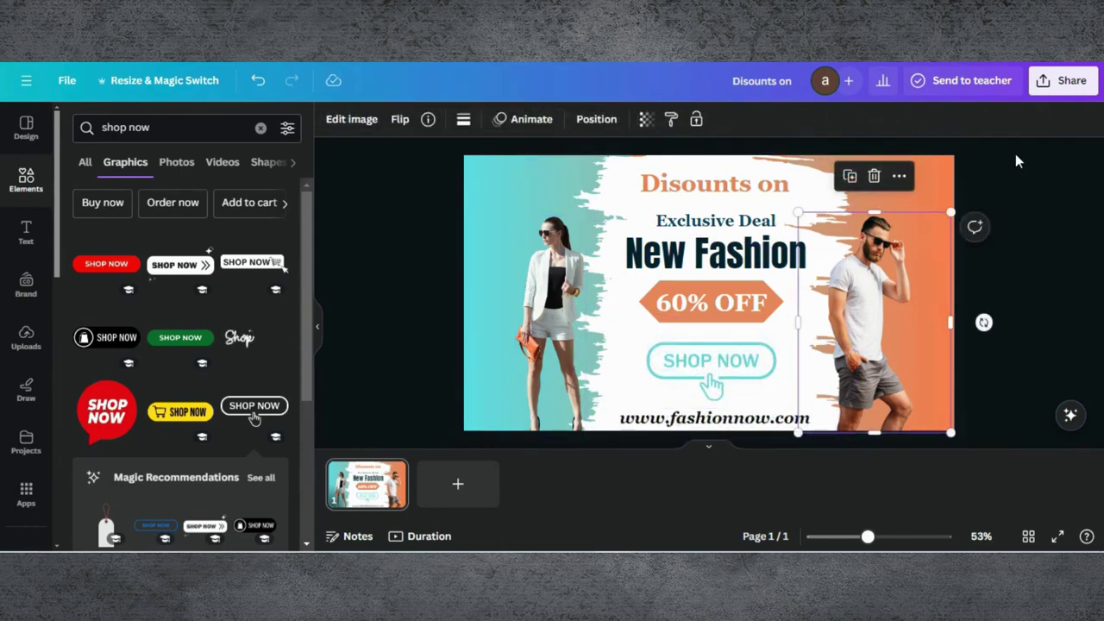
- Download the finished design as a PNG at 1,280 × 720 px
left_click(1082, 90)
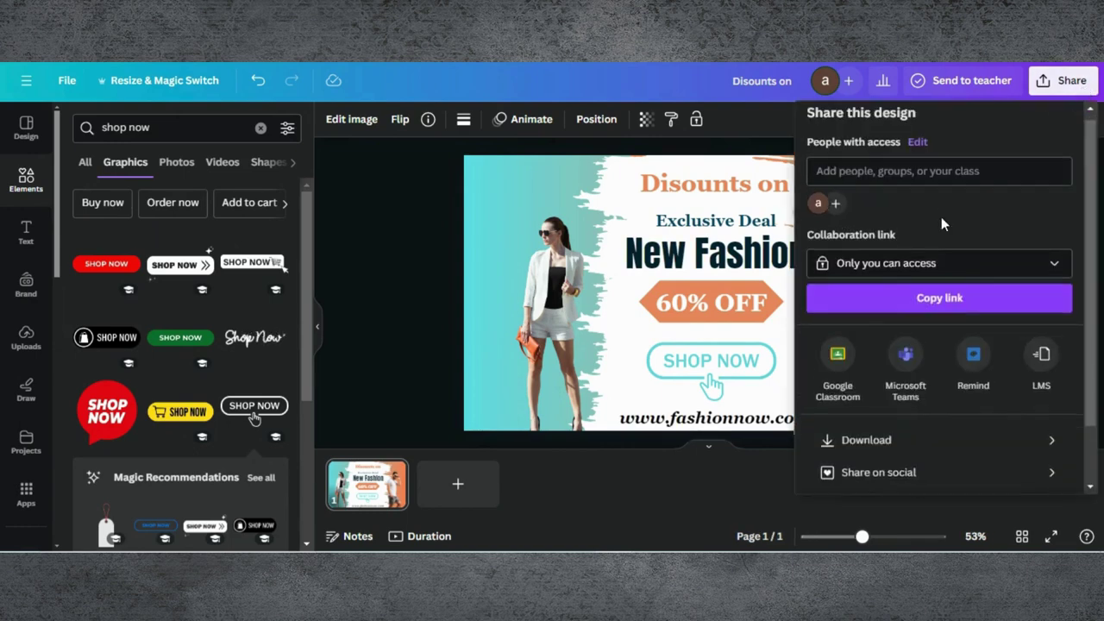
scroll(932, 242, "down", 2)
left_click(889, 371)
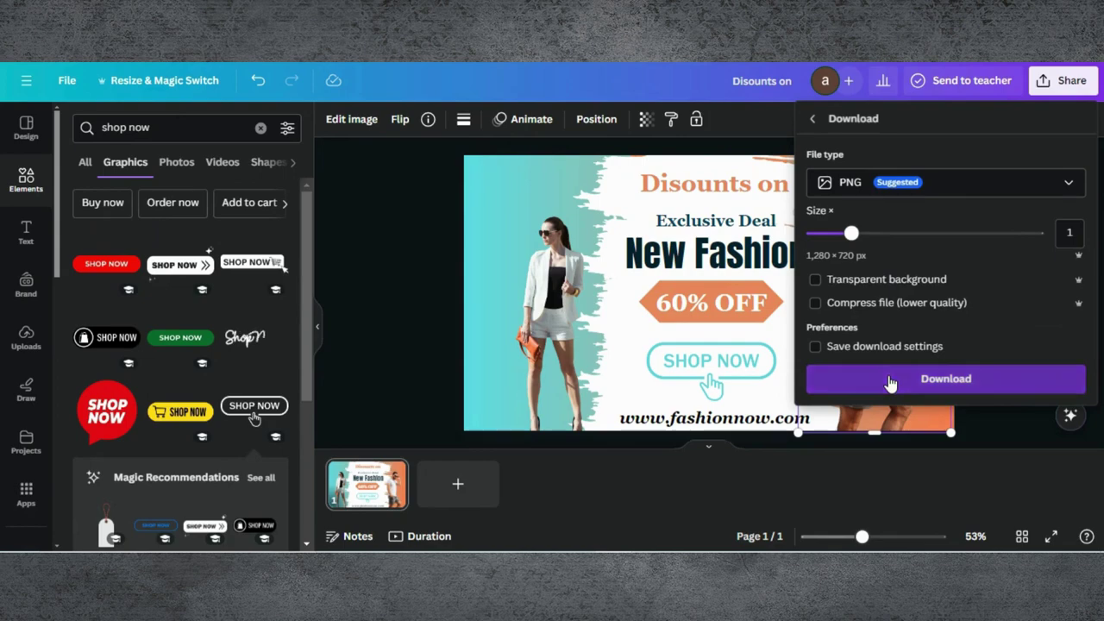
left_click(890, 380)
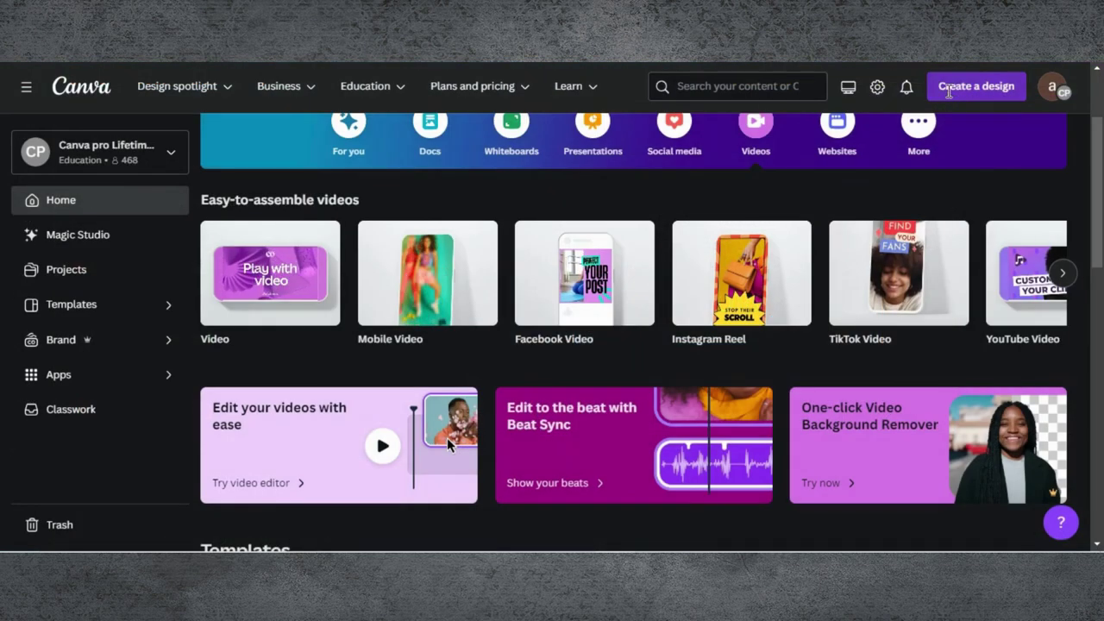
- Create a new blank custom-size design of 1080 × 1080 px
left_click(794, 87)
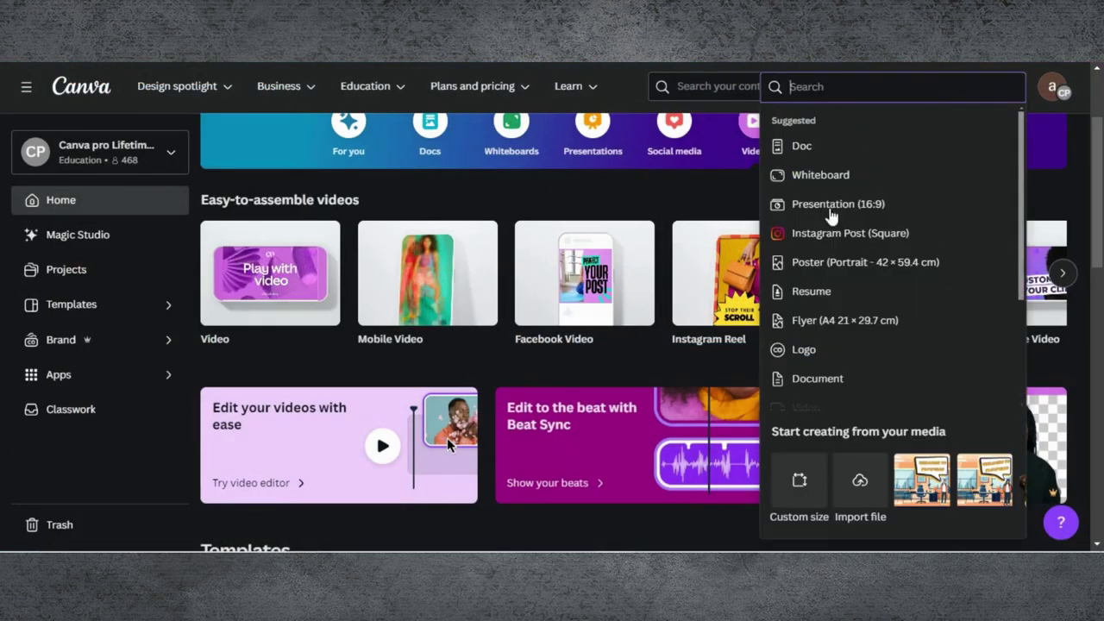
left_click(800, 479)
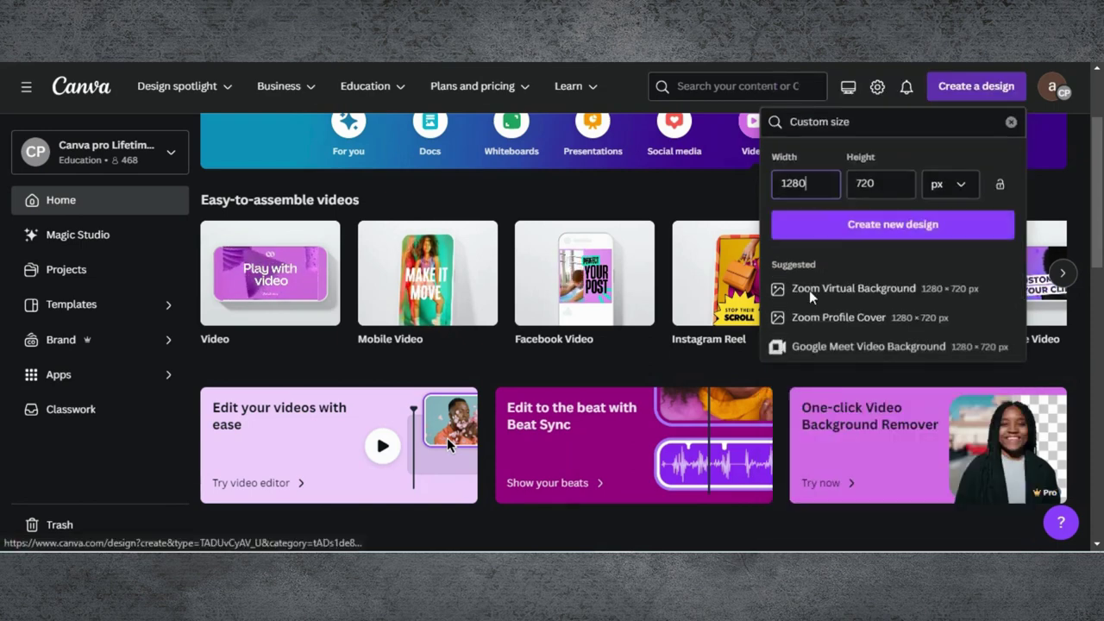
double_click(821, 185)
type("1280")
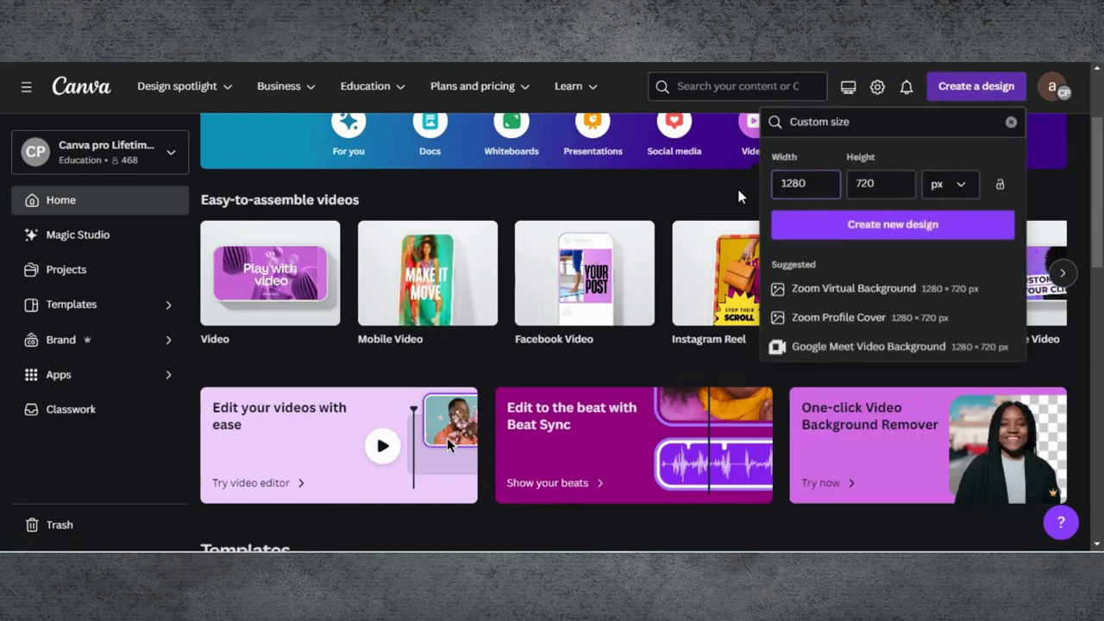
key("BackSpace")
key("BackSpace")
key("BackSpace")
key("BackSpace")
type("1080")
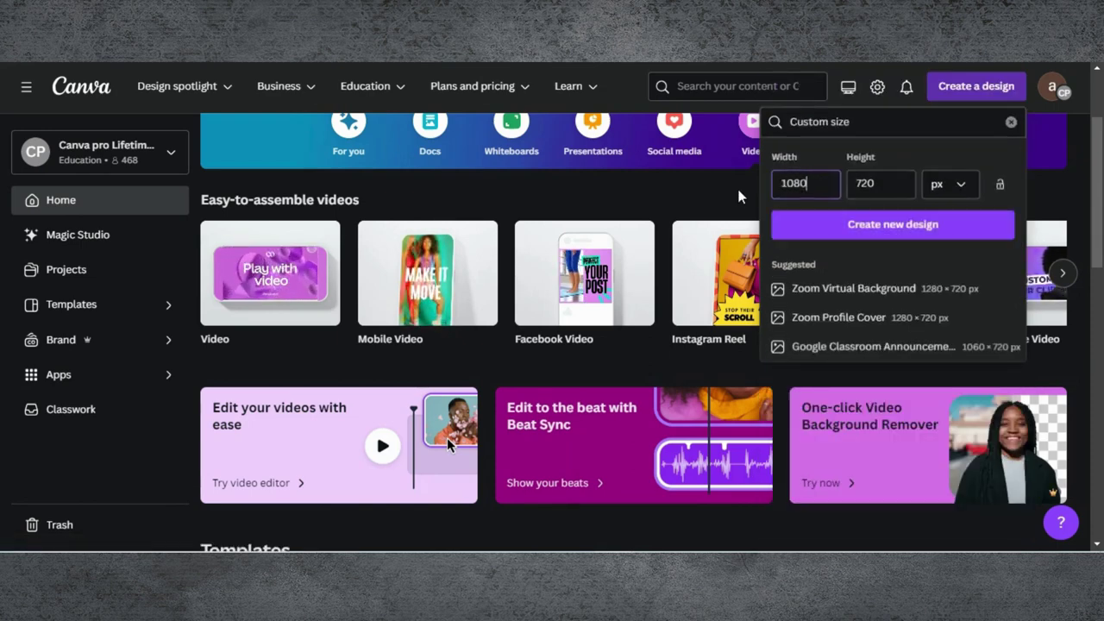
key("Tab")
key("BackSpace")
type("108")
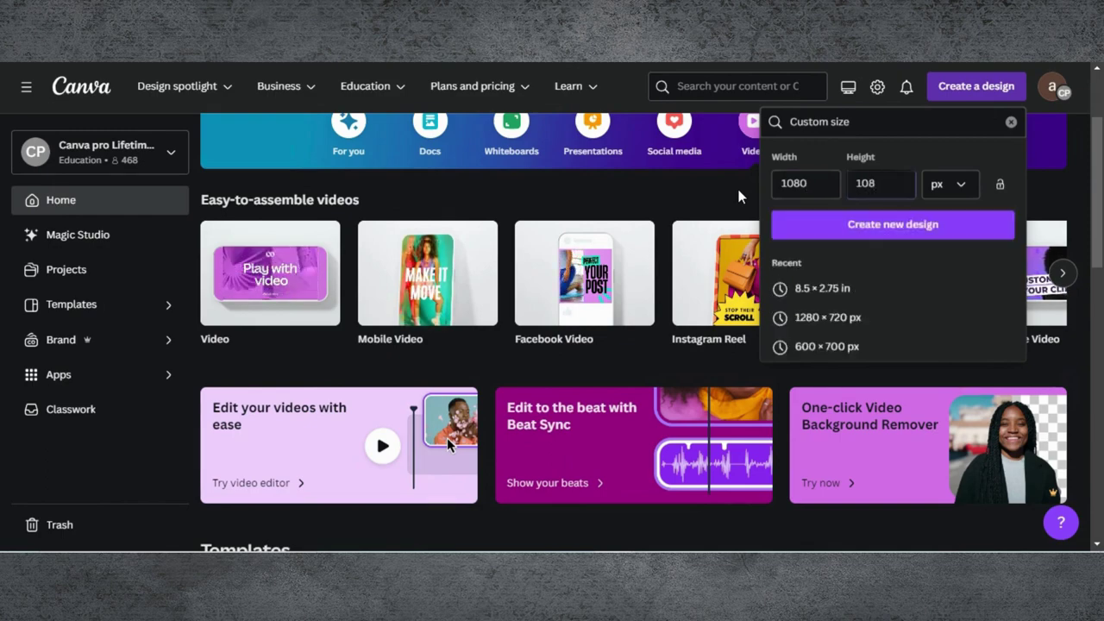
type("0")
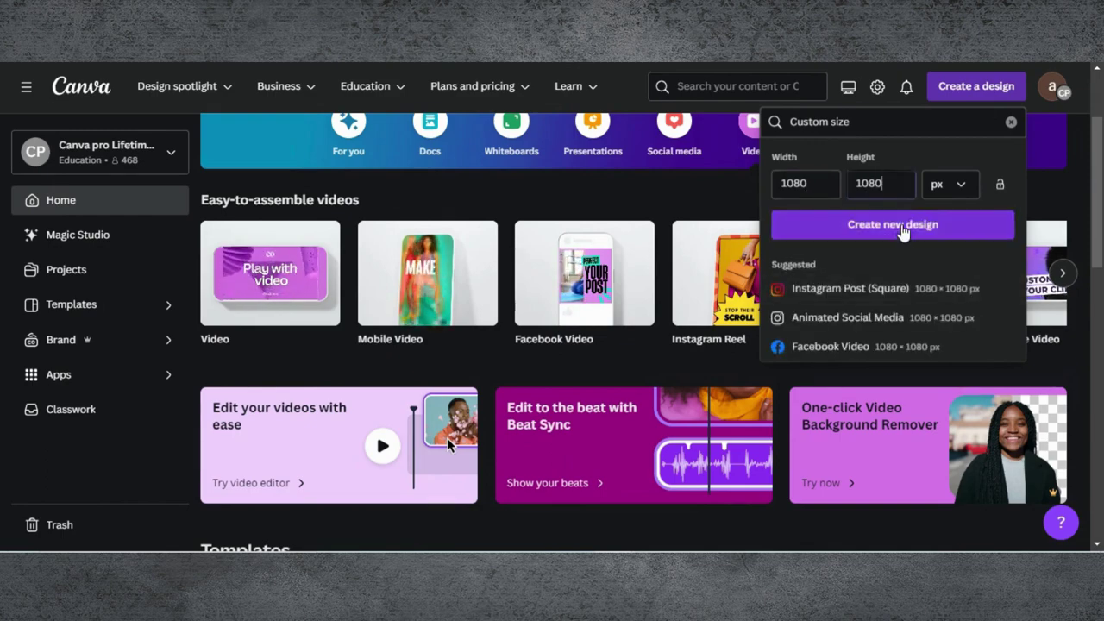
left_click(893, 225)
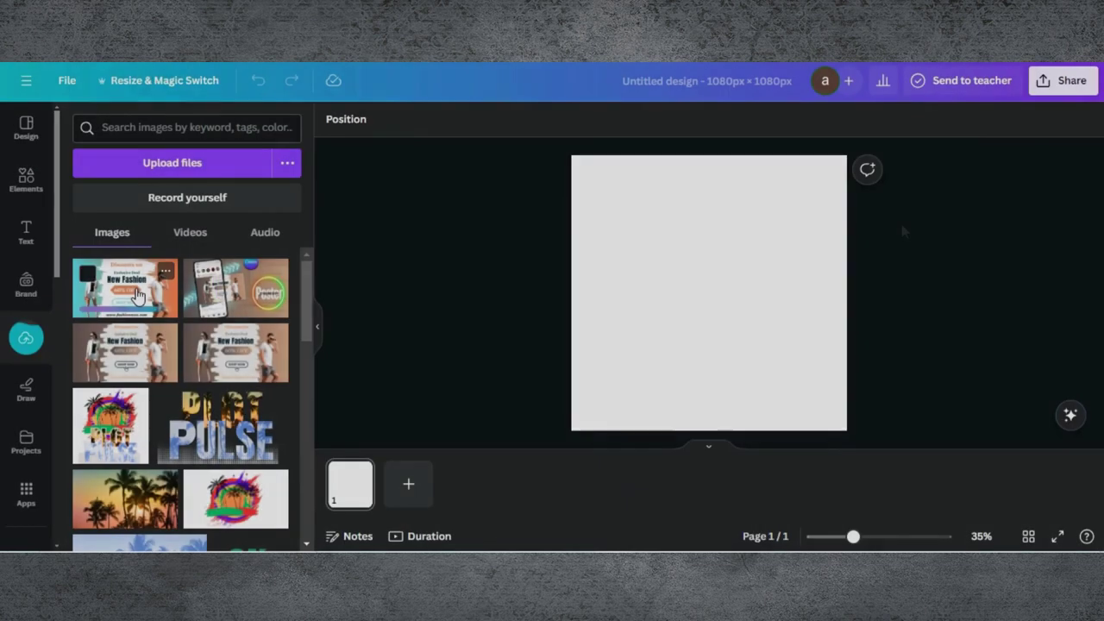
- Place the uploaded turquoise and orange fashion discount image at the page's top-left corner and enlarge it to fill the page height
left_click(125, 287)
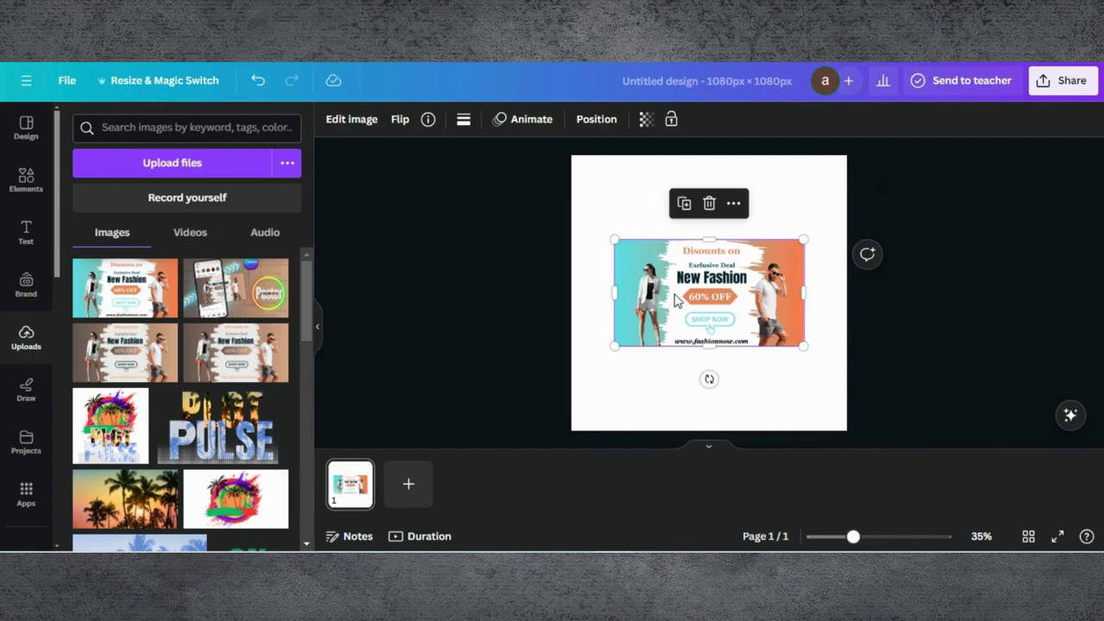
left_click_drag(677, 300, 635, 214)
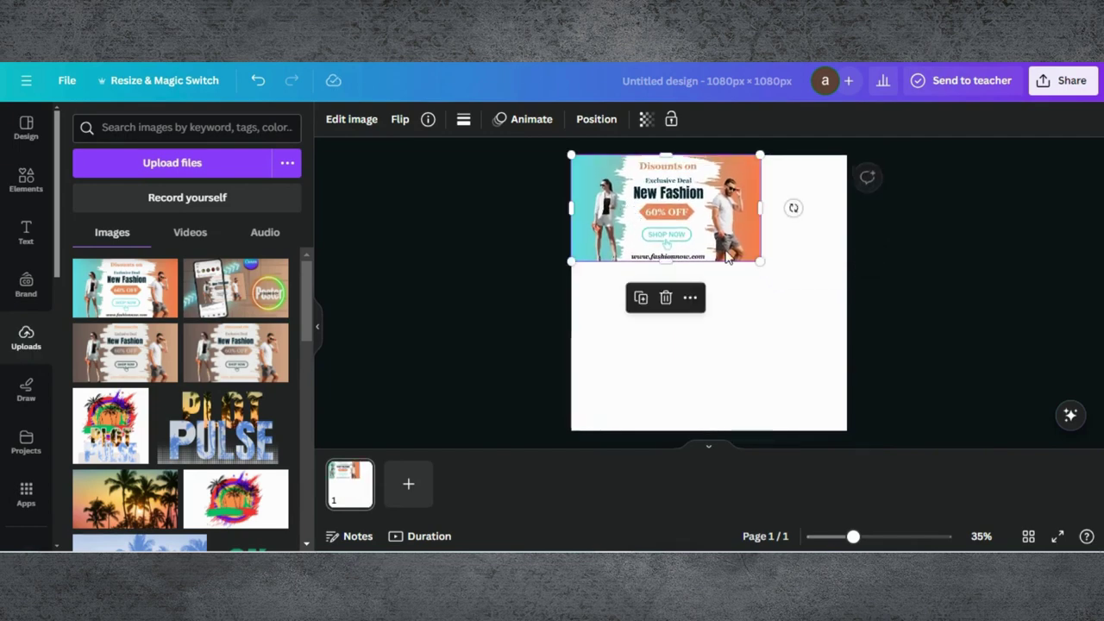
left_click_drag(761, 262, 1085, 402)
left_click(1067, 414)
- Duplicate page 1 and shift the image on the copy leftward until it is horizontally centred, showing the full discount text
left_click(358, 471)
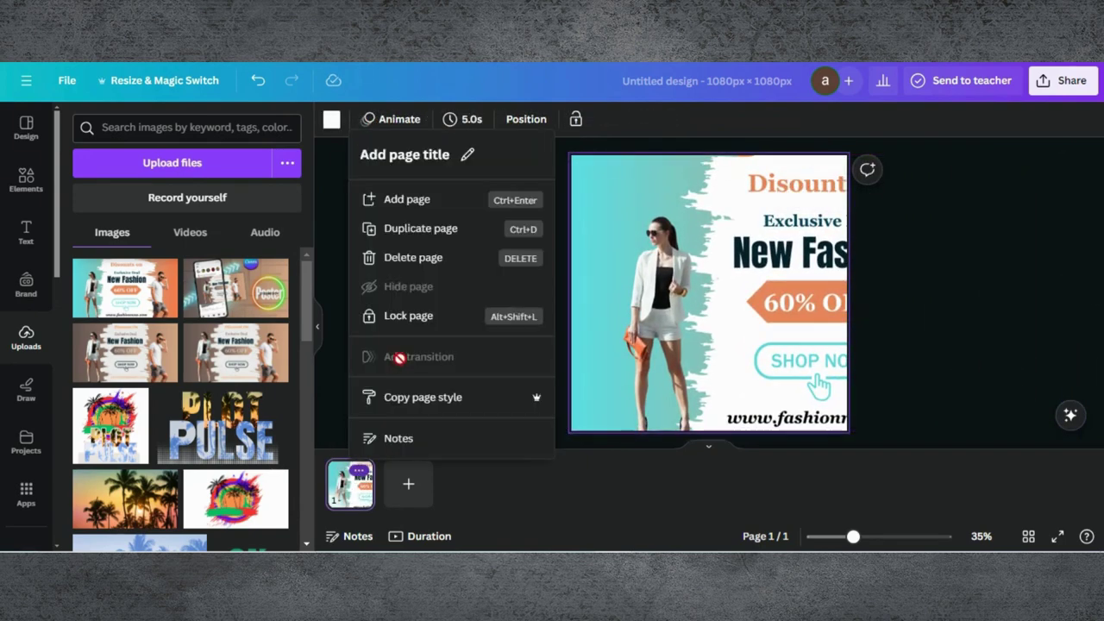
left_click(421, 229)
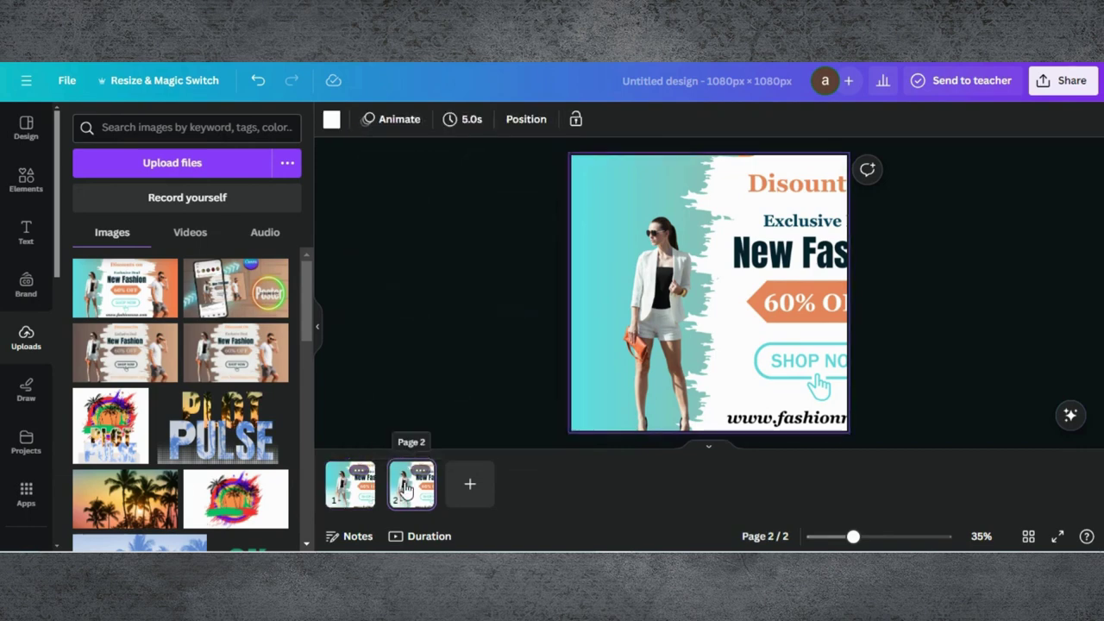
left_click(653, 294)
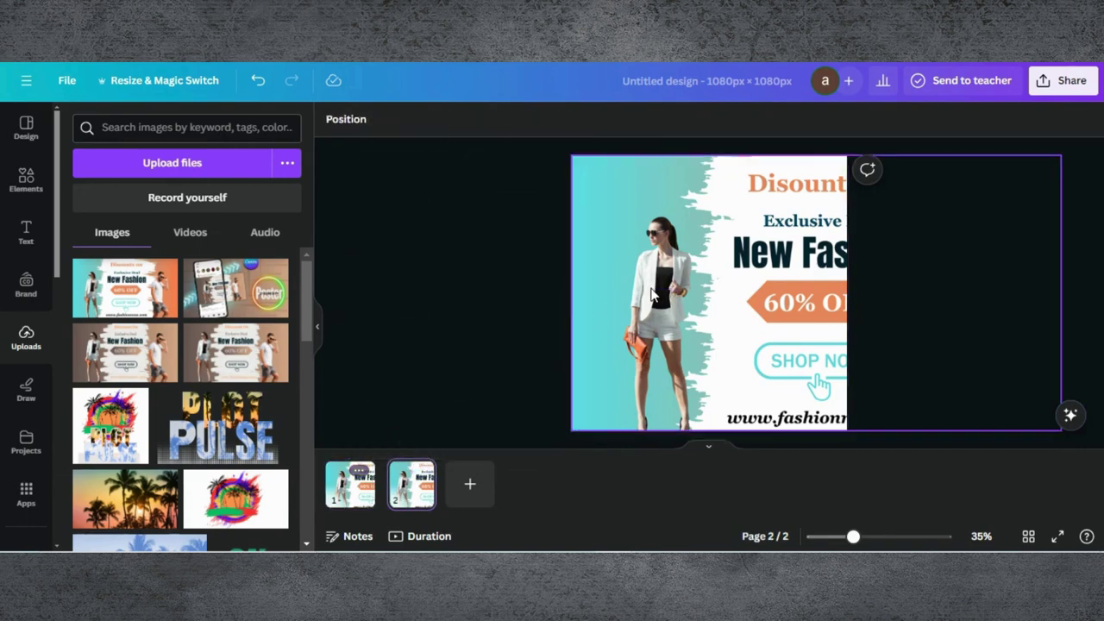
double_click(595, 287)
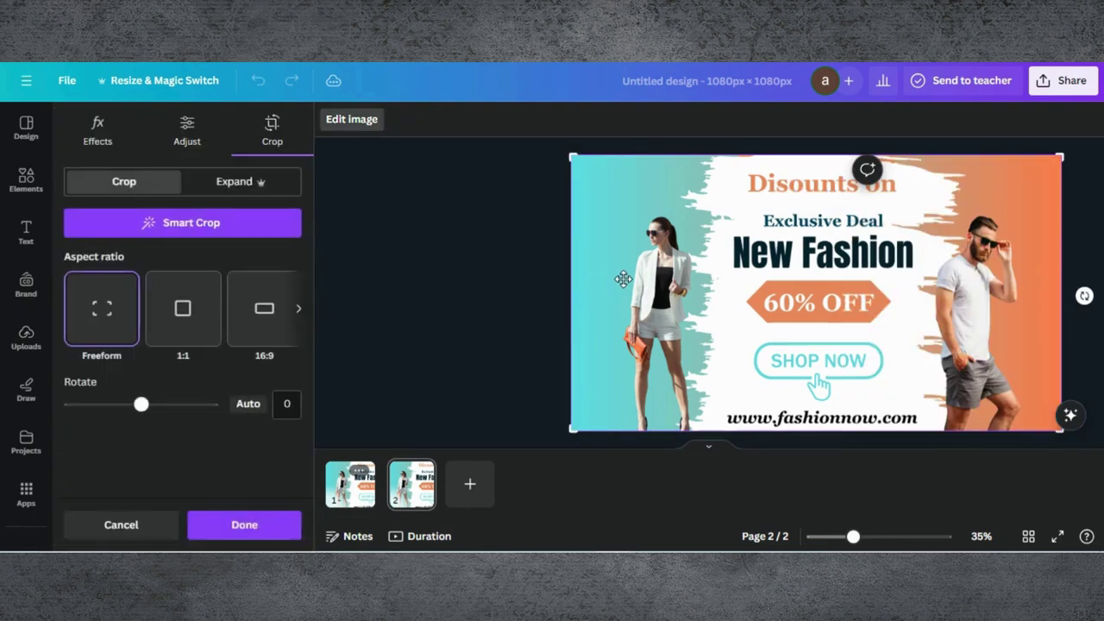
left_click(452, 306)
left_click_drag(672, 273, 568, 283)
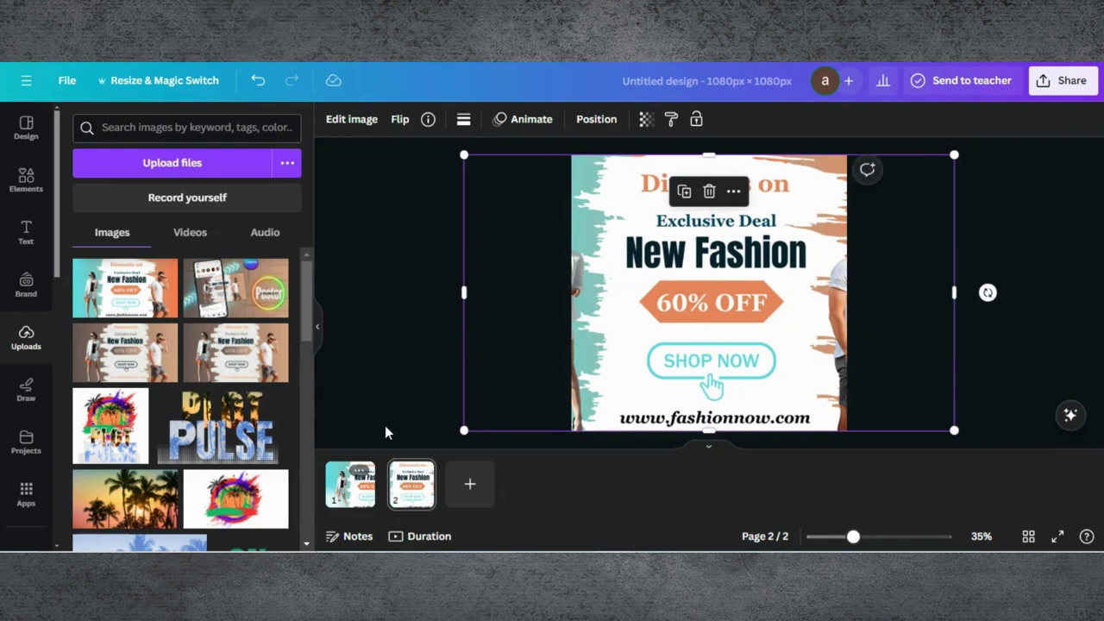
- Duplicate page 2 and shift the image on the copy leftward until its right edge meets the page edge, showing the man
left_click(419, 475)
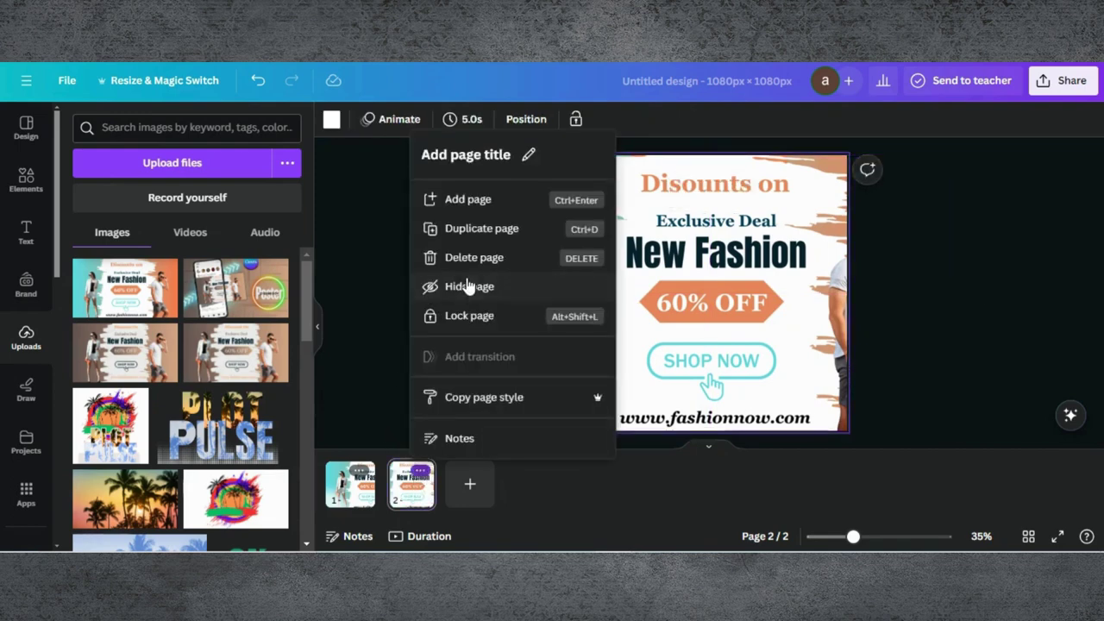
left_click(477, 231)
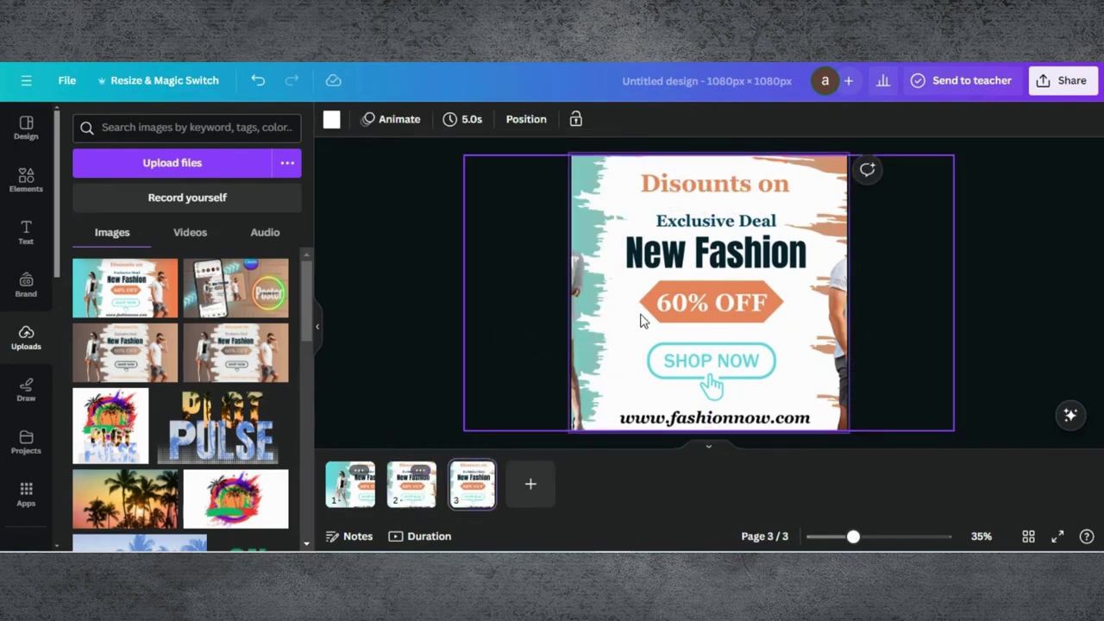
left_click_drag(640, 321, 534, 318)
- Duplicate page 3 and move the image on the copy back to the horizontal centre of the page
left_click(482, 471)
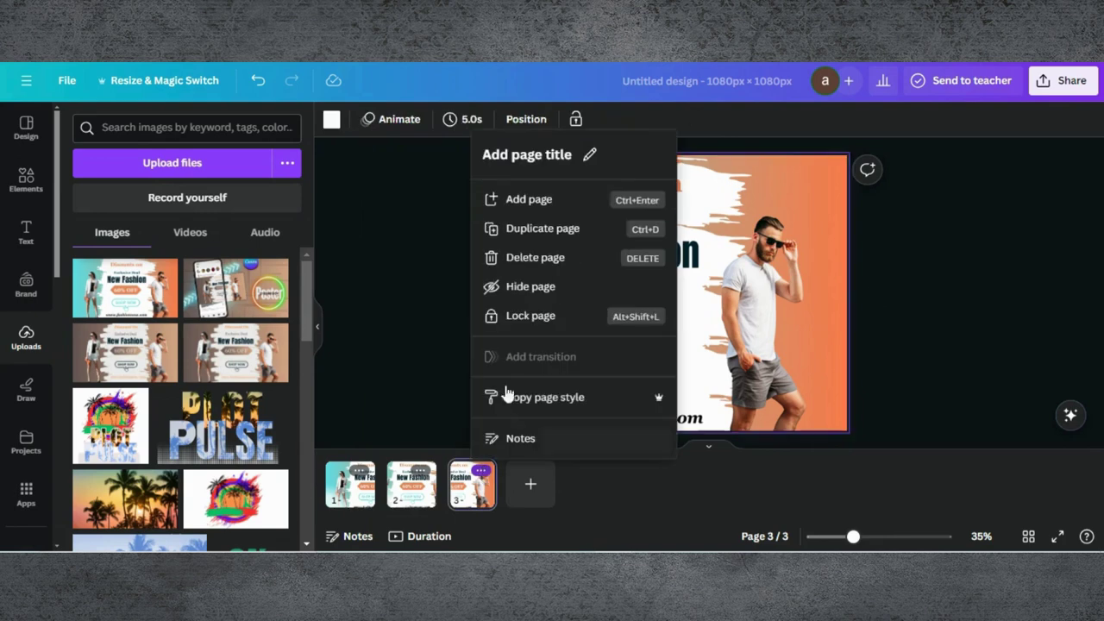
left_click(536, 229)
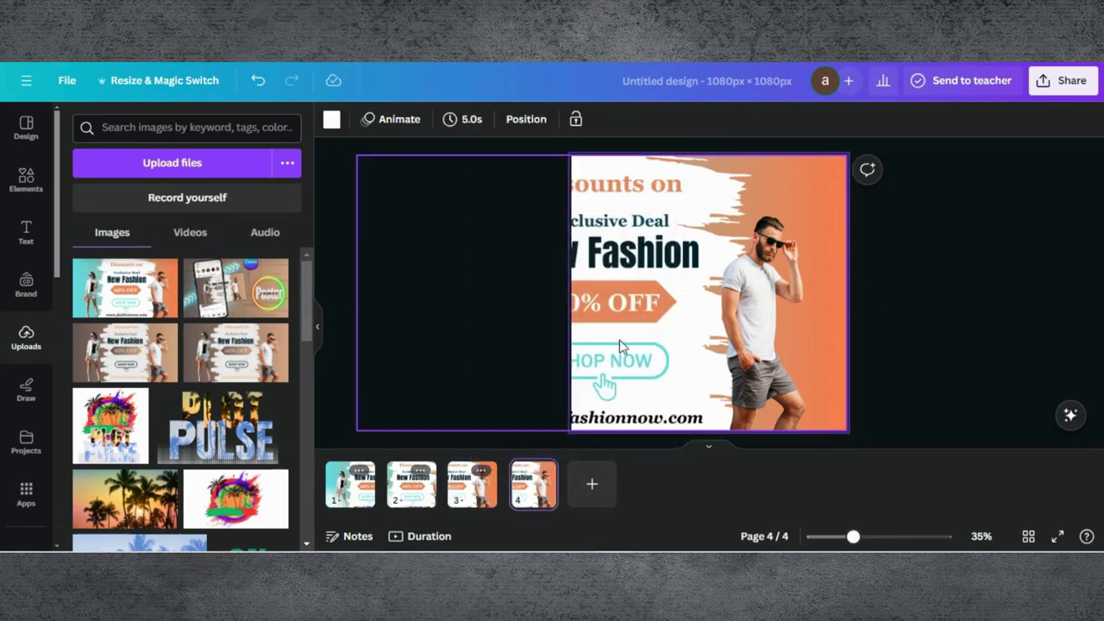
left_click(677, 277)
left_click_drag(678, 278, 784, 276)
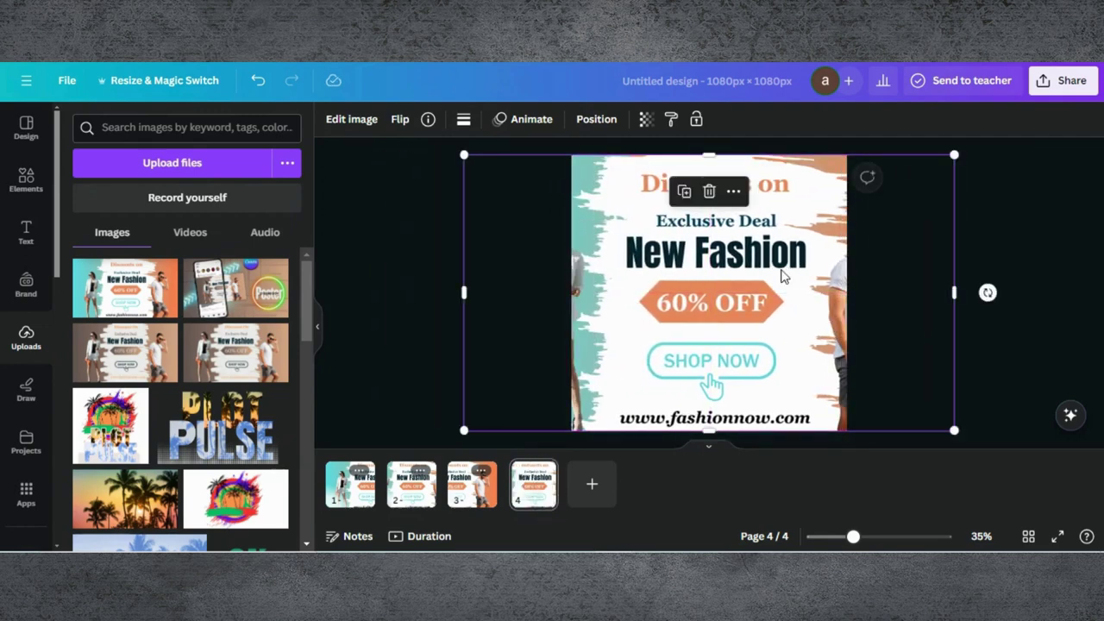
left_click(383, 244)
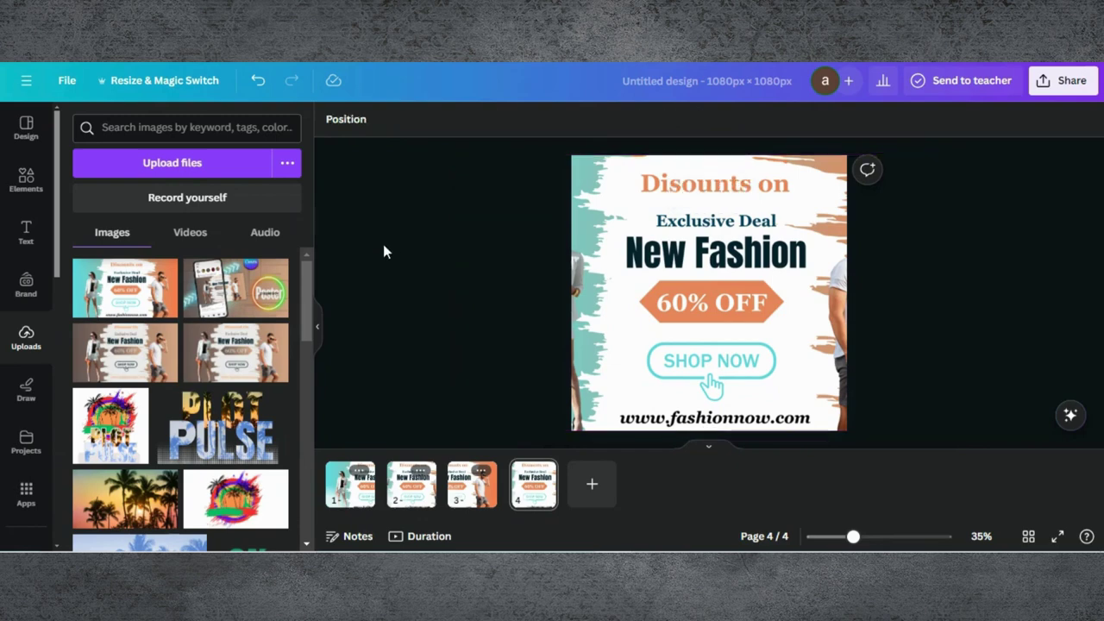
- Add a 2-second Match & Move transition after page 1, apply it between all pages and preview the animation
left_click(386, 503)
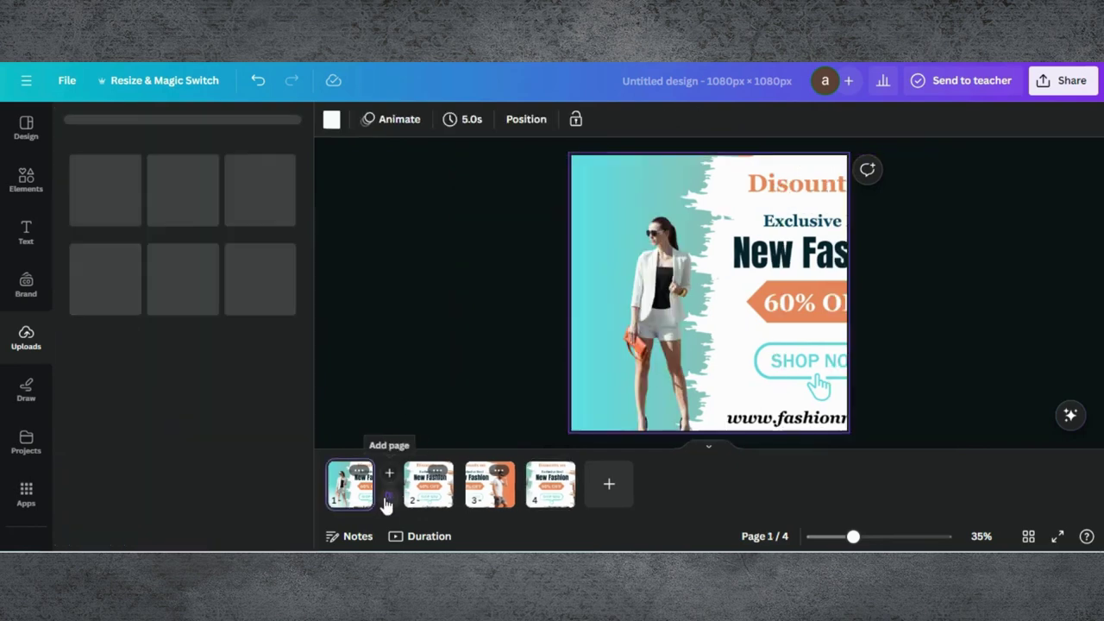
left_click(99, 384)
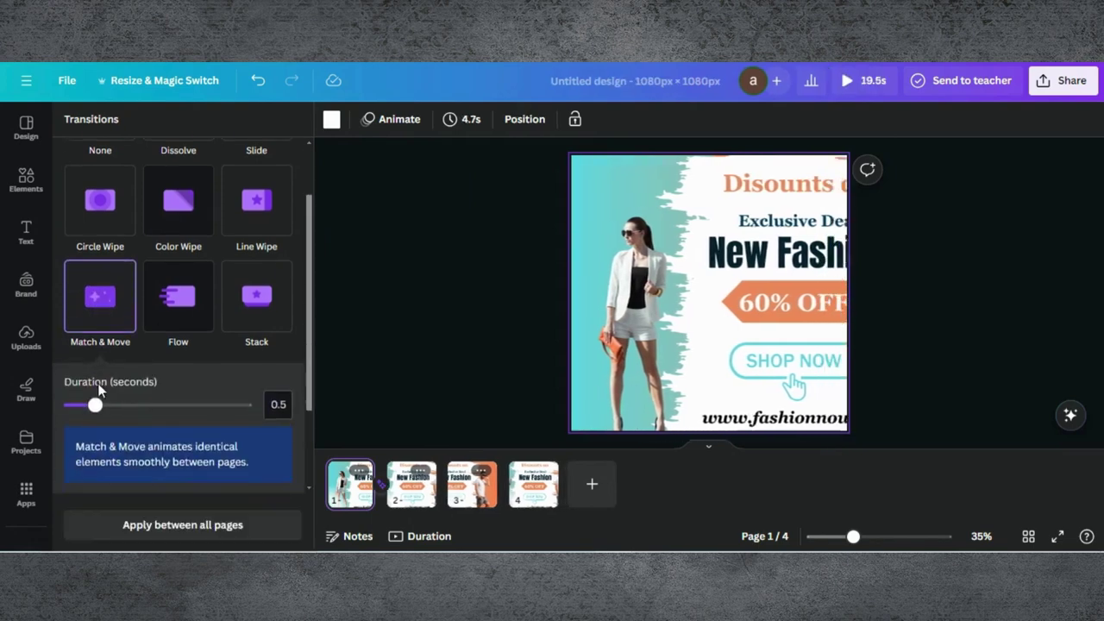
left_click(277, 402)
type("2.0")
key("Return")
left_click(172, 524)
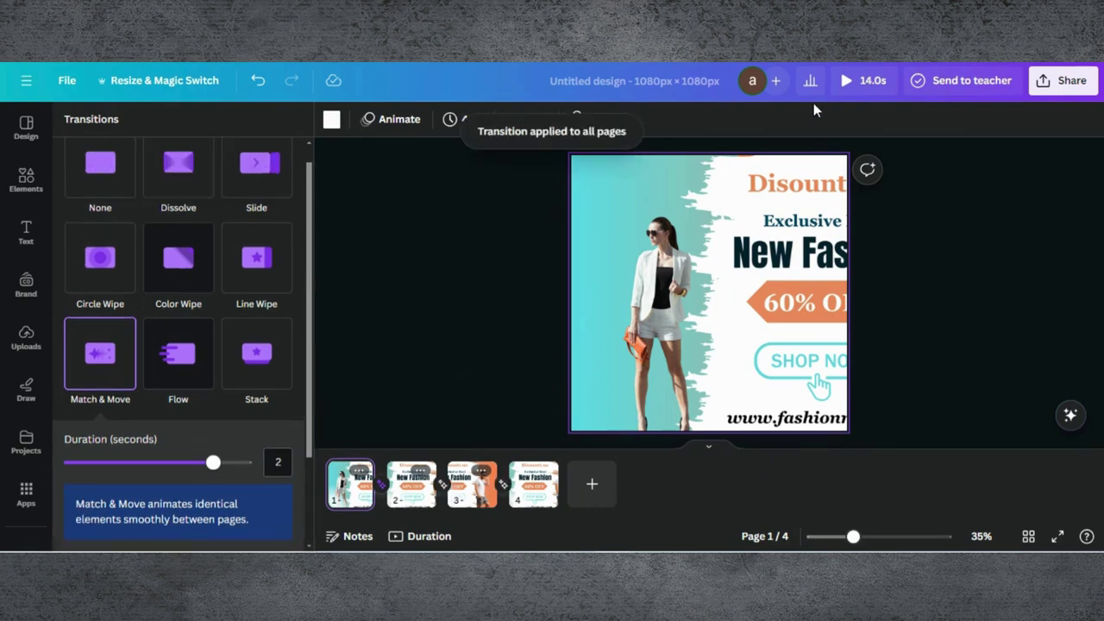
left_click(852, 81)
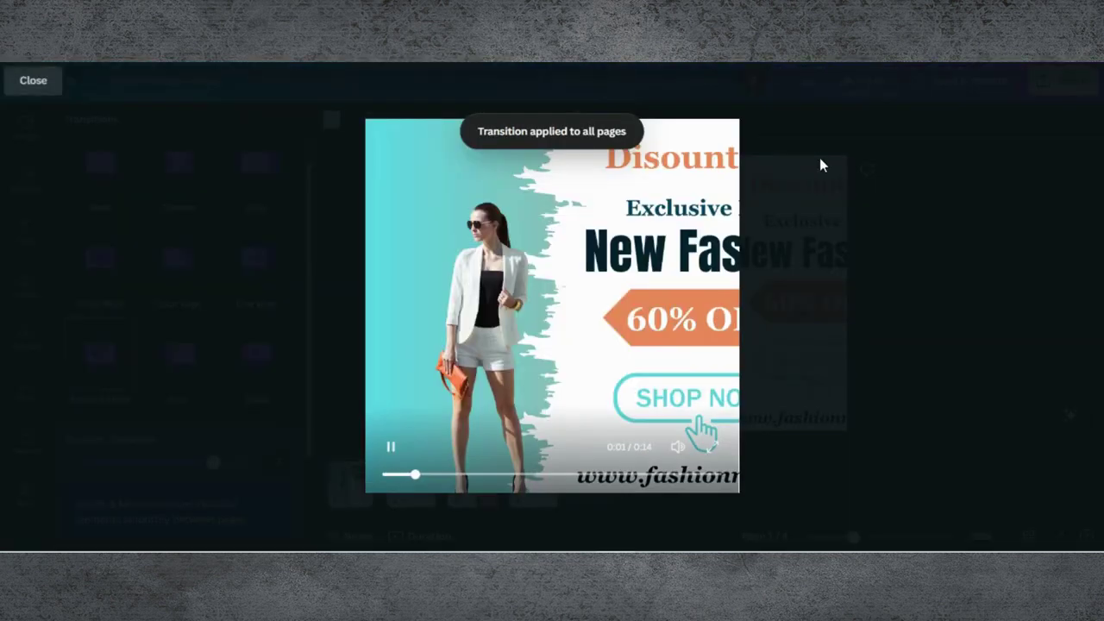